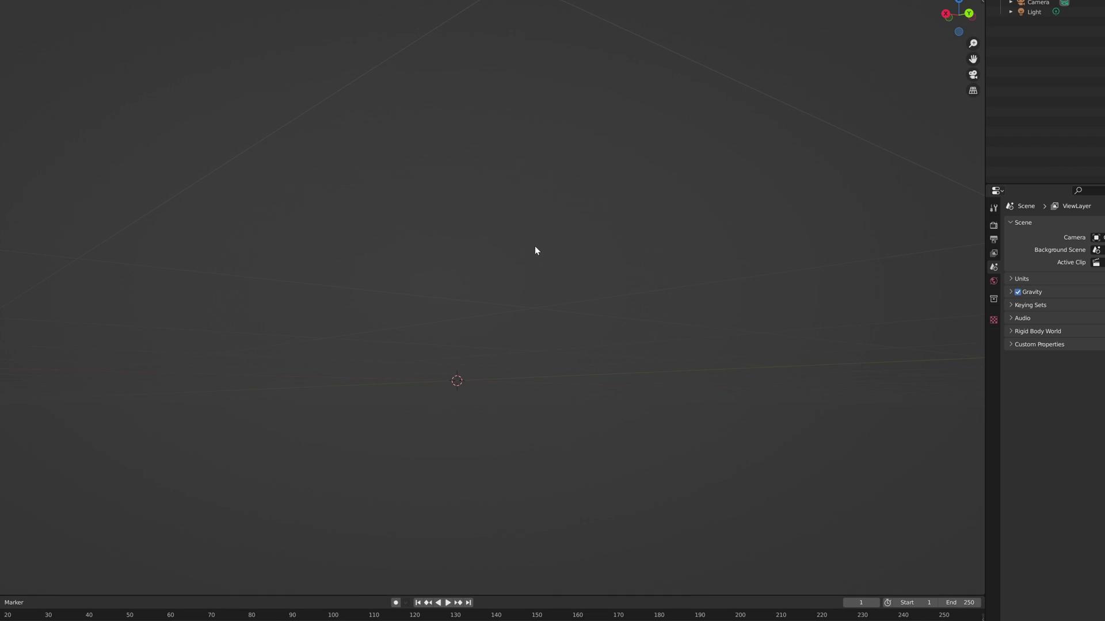
Add an ico sphere with 4 subdivisions and a 1 m radius at the world origin.
{"action": "middle_click_drag", "start_coordinate": [538, 250], "coordinate": [431, 269]}
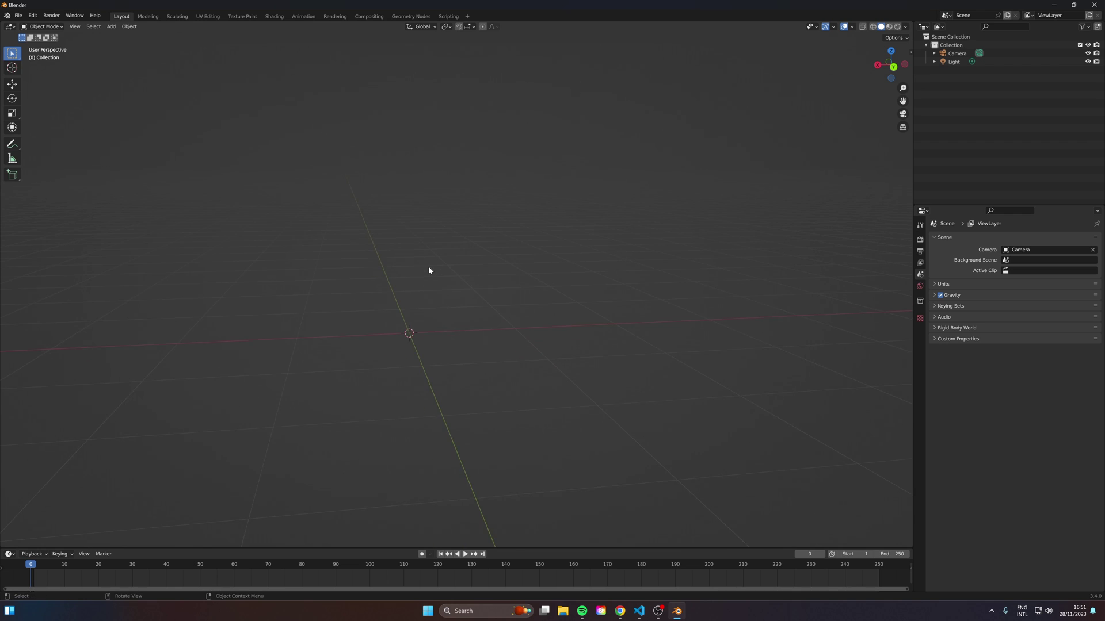
{"action": "left_click", "coordinate": [102, 27]}
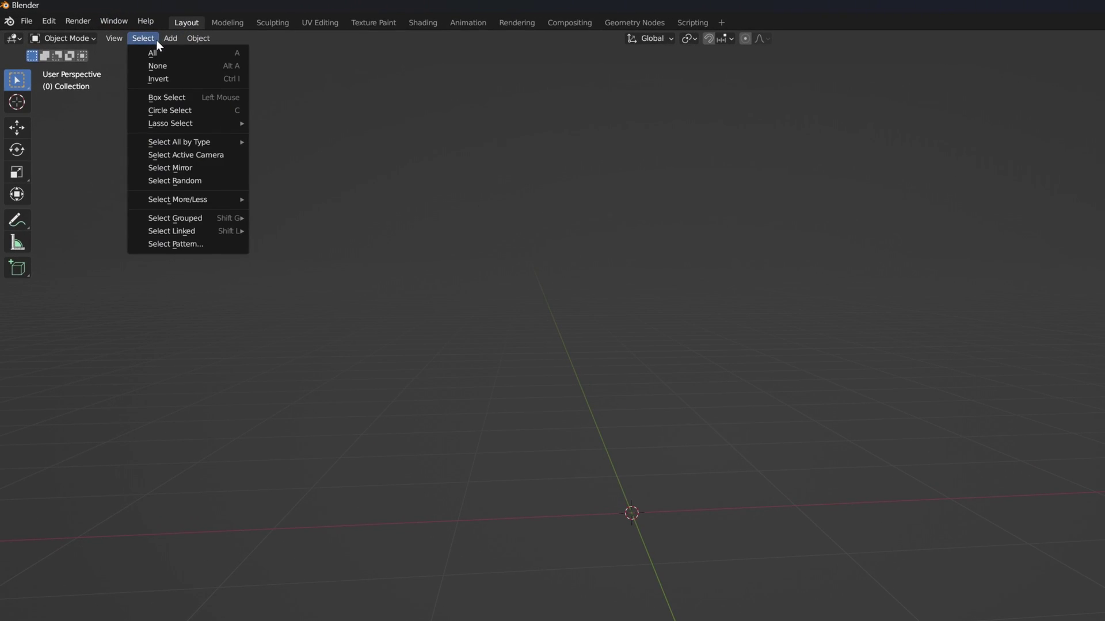
{"action": "mouse_move", "coordinate": [171, 39]}
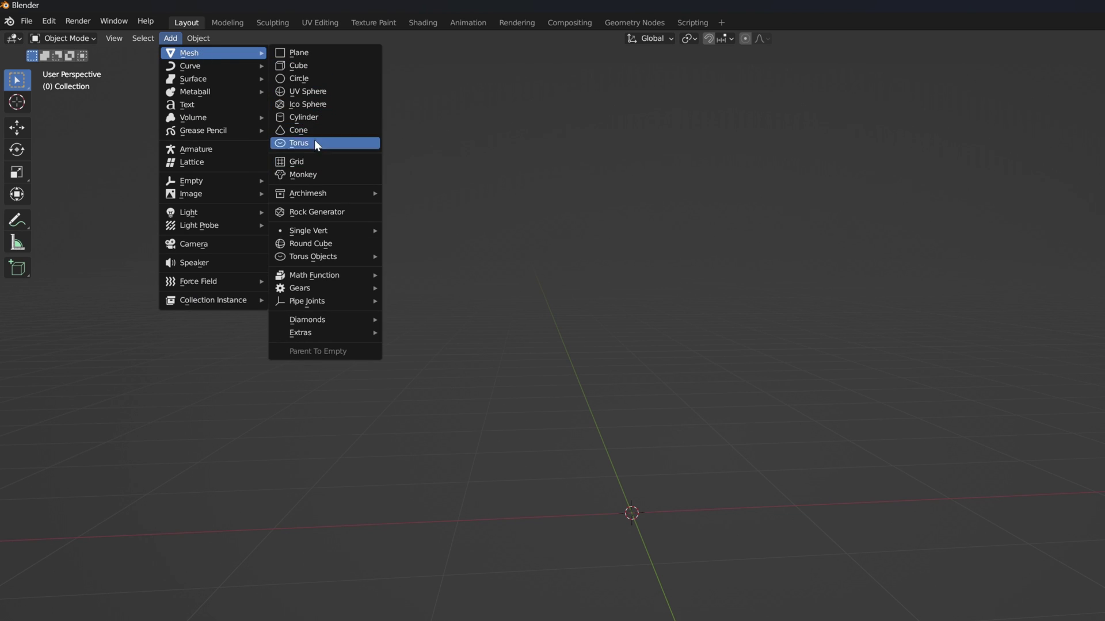
{"action": "left_click", "coordinate": [308, 104]}
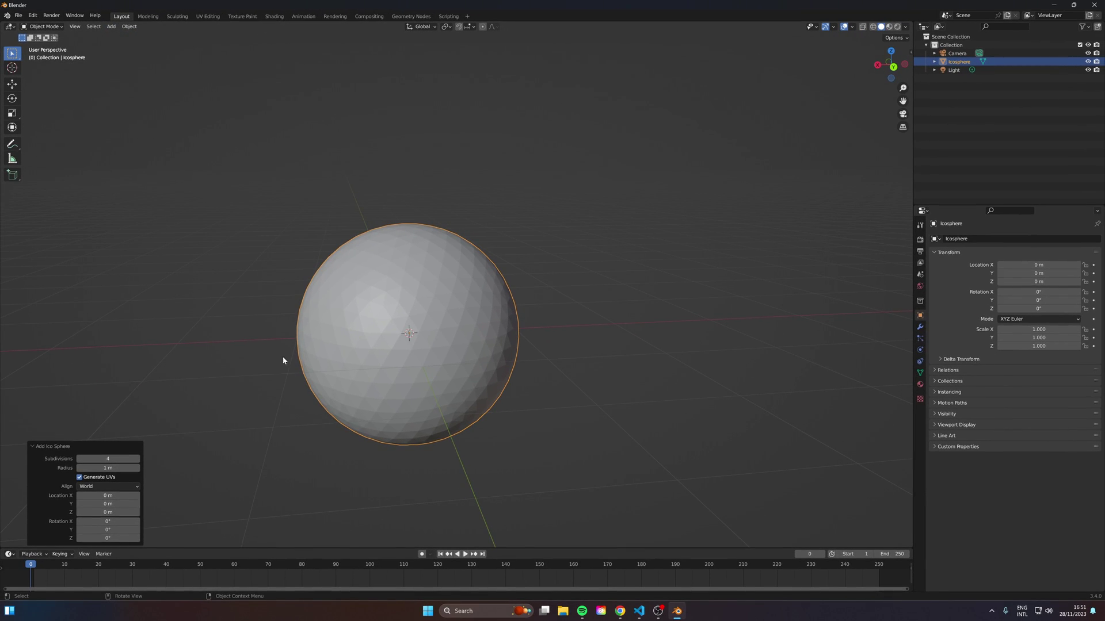
{"action": "left_click_drag", "start_coordinate": [107, 459], "coordinate": [659, 311]}
{"action": "left_click", "coordinate": [615, 313]}
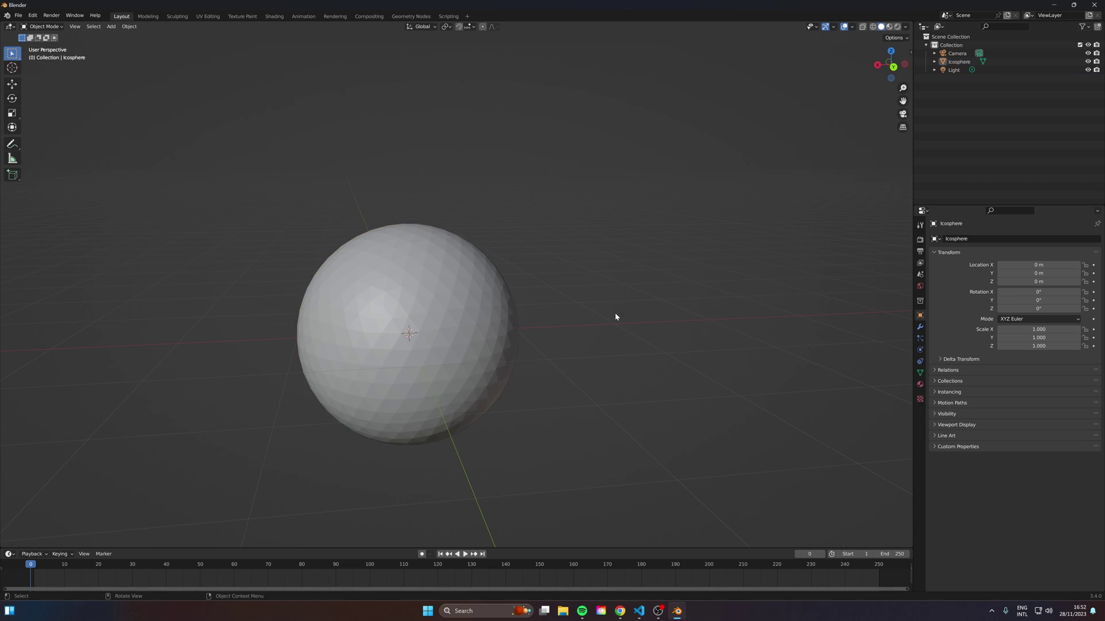
Put the ico sphere into Edit Mode and try selecting individual faces on its surface.
{"action": "left_click", "coordinate": [474, 312]}
{"action": "key", "text": "Tab"}
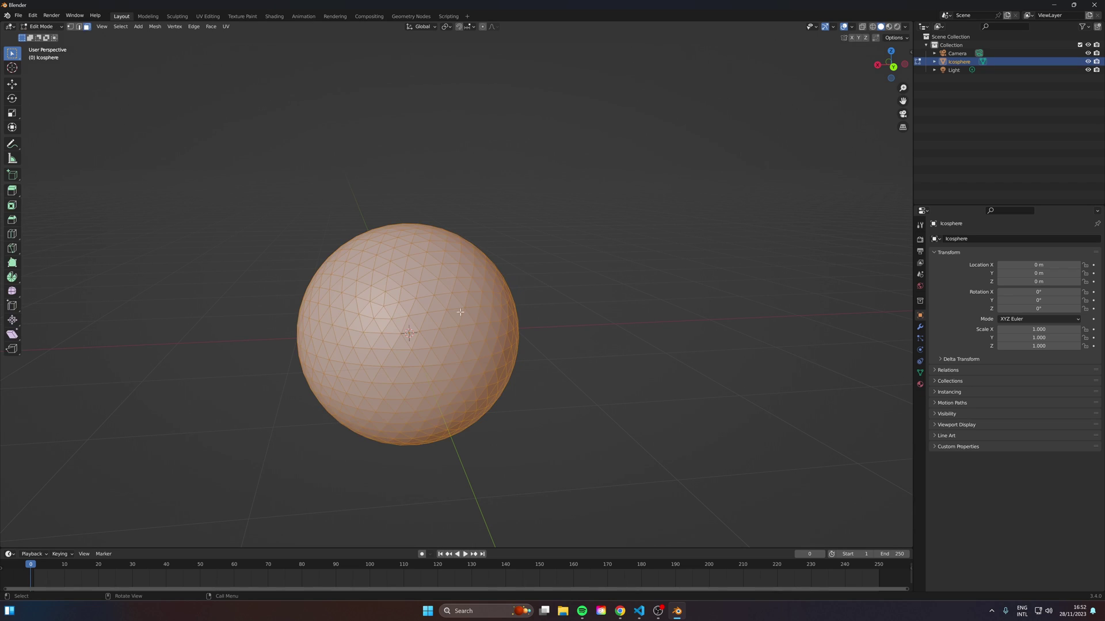
{"action": "left_click_drag", "start_coordinate": [302, 242], "coordinate": [551, 459]}
{"action": "left_click", "coordinate": [594, 372]}
{"action": "left_click", "coordinate": [430, 324]}
{"action": "left_click", "coordinate": [382, 302]}
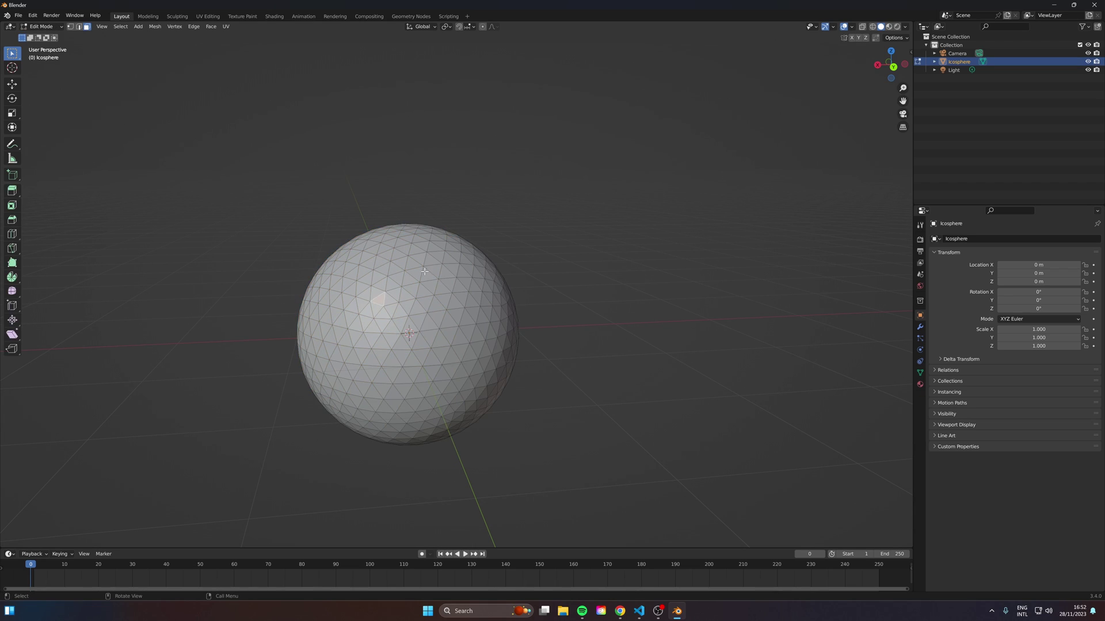
{"action": "left_click", "coordinate": [430, 275]}
{"action": "left_click", "coordinate": [473, 301]}
{"action": "left_click", "coordinate": [433, 372]}
Switch to vertex selection and select a single vertex on the sphere.
{"action": "left_click", "coordinate": [72, 27]}
{"action": "left_click_drag", "start_coordinate": [438, 196], "coordinate": [319, 268]}
{"action": "scroll", "coordinate": [377, 356], "scroll_direction": "up", "scroll_amount": 6}
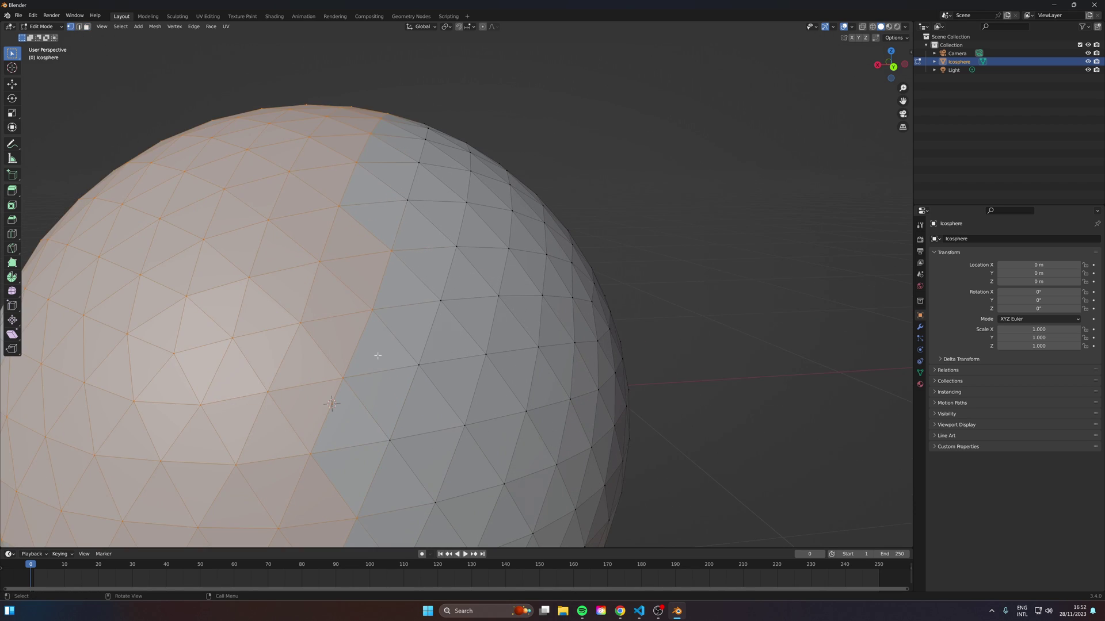
{"action": "left_click", "coordinate": [393, 250]}
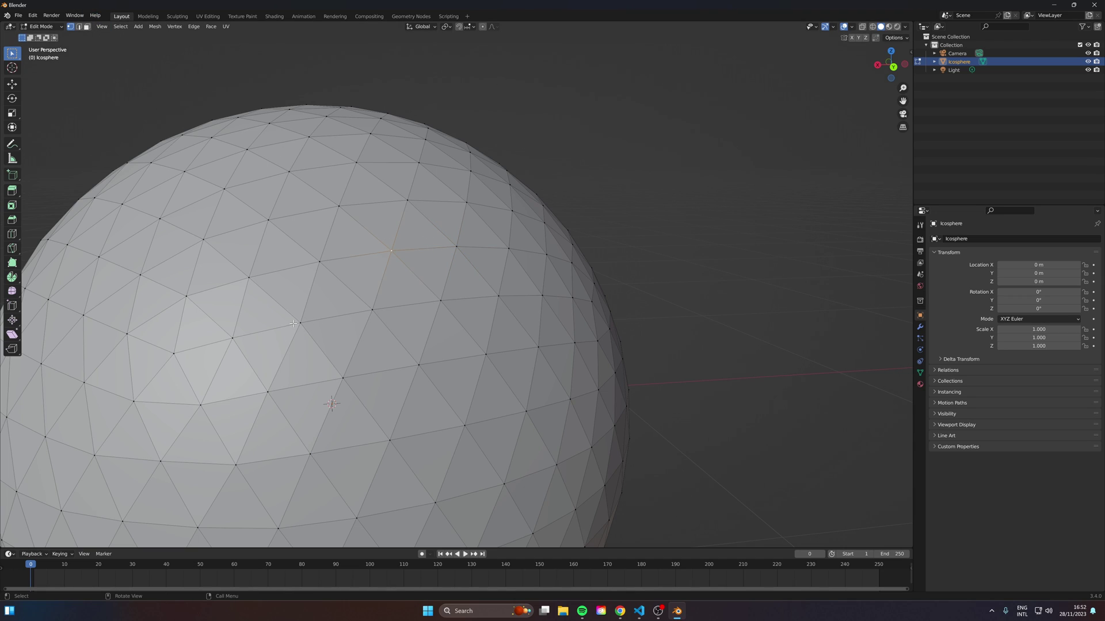
Switch to face selection and select a continent-shaped patch of adjoining faces on the sphere.
{"action": "left_click", "coordinate": [87, 26]}
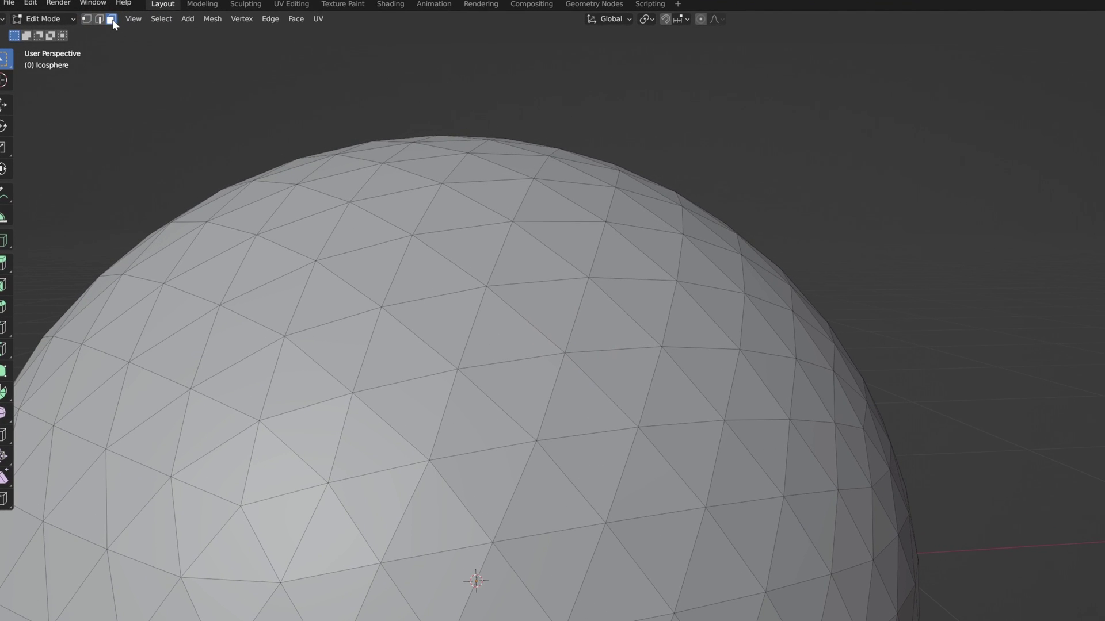
{"action": "left_click", "coordinate": [551, 505]}
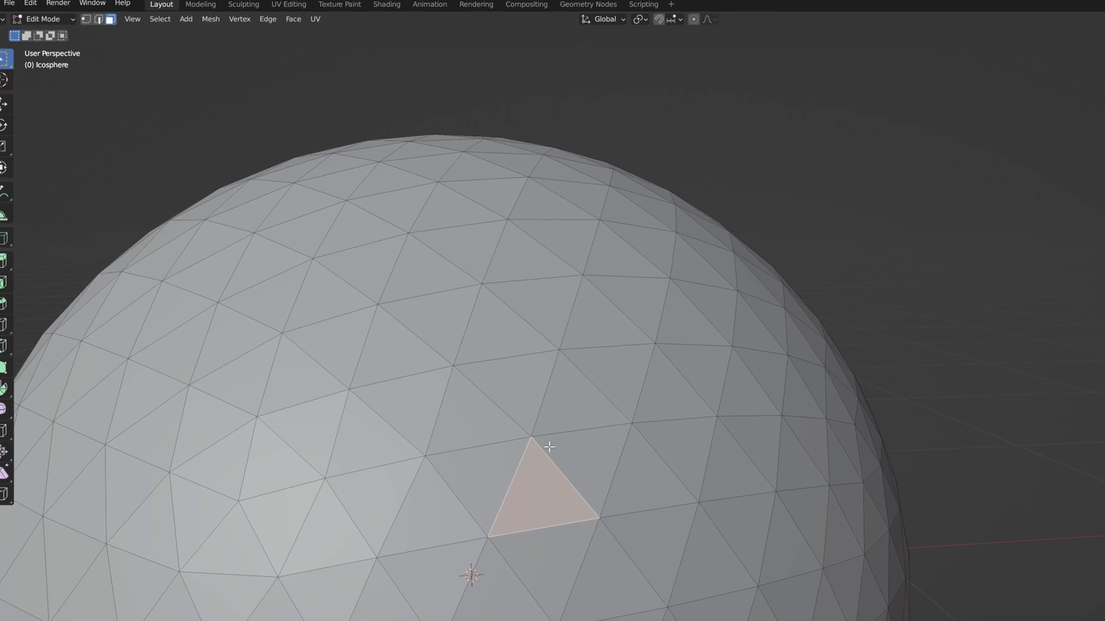
{"action": "scroll", "coordinate": [553, 380], "scroll_direction": "down", "scroll_amount": 4}
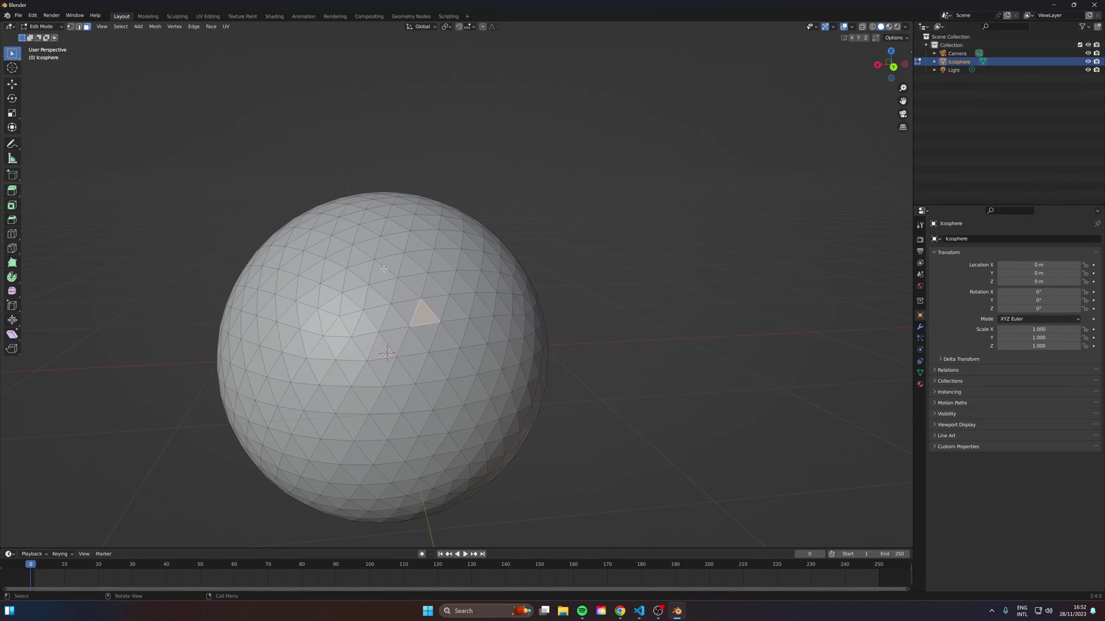
{"action": "left_click_drag", "start_coordinate": [384, 266], "coordinate": [477, 377]}
{"action": "left_click", "coordinate": [498, 352]}
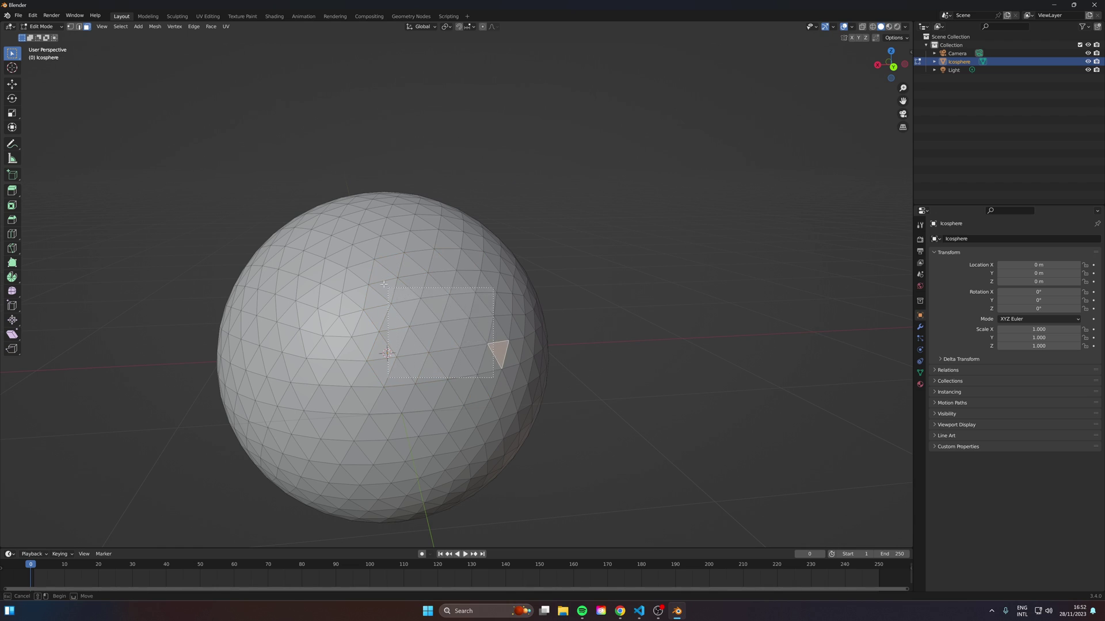
{"action": "left_click", "coordinate": [394, 306], "text": "ctrl+shift"}
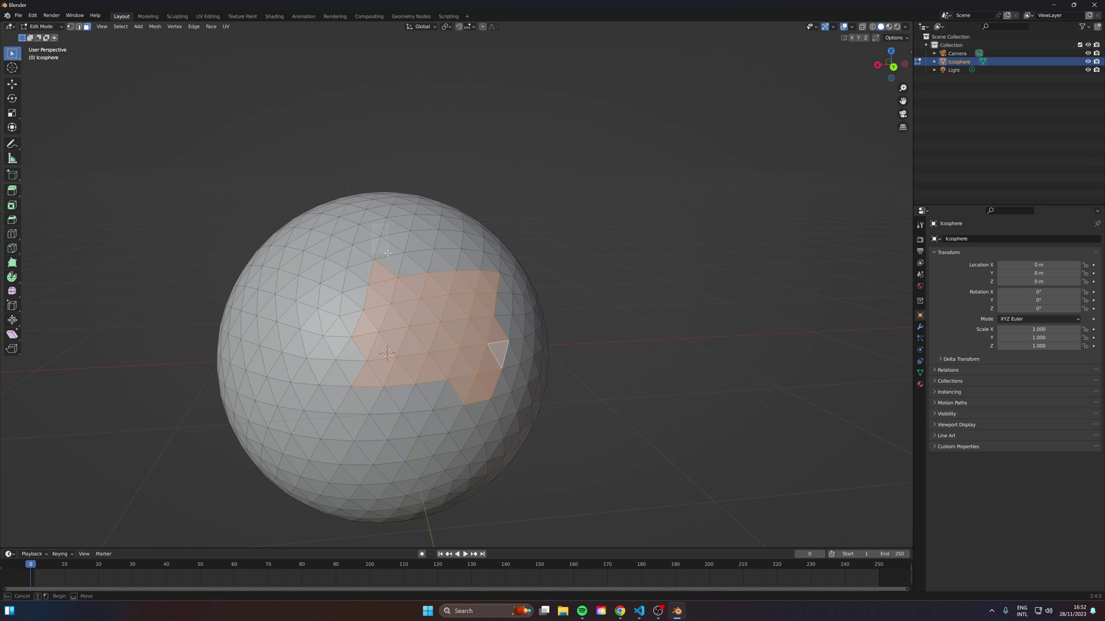
{"action": "left_click", "coordinate": [443, 382], "text": "ctrl+shift"}
{"action": "left_click", "coordinate": [401, 393], "text": "ctrl+shift"}
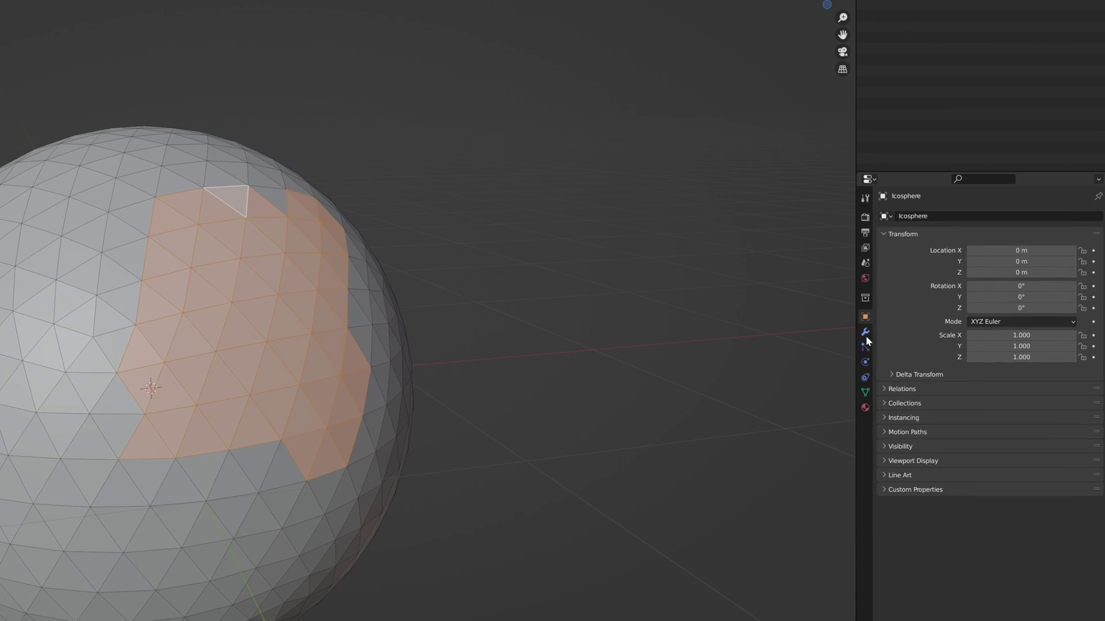
Create a vertex group, assign the selected face patch to it, and check it by deselecting and reselecting the group.
{"action": "left_click", "coordinate": [865, 379]}
{"action": "left_click", "coordinate": [865, 392]}
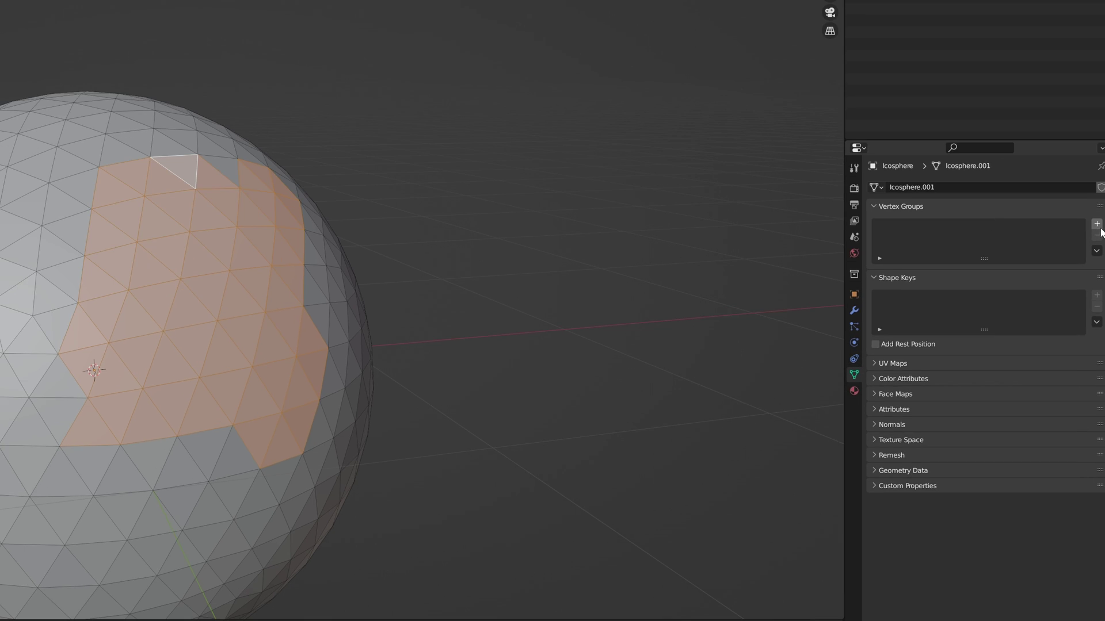
{"action": "left_click", "coordinate": [1097, 224]}
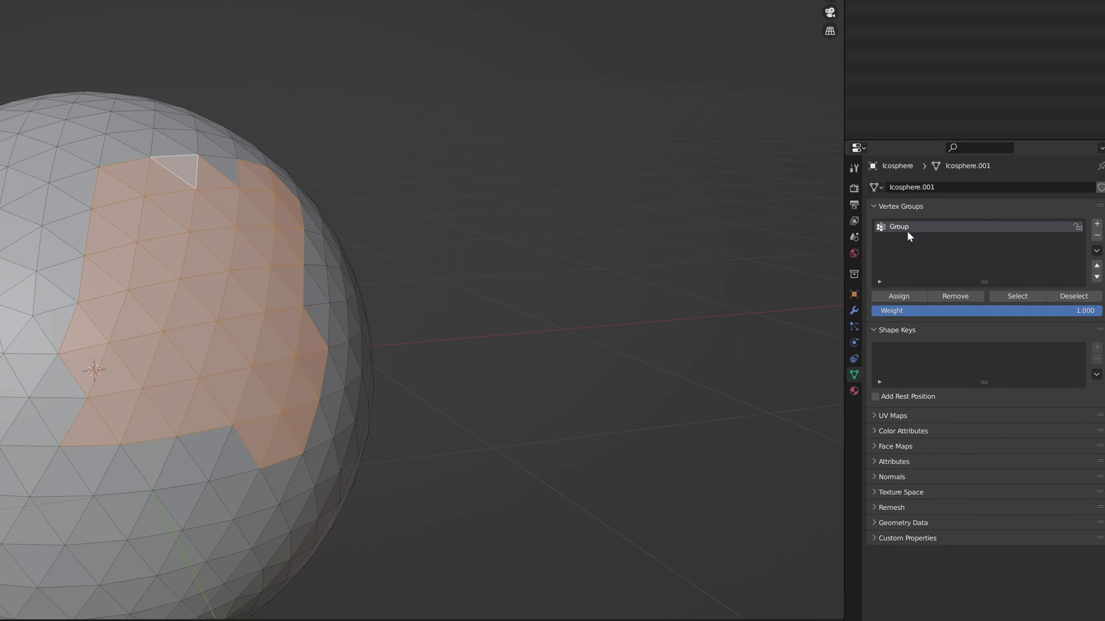
{"action": "left_click", "coordinate": [899, 296]}
{"action": "left_click", "coordinate": [580, 193]}
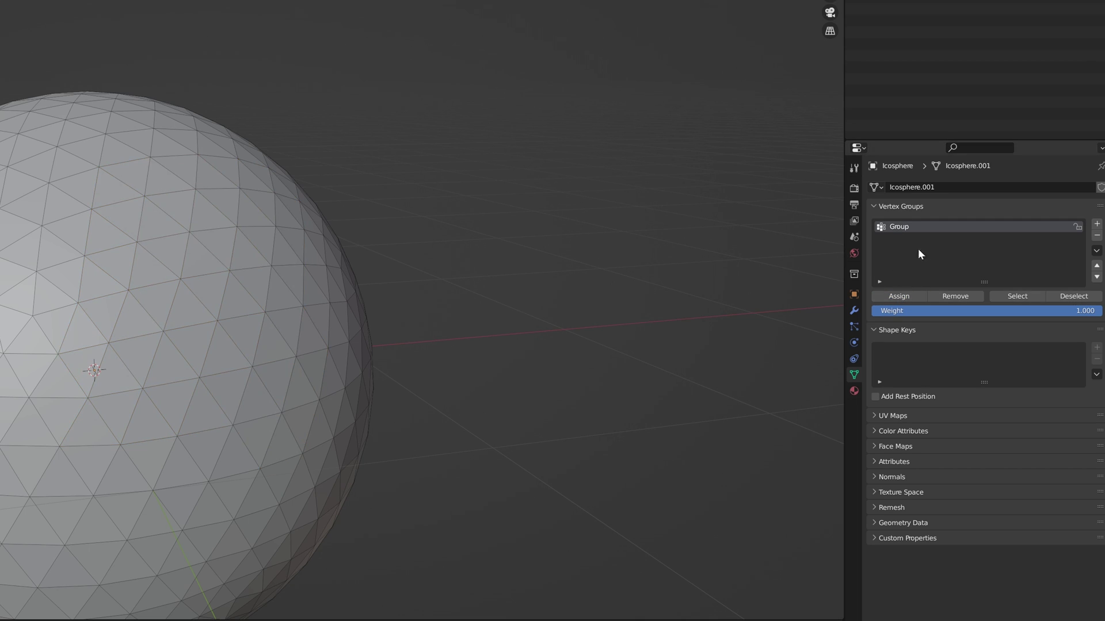
{"action": "left_click", "coordinate": [1017, 297]}
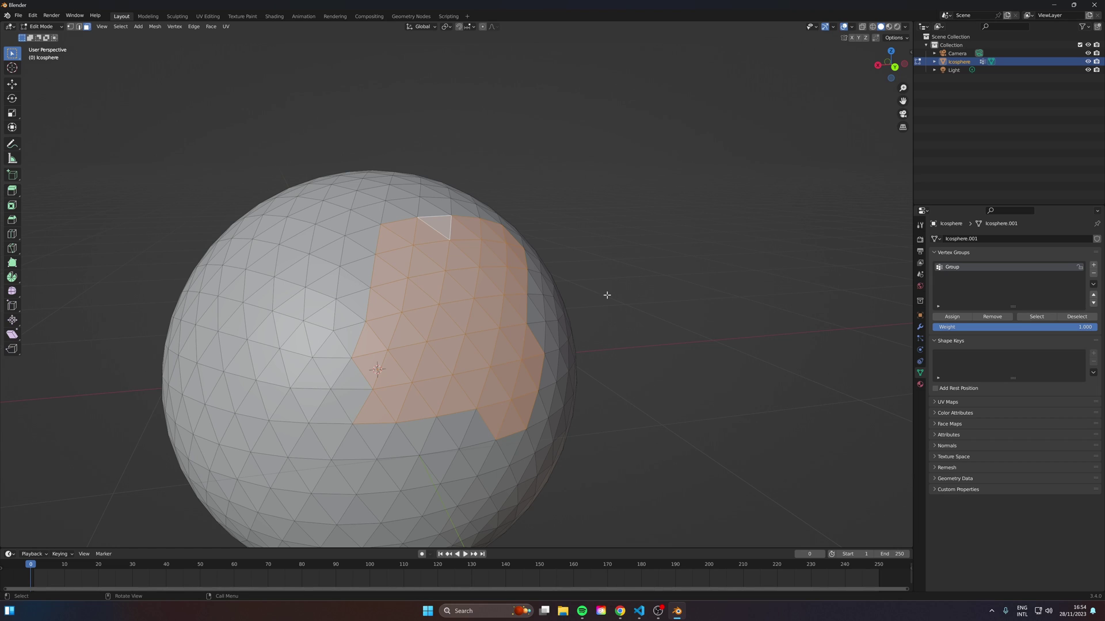
Extrude the selected face patch outward along its normals by about 0.07 m.
{"action": "middle_click_drag", "start_coordinate": [606, 295], "coordinate": [627, 296]}
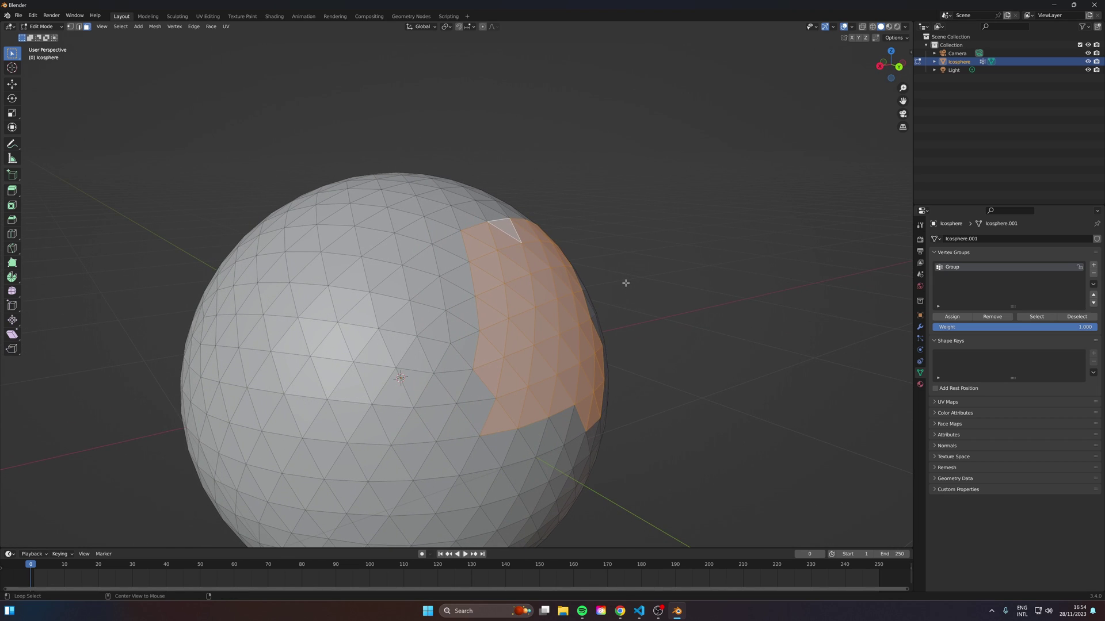
{"action": "key", "text": "alt+e"}
{"action": "left_click", "coordinate": [594, 284]}
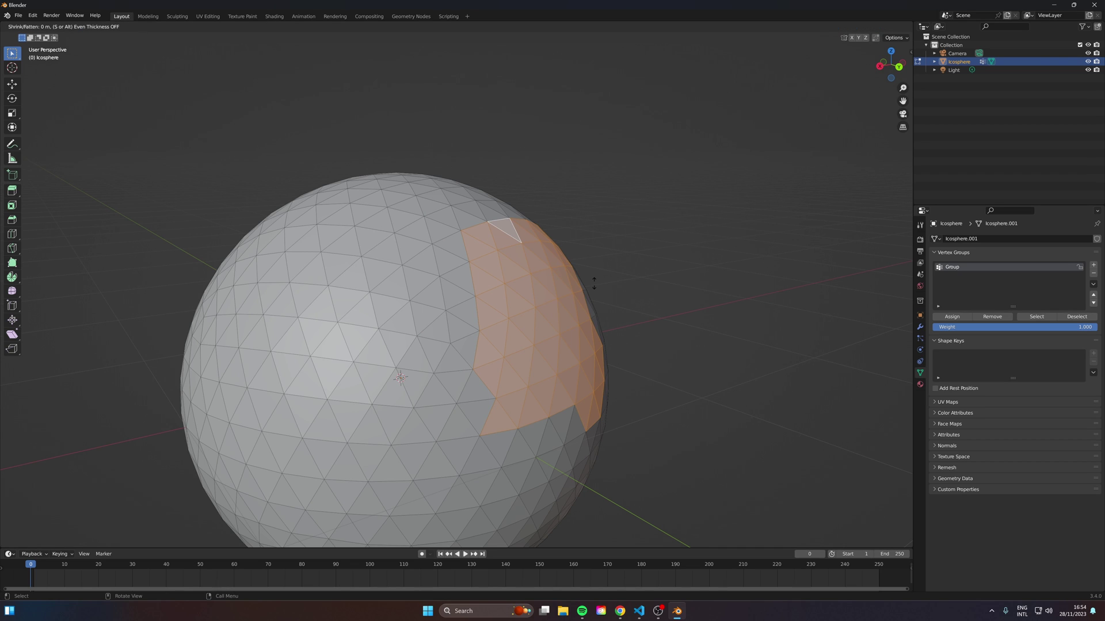
{"action": "left_click", "coordinate": [644, 273]}
{"action": "left_click", "coordinate": [643, 273]}
Select a second patch of faces on another side of the sphere and assign it to a new vertex group.
{"action": "middle_click_drag", "start_coordinate": [644, 272], "coordinate": [676, 235]}
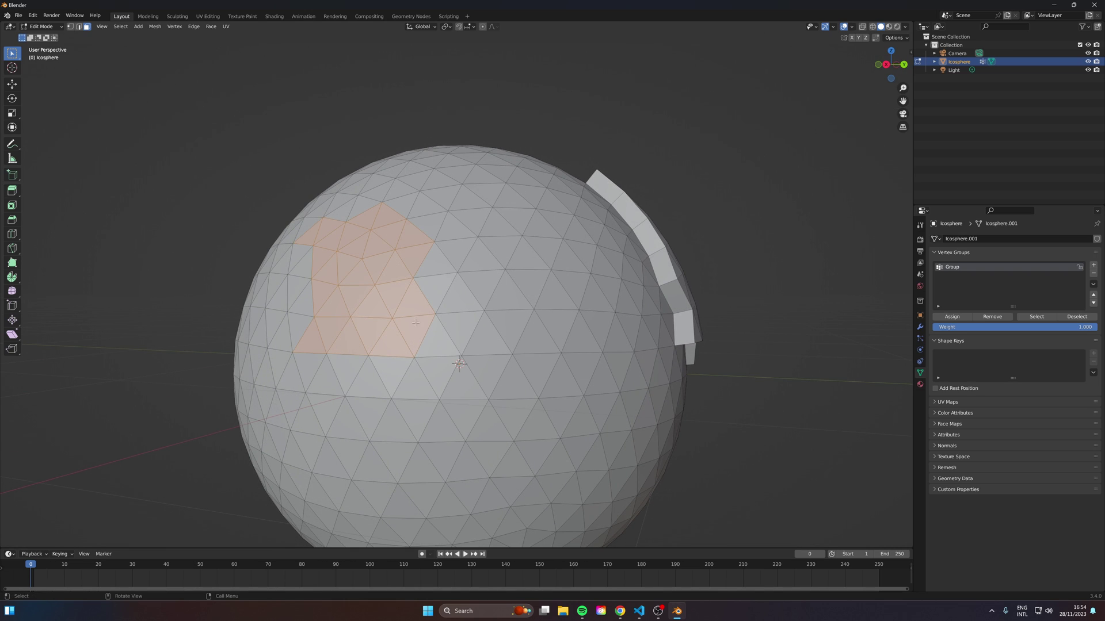
{"action": "left_click", "coordinate": [1094, 264]}
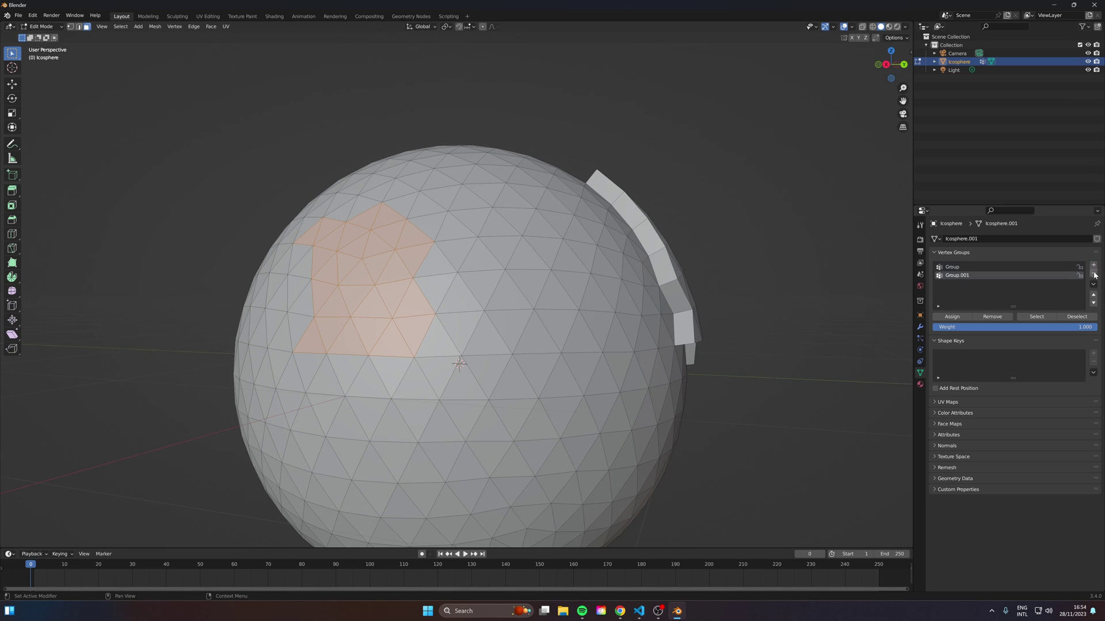
{"action": "left_click", "coordinate": [941, 317]}
Extrude the second face patch outward by about 0.04 m.
{"action": "middle_click_drag", "start_coordinate": [357, 270], "coordinate": [307, 270]}
{"action": "key", "text": "e"}
{"action": "left_click", "coordinate": [301, 268]}
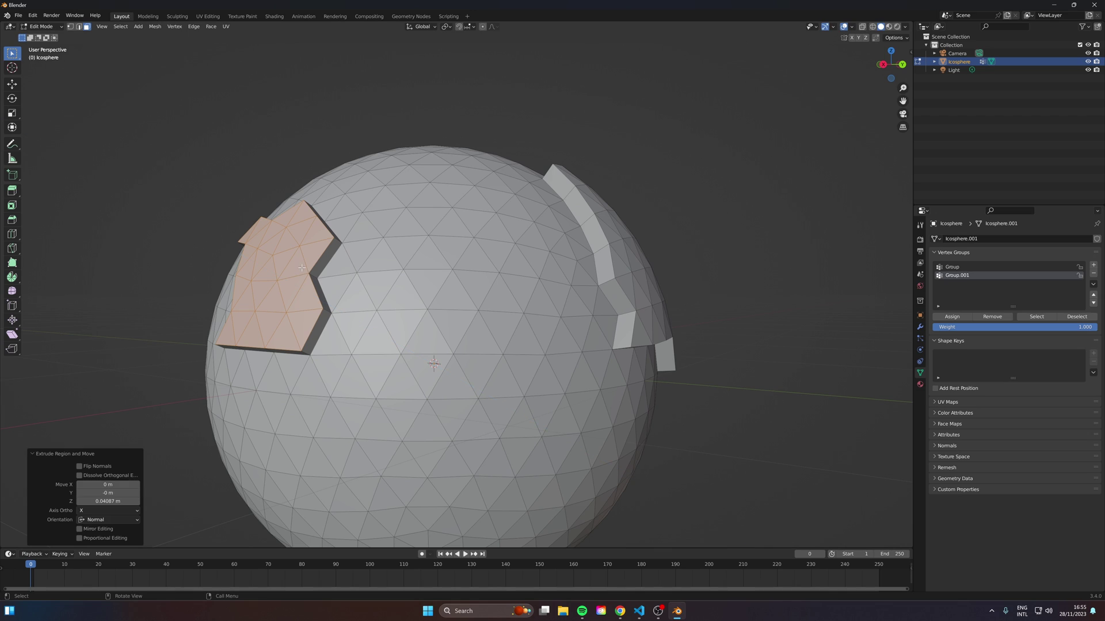
{"action": "left_click", "coordinate": [798, 293]}
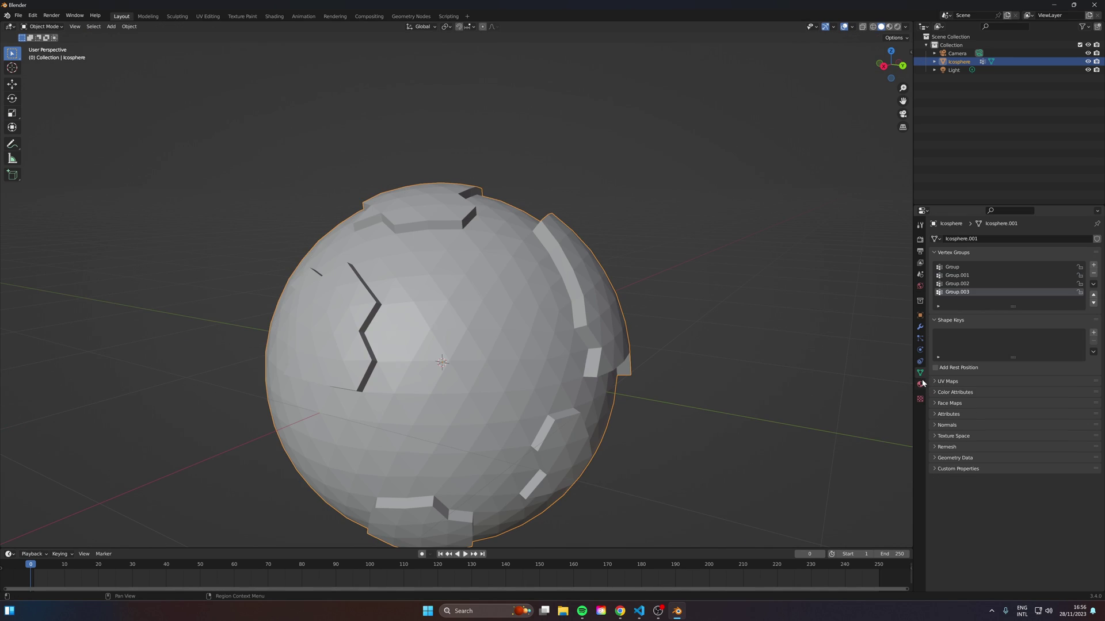
Give the sphere a new material with a light blue base color and show it in Material Preview shading.
{"action": "left_click", "coordinate": [922, 384]}
{"action": "left_click", "coordinate": [1012, 275]}
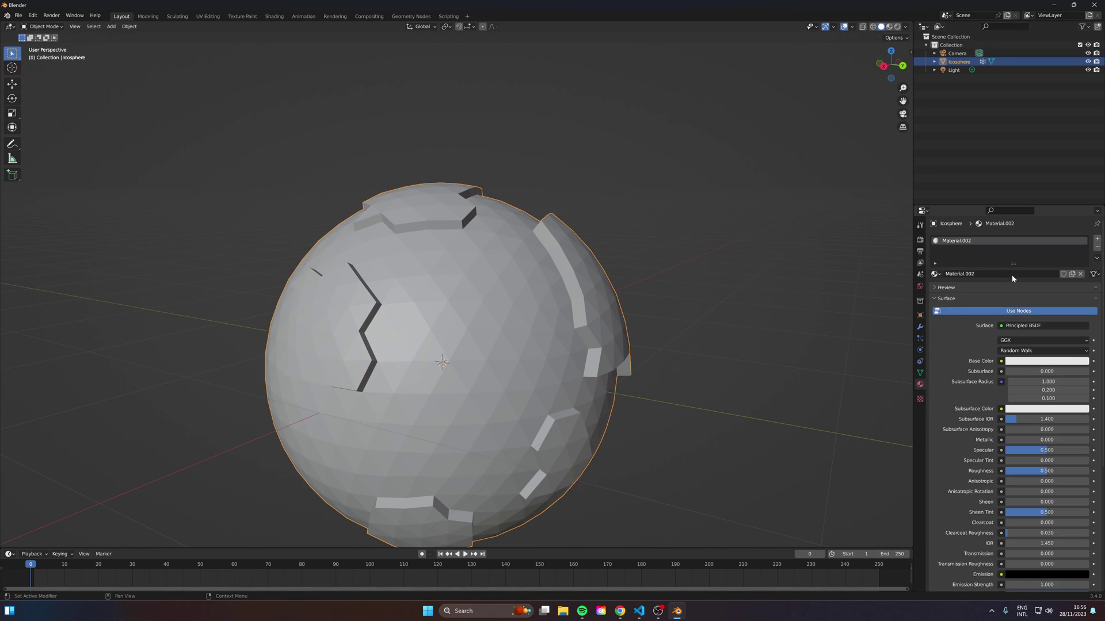
{"action": "left_click", "coordinate": [1014, 361]}
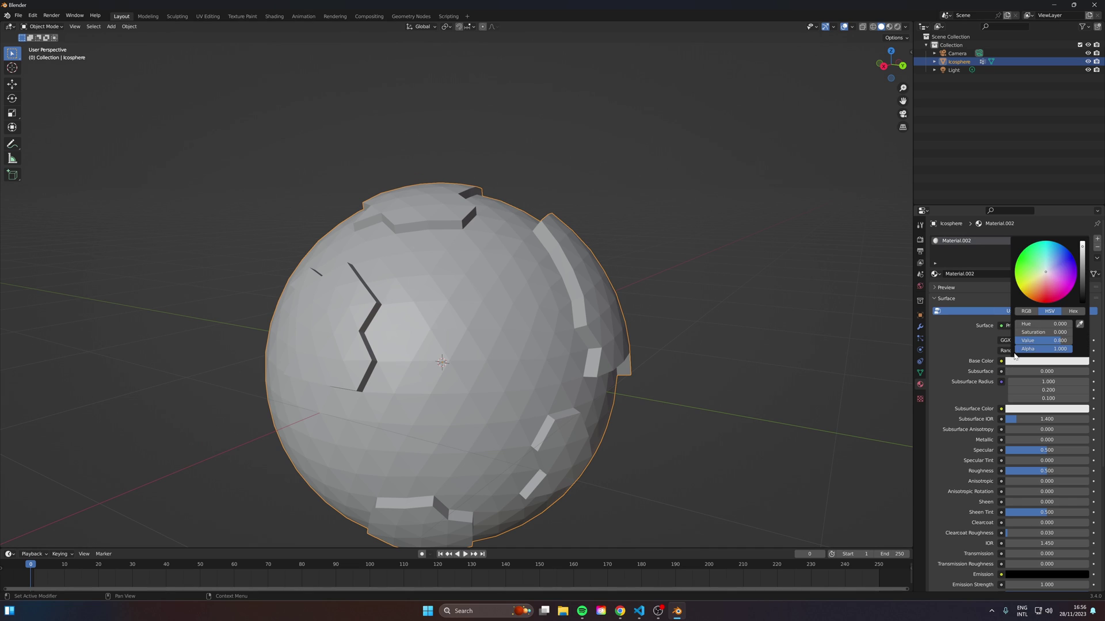
{"action": "left_click_drag", "start_coordinate": [1048, 271], "coordinate": [1057, 261]}
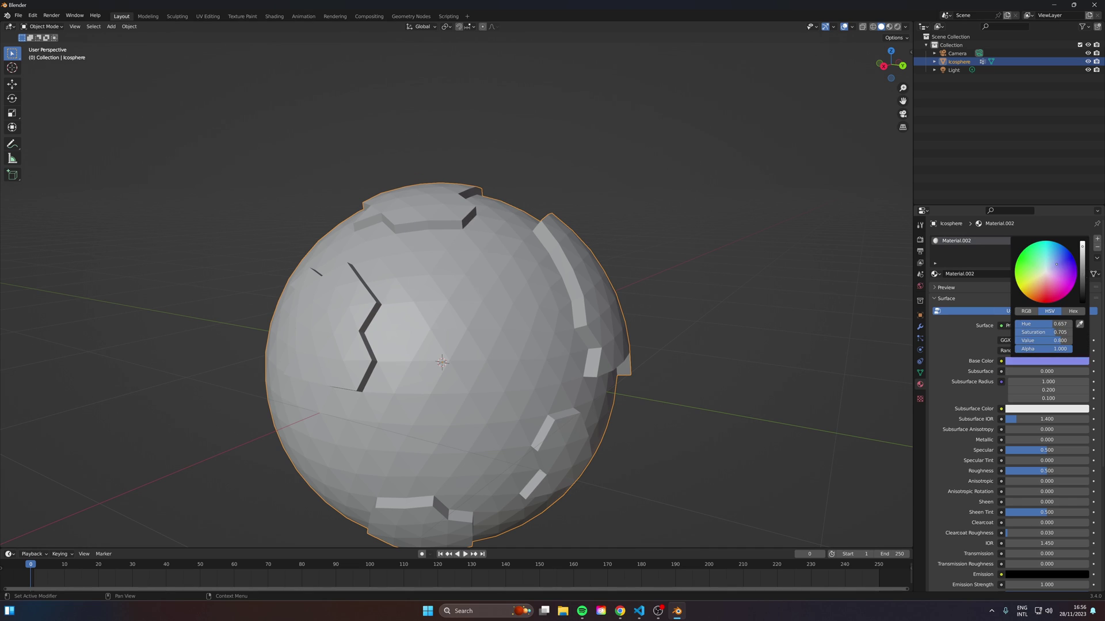
{"action": "left_click", "coordinate": [889, 26]}
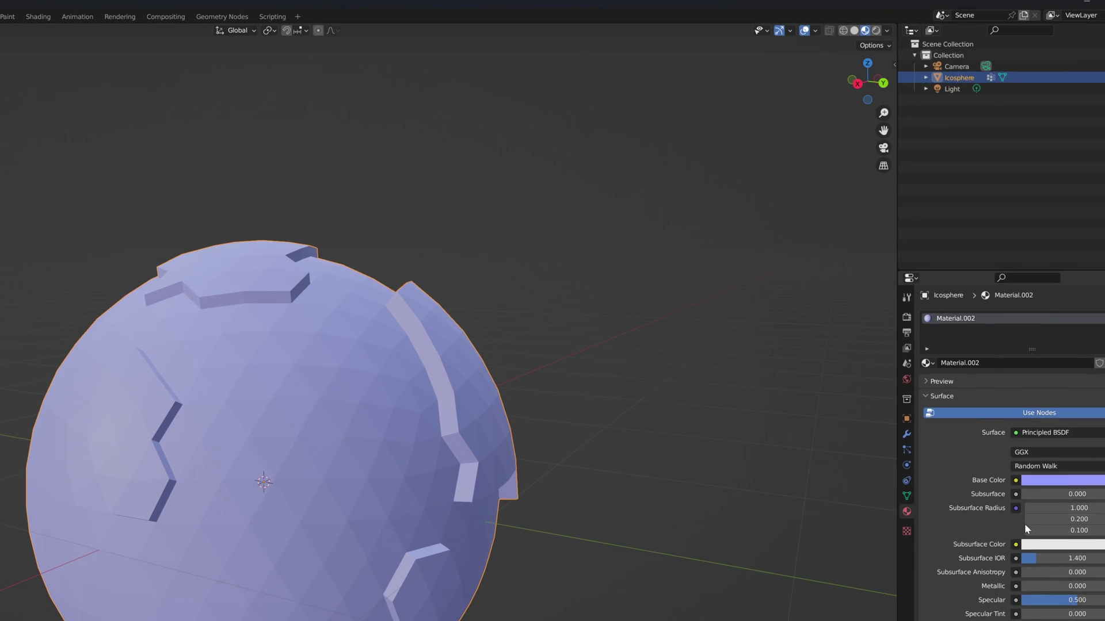
{"action": "left_click", "coordinate": [1044, 481]}
{"action": "left_click", "coordinate": [1084, 343]}
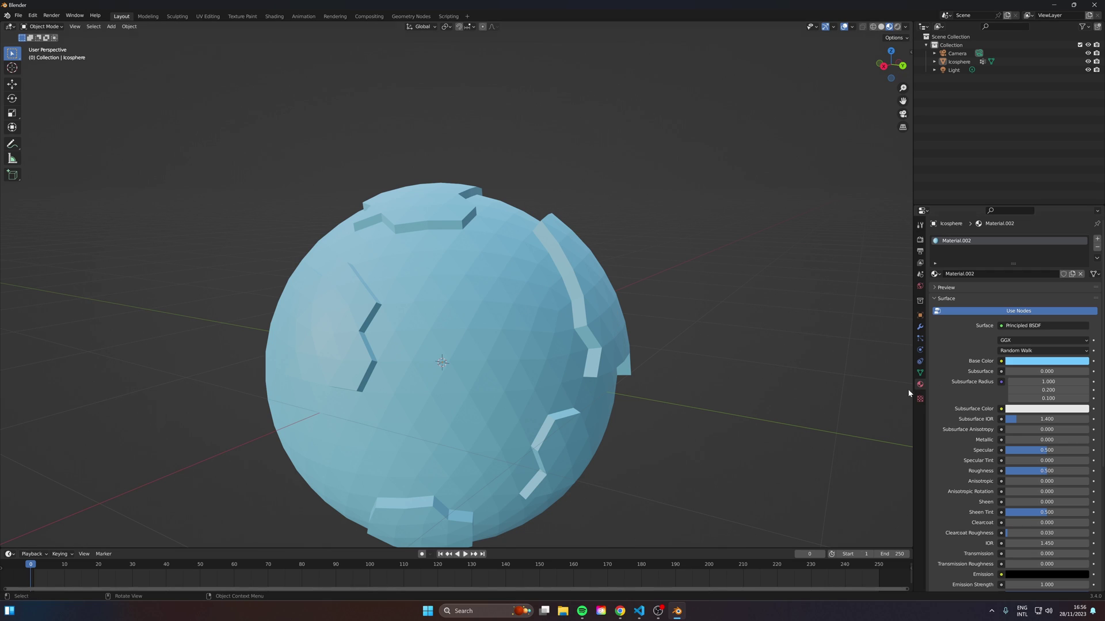
Return the sphere to Edit Mode and select the faces of the vertex group named Group.
{"action": "left_click", "coordinate": [920, 373]}
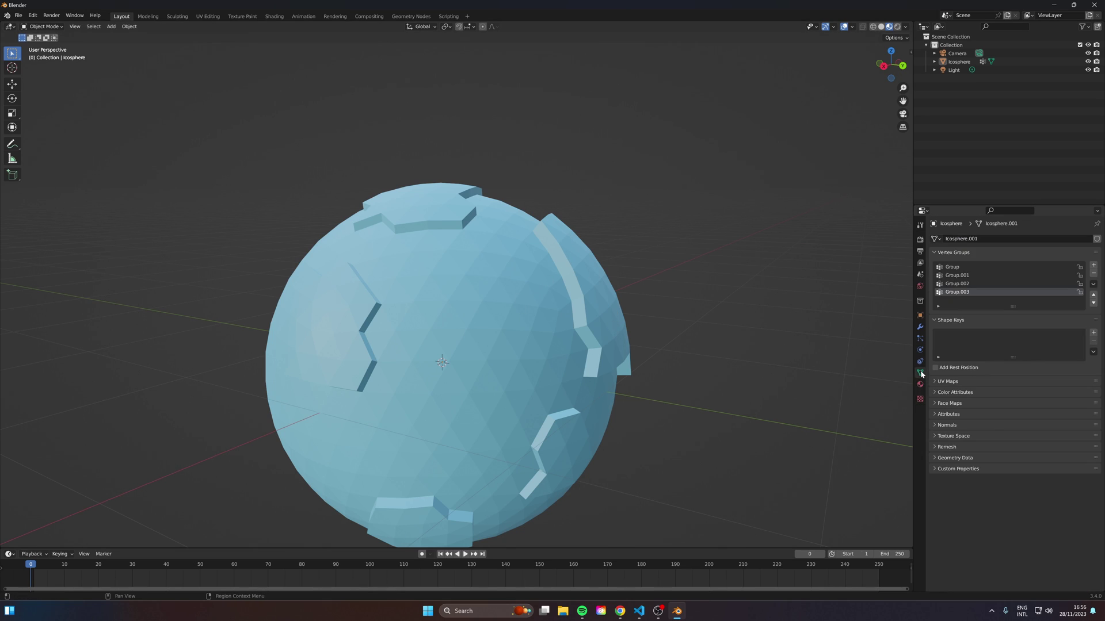
{"action": "left_click", "coordinate": [954, 267]}
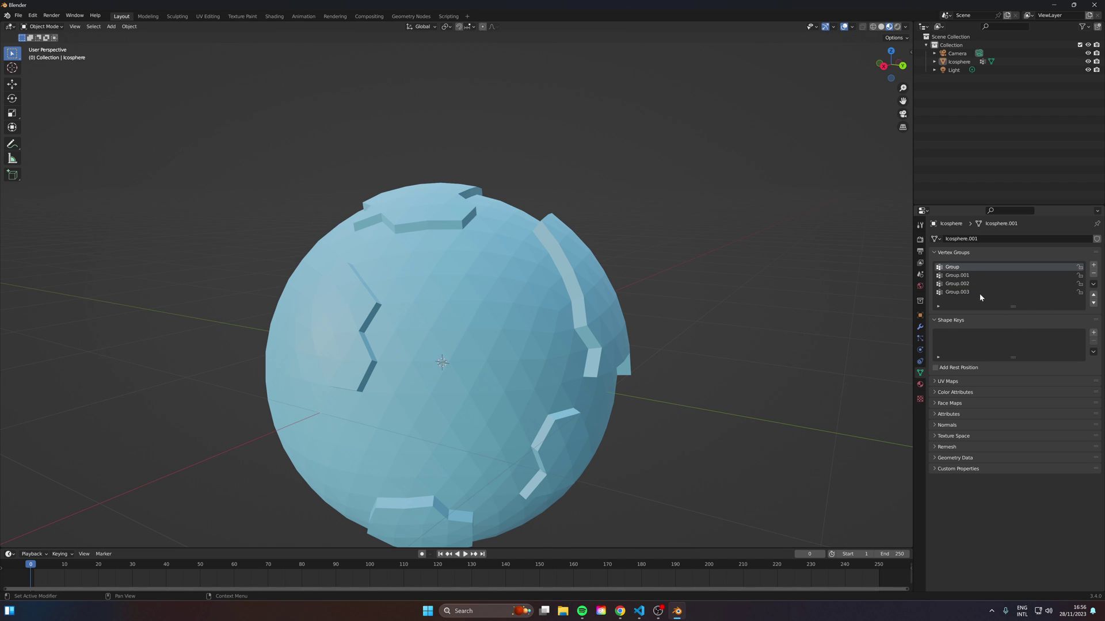
{"action": "double_click", "coordinate": [957, 267]}
{"action": "key", "text": "Tab"}
{"action": "key", "text": "Escape"}
{"action": "key", "text": "Tab"}
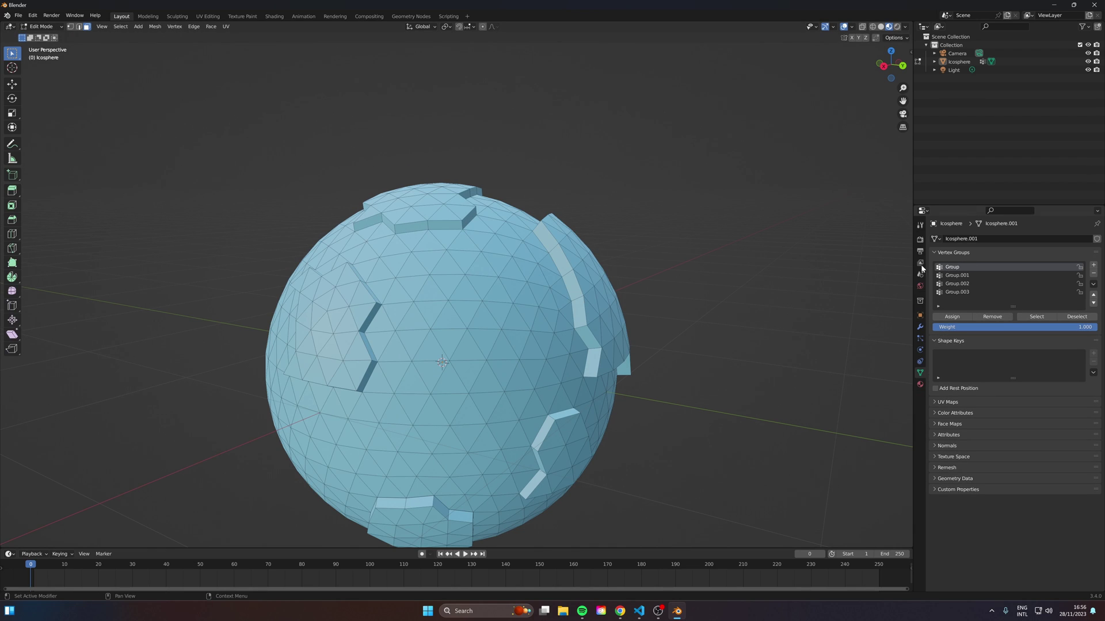
{"action": "left_click", "coordinate": [1028, 316]}
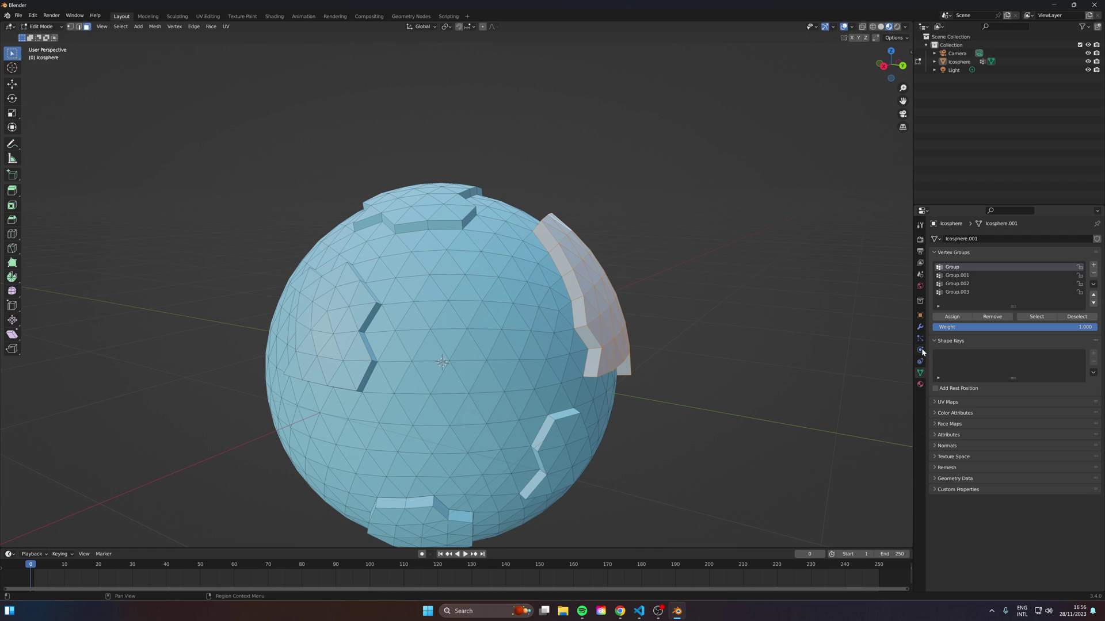
Add a second material slot with a new material and set its base color to brown.
{"action": "left_click", "coordinate": [919, 384]}
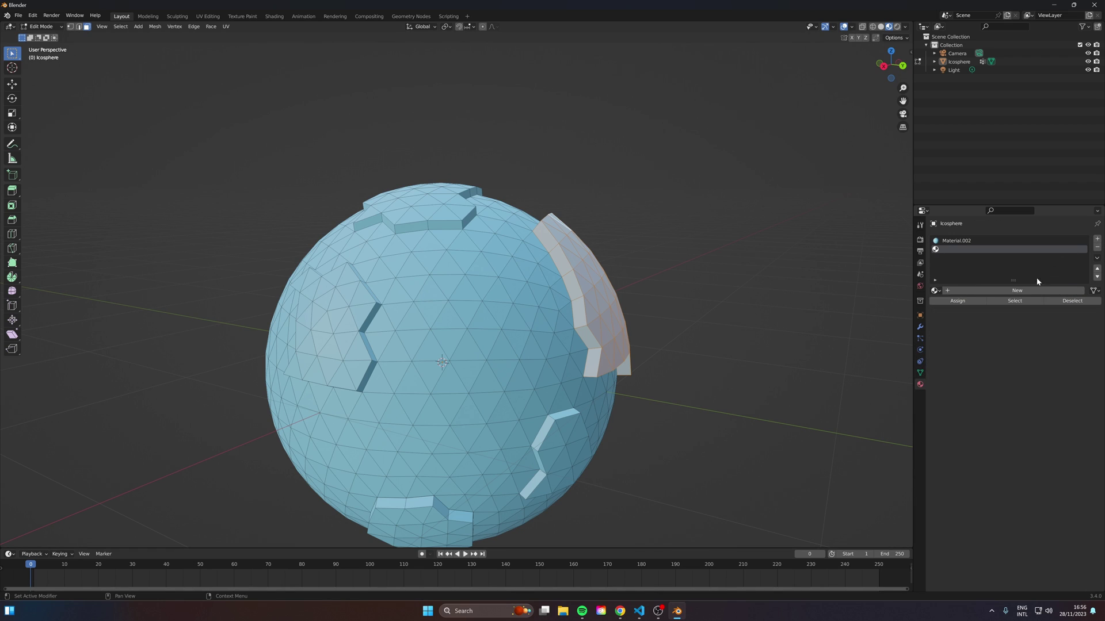
{"action": "left_click", "coordinate": [1014, 290]}
{"action": "left_click", "coordinate": [1022, 390]}
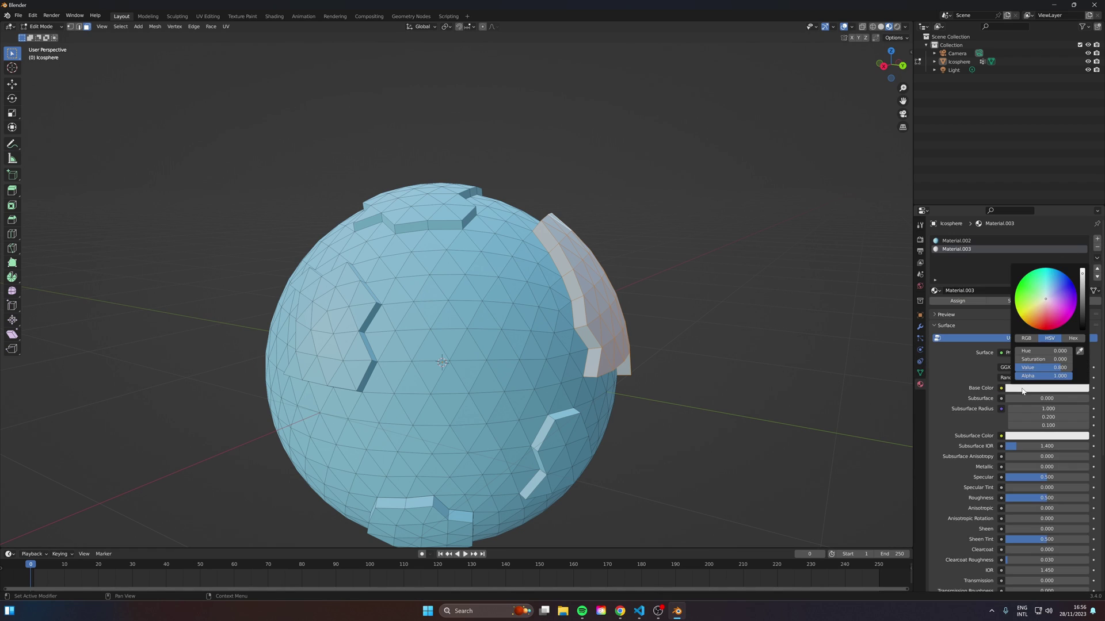
{"action": "left_click_drag", "start_coordinate": [1033, 322], "coordinate": [1082, 299]}
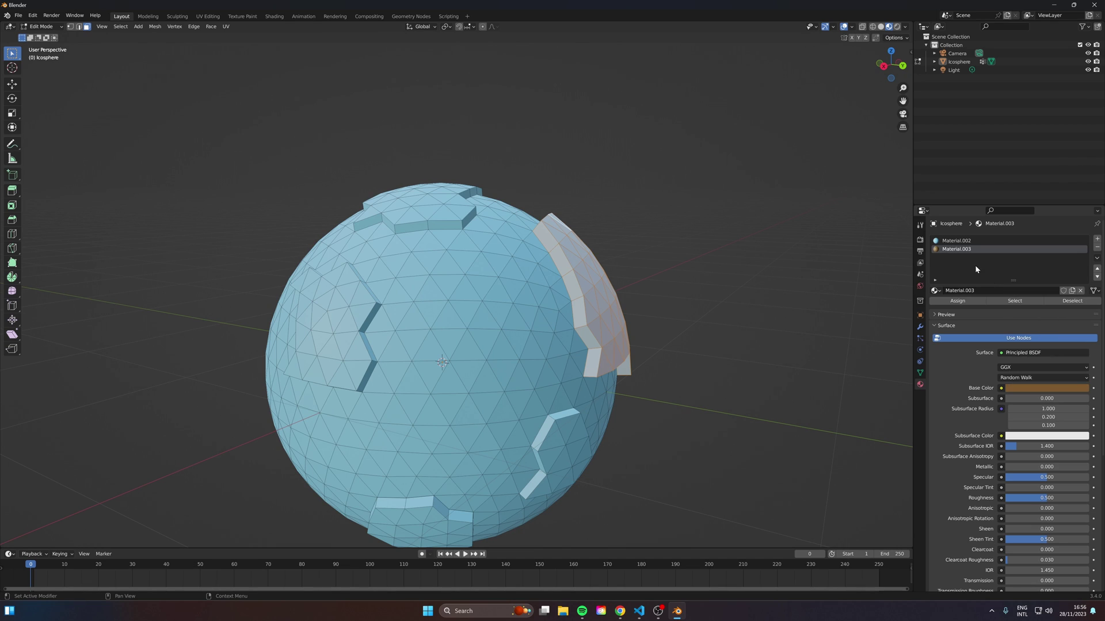
Assign the brown material to the selected continent faces and clear the selection.
{"action": "left_click", "coordinate": [957, 303]}
{"action": "left_click", "coordinate": [657, 307]}
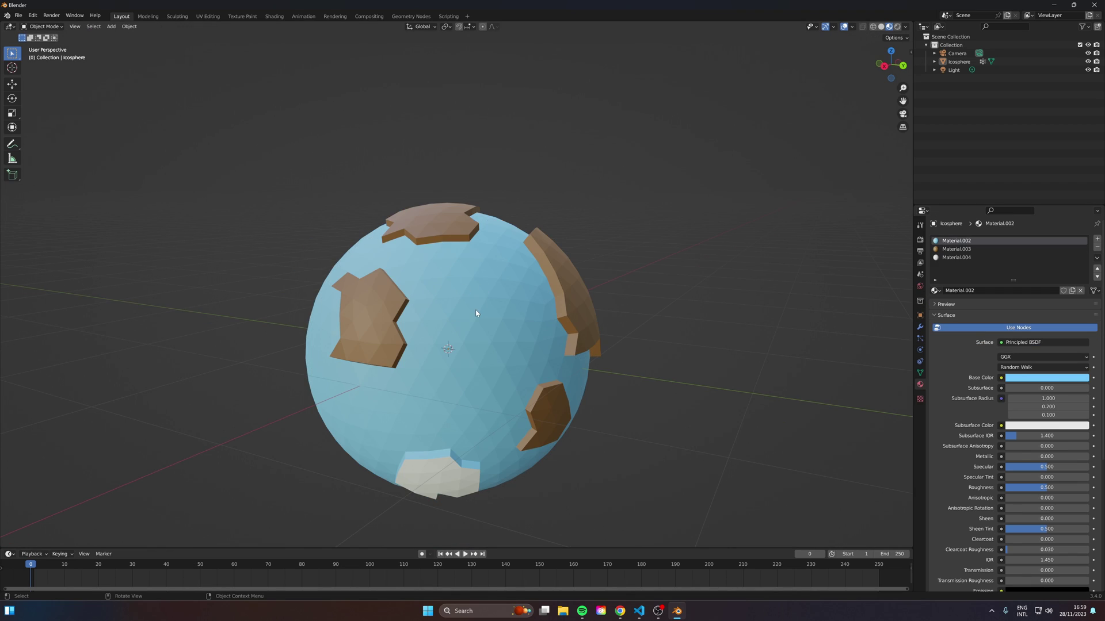
Select the finished planet and start exporting it in the glTF 2.0 (.glb/.gltf) format.
{"action": "left_click", "coordinate": [475, 309]}
{"action": "left_click", "coordinate": [18, 16]}
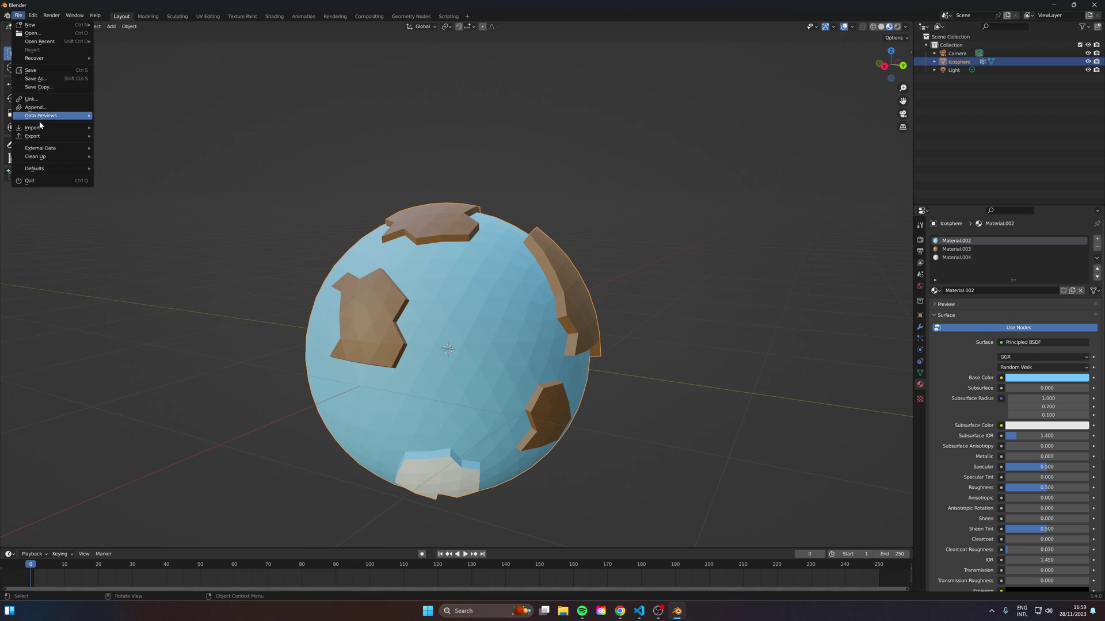
{"action": "mouse_move", "coordinate": [44, 134]}
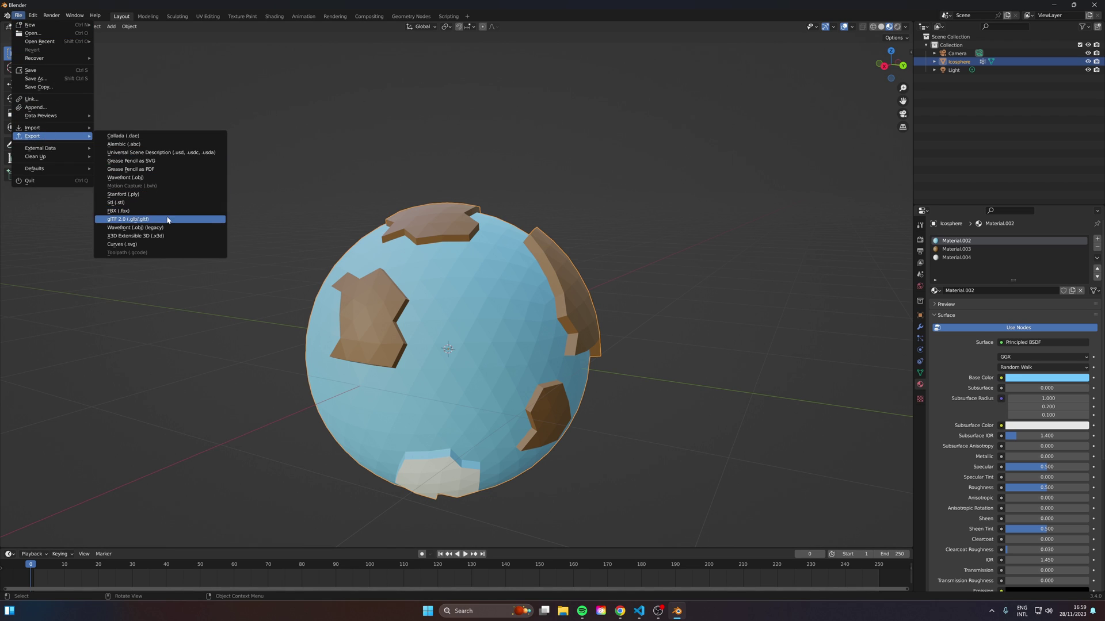
{"action": "left_click", "coordinate": [167, 219]}
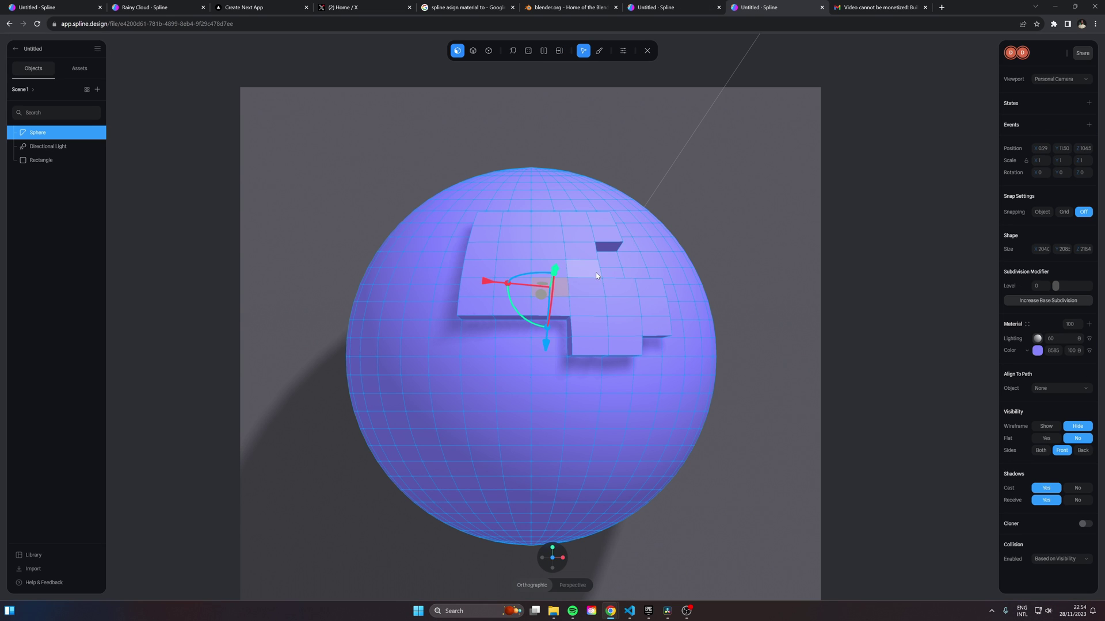
Switch to Spline and select several adjacent faces on the raised patch of the purple sphere.
{"action": "left_click", "coordinate": [585, 282]}
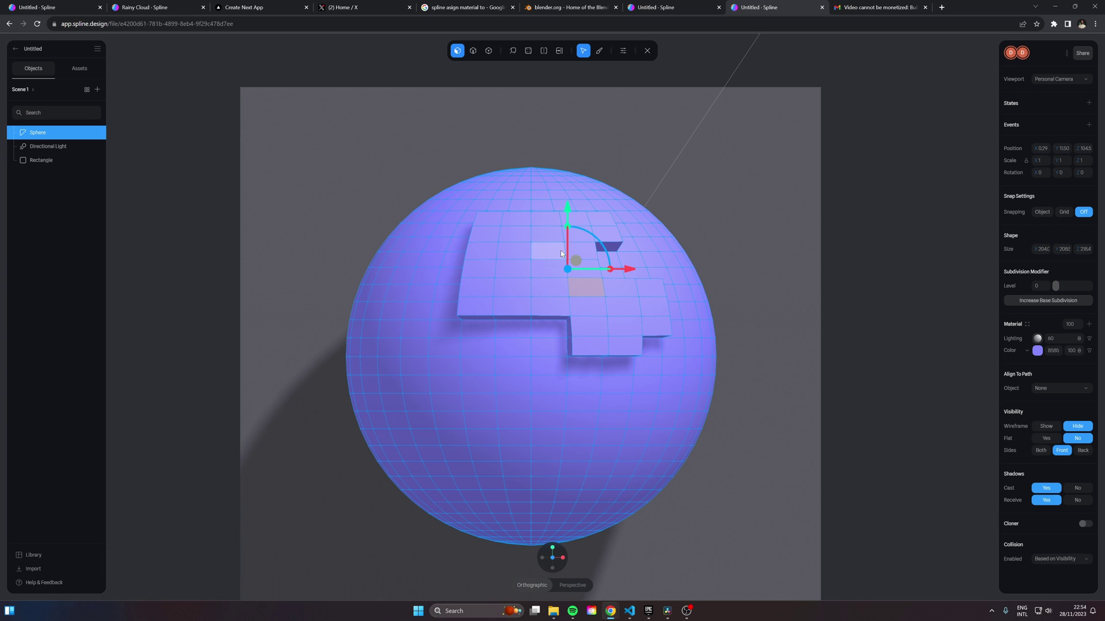
{"action": "left_click", "coordinate": [540, 253], "text": "shift"}
{"action": "left_click", "coordinate": [514, 252], "text": "shift"}
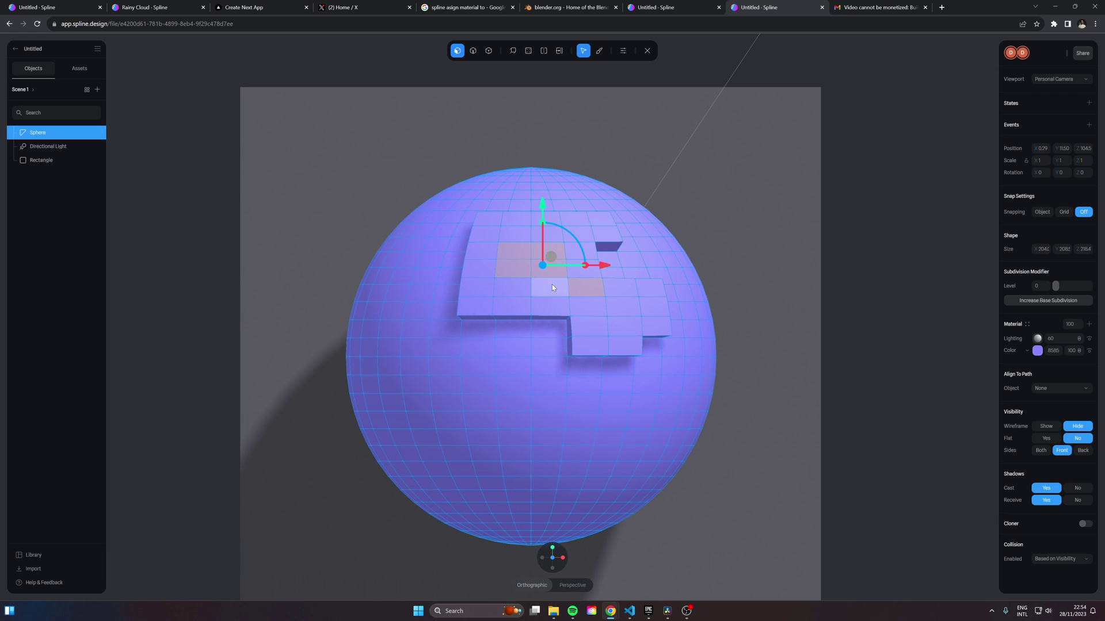
{"action": "left_click", "coordinate": [551, 287], "text": "shift"}
{"action": "left_click", "coordinate": [514, 284], "text": "shift"}
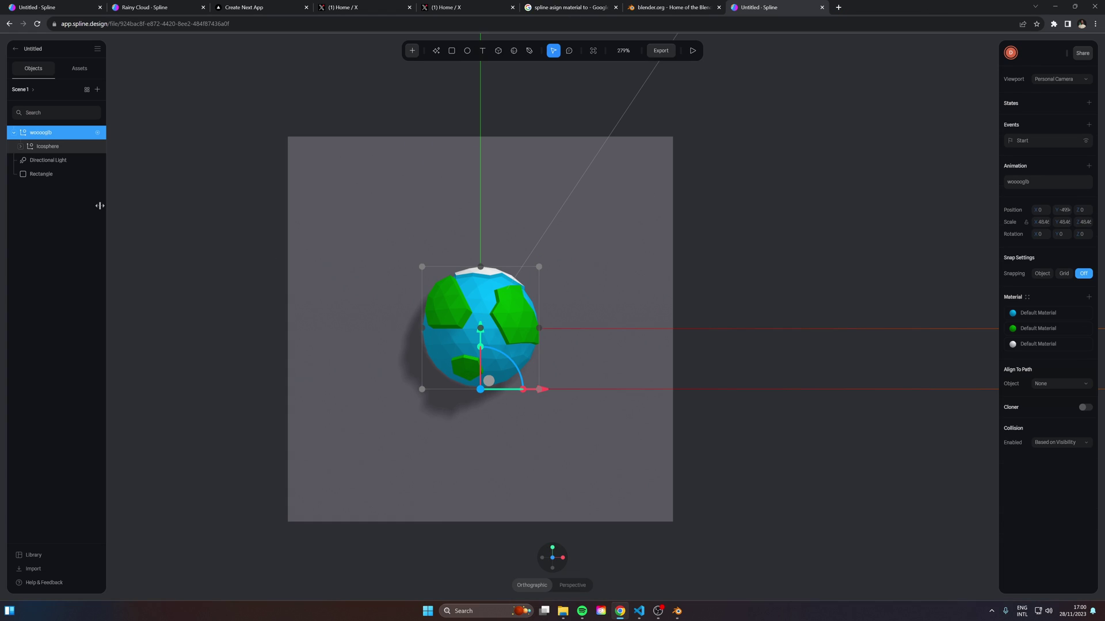
In the Spline file with the imported planet, delete the background Rectangle and add a new state to the Icosphere group.
{"action": "left_click", "coordinate": [72, 175]}
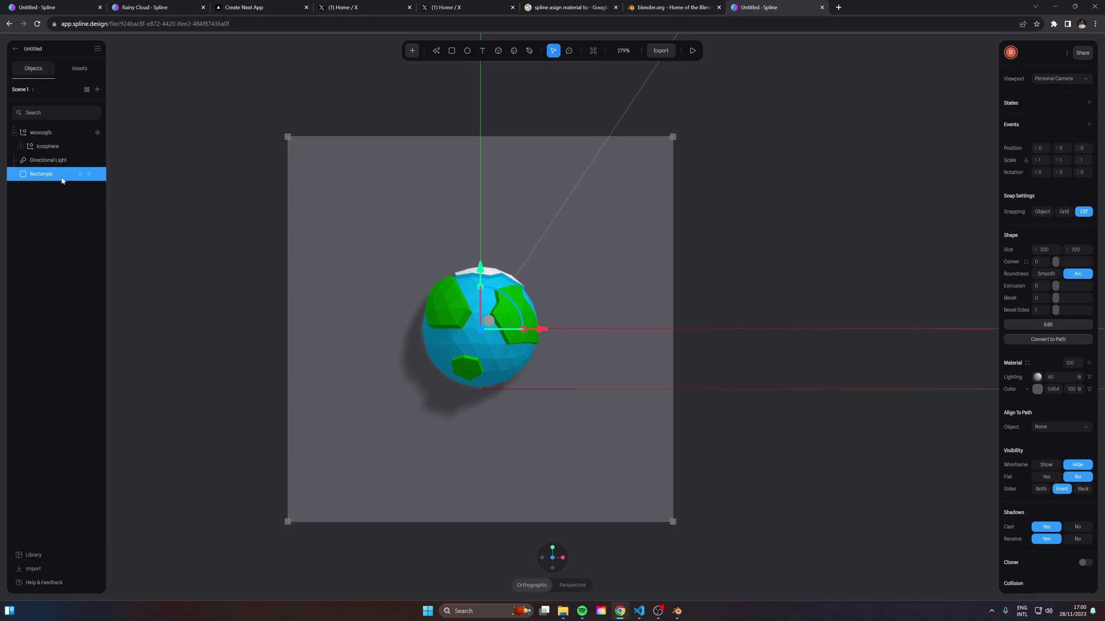
{"action": "key", "text": "Delete"}
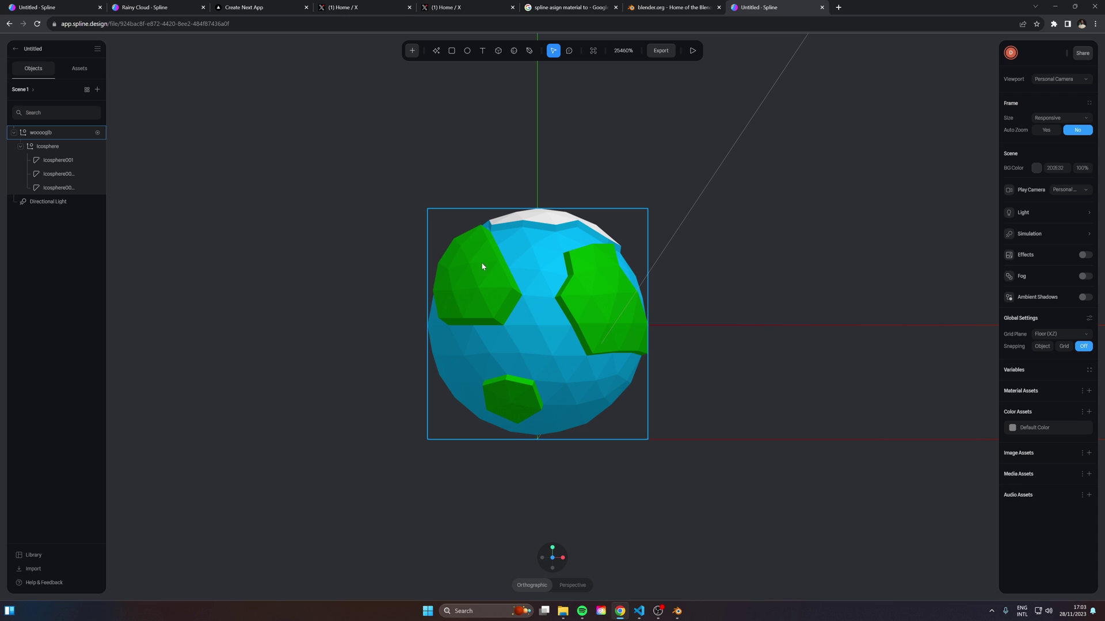
{"action": "left_click", "coordinate": [40, 149]}
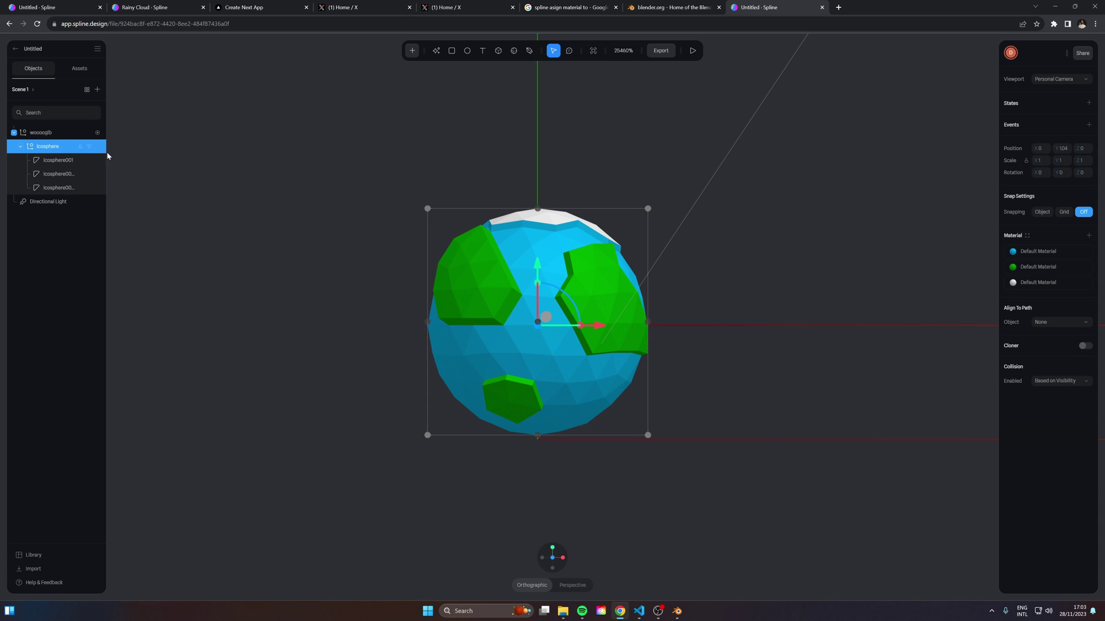
{"action": "left_click", "coordinate": [1015, 107]}
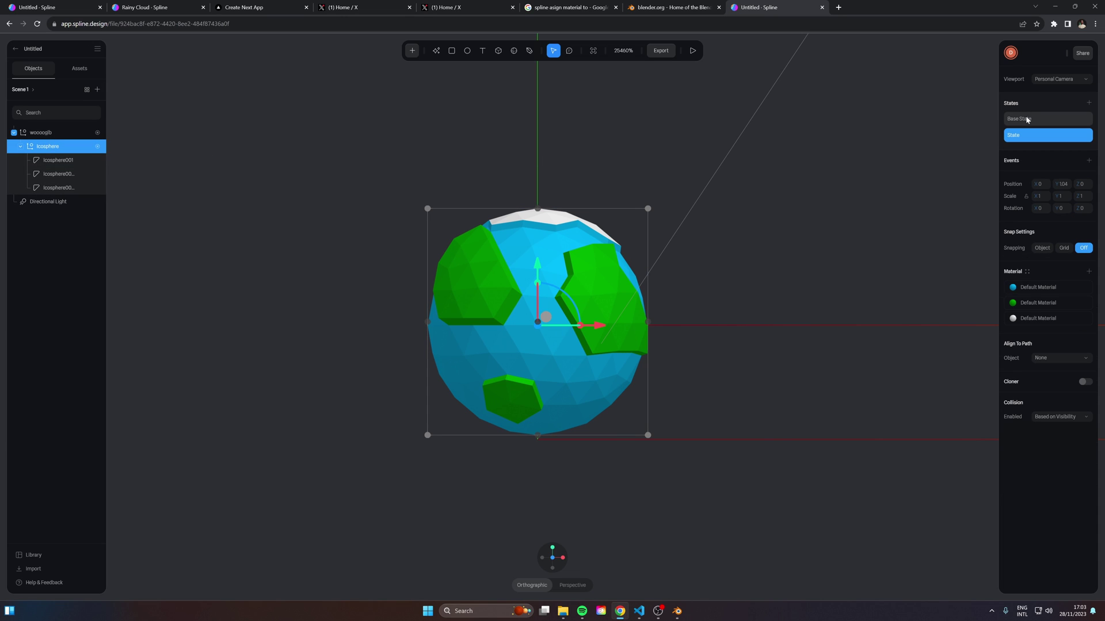
Scale the Icosphere's Base State down to 0.00 on all axes.
{"action": "left_click", "coordinate": [1027, 119]}
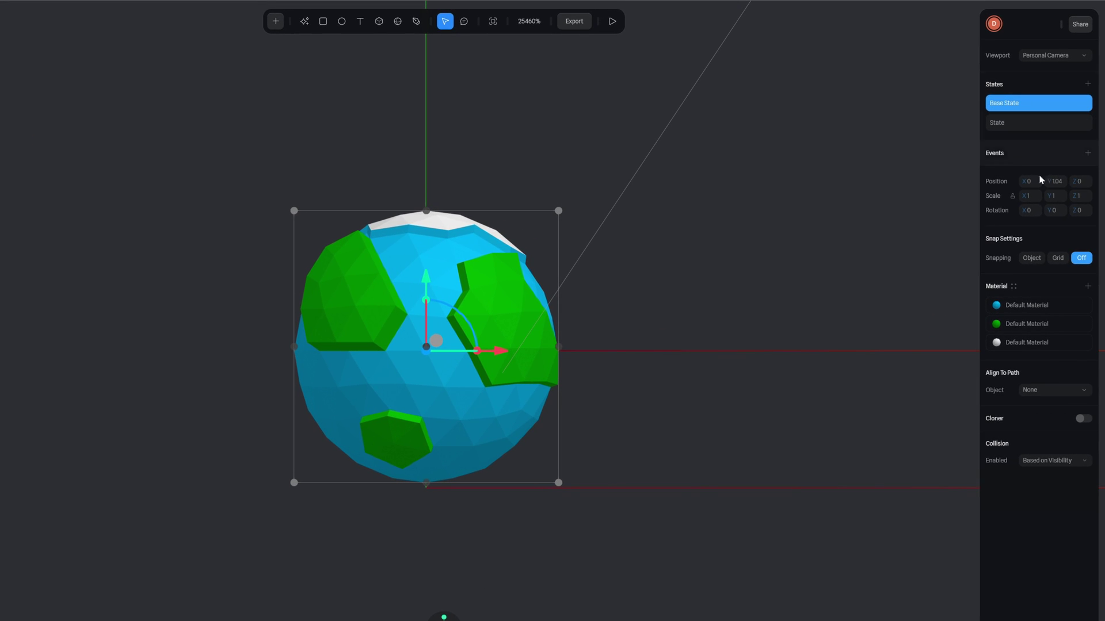
{"action": "left_click_drag", "start_coordinate": [1017, 196], "coordinate": [1067, 200]}
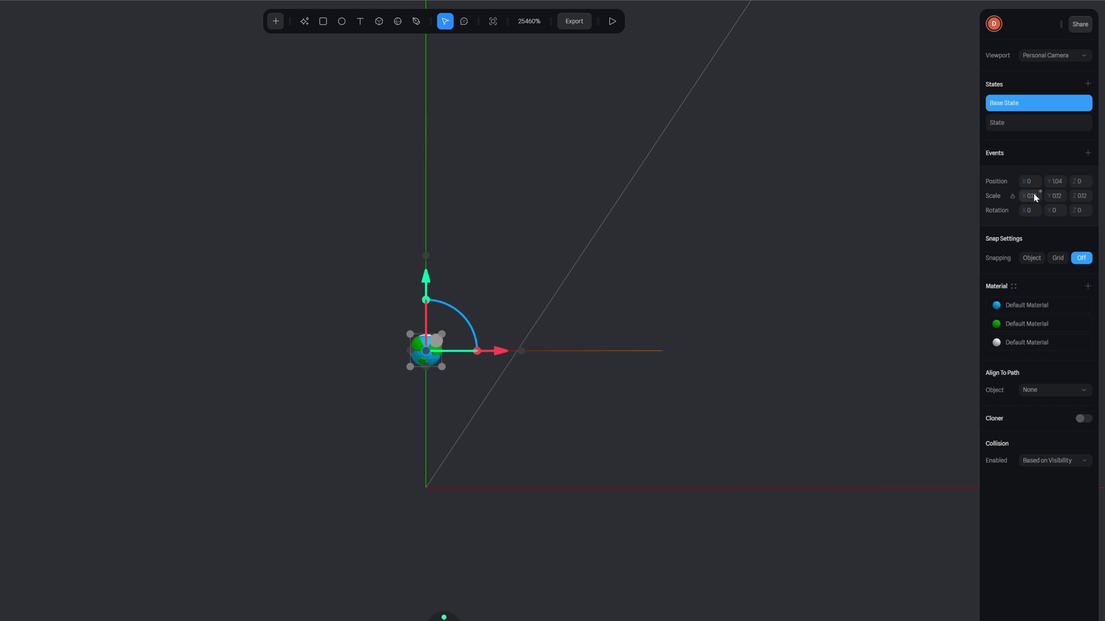
{"action": "key", "text": "Return"}
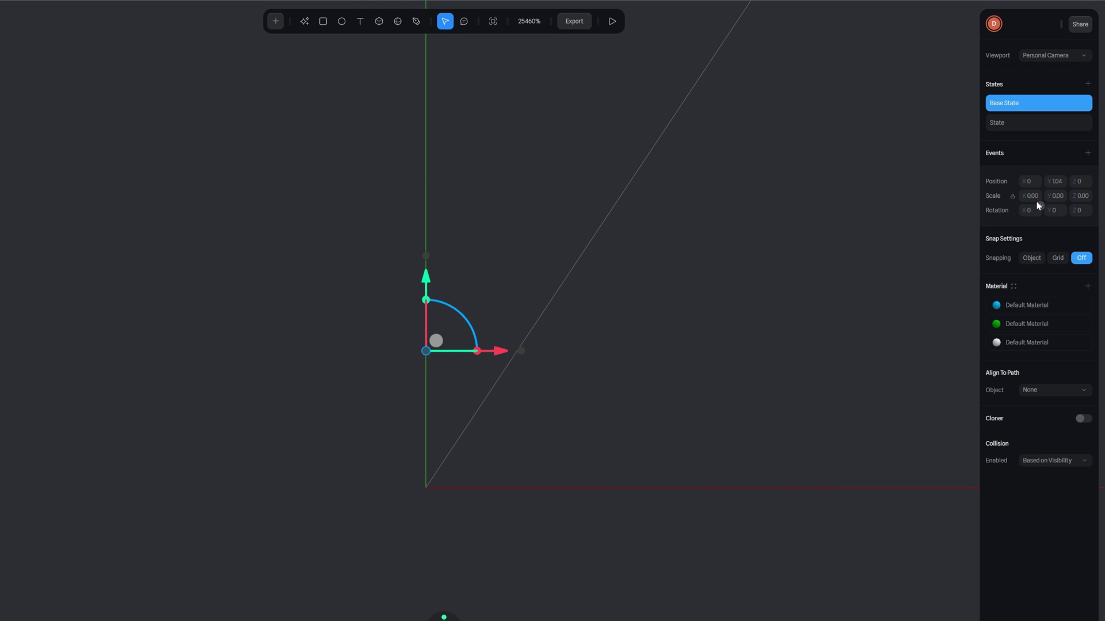
Rename the second state Reveal and set its scale to 1 on all axes.
{"action": "double_click", "coordinate": [1013, 123]}
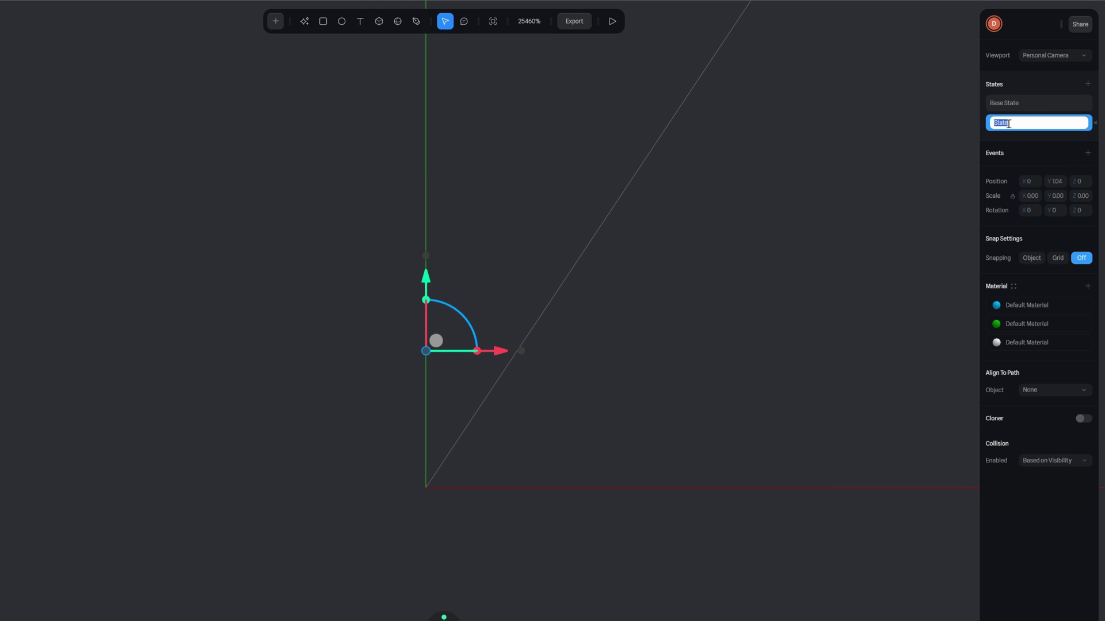
{"action": "type", "text": "RE"}
{"action": "type", "text": "veal"}
{"action": "key", "text": "Return"}
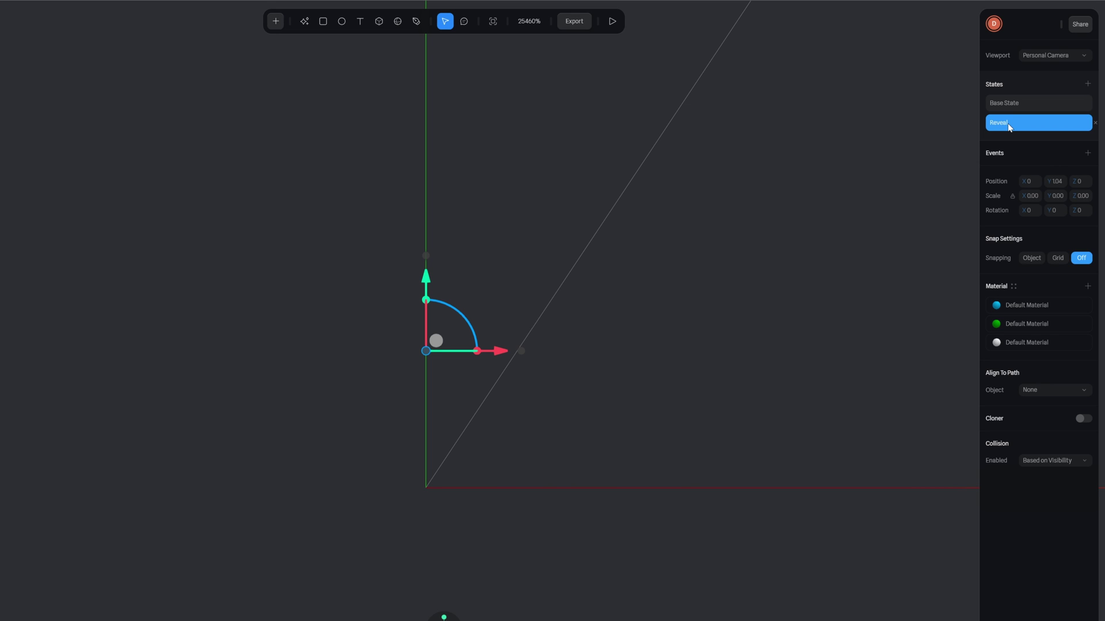
{"action": "left_click", "coordinate": [1034, 195]}
{"action": "type", "text": "1"}
{"action": "key", "text": "Return"}
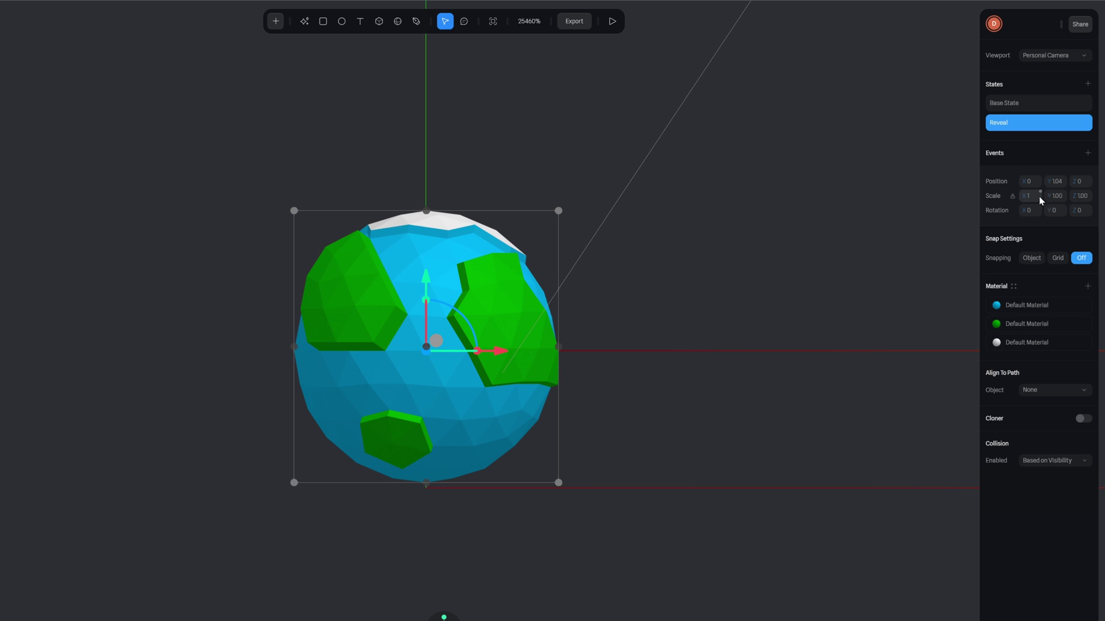
Set the Y rotation of the Icosphere's Base State to -360.
{"action": "left_click", "coordinate": [1018, 106]}
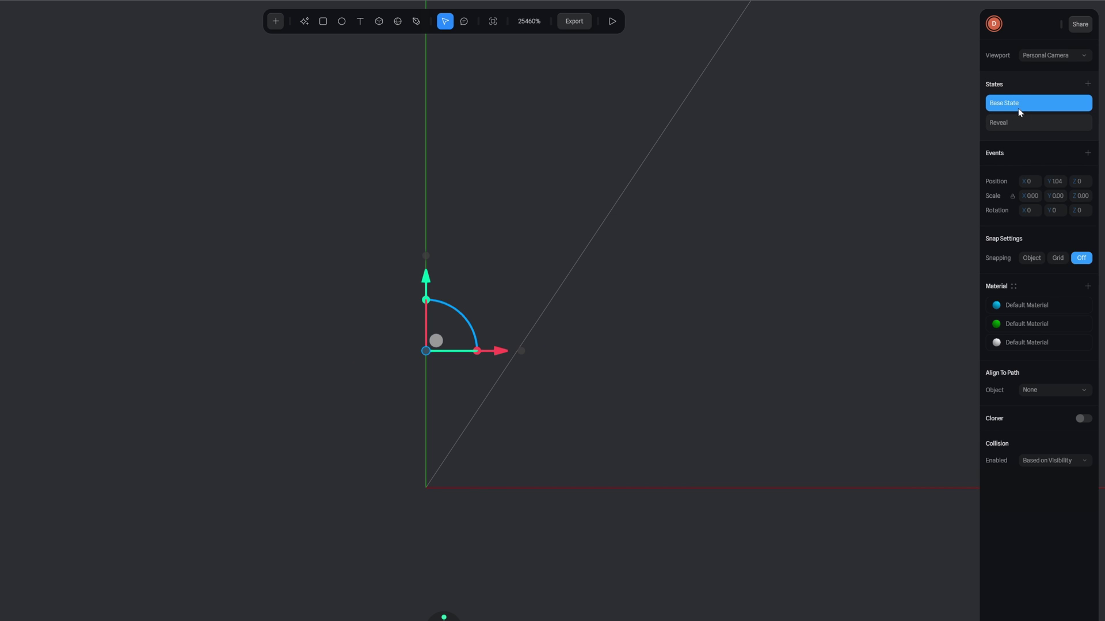
{"action": "left_click", "coordinate": [1052, 211]}
{"action": "key", "text": "Return"}
Add a Start event to the Icosphere with a Transition action that targets the Icosphere.
{"action": "left_click", "coordinate": [1087, 153]}
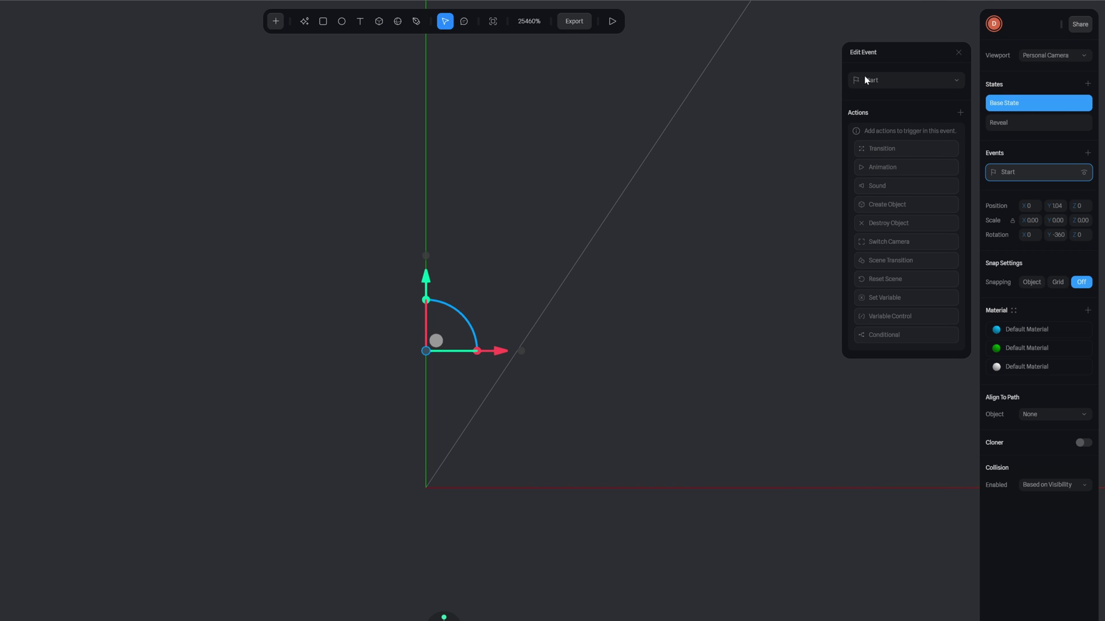
{"action": "left_click", "coordinate": [890, 149]}
{"action": "left_click", "coordinate": [925, 134]}
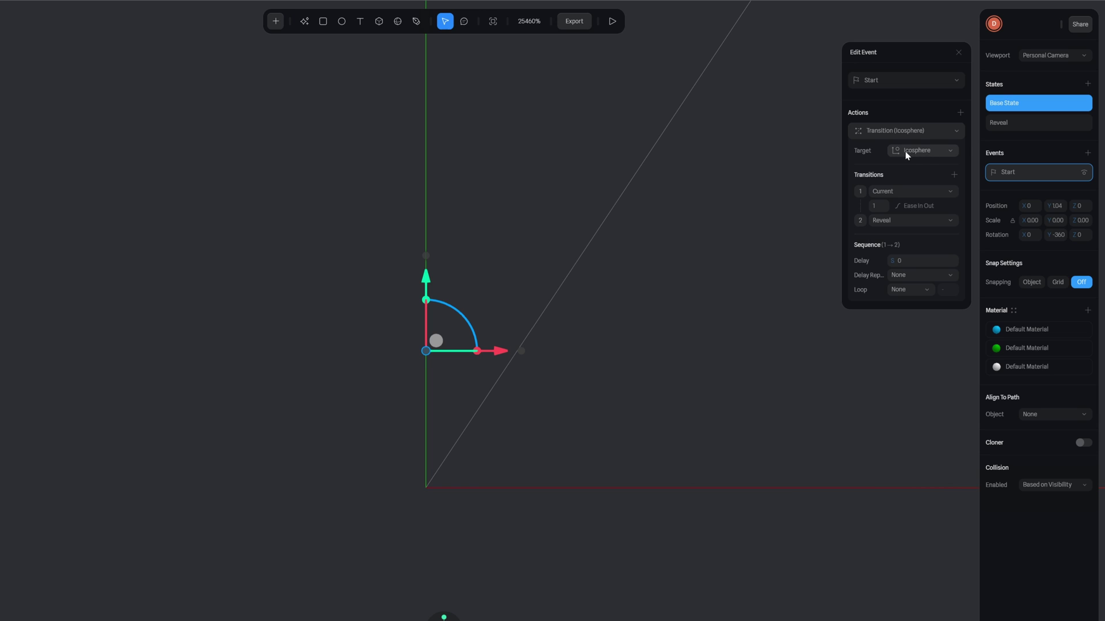
Check the start and end state settings of the Icosphere transition and open its duration for editing.
{"action": "left_click", "coordinate": [895, 190]}
{"action": "left_click", "coordinate": [891, 190]}
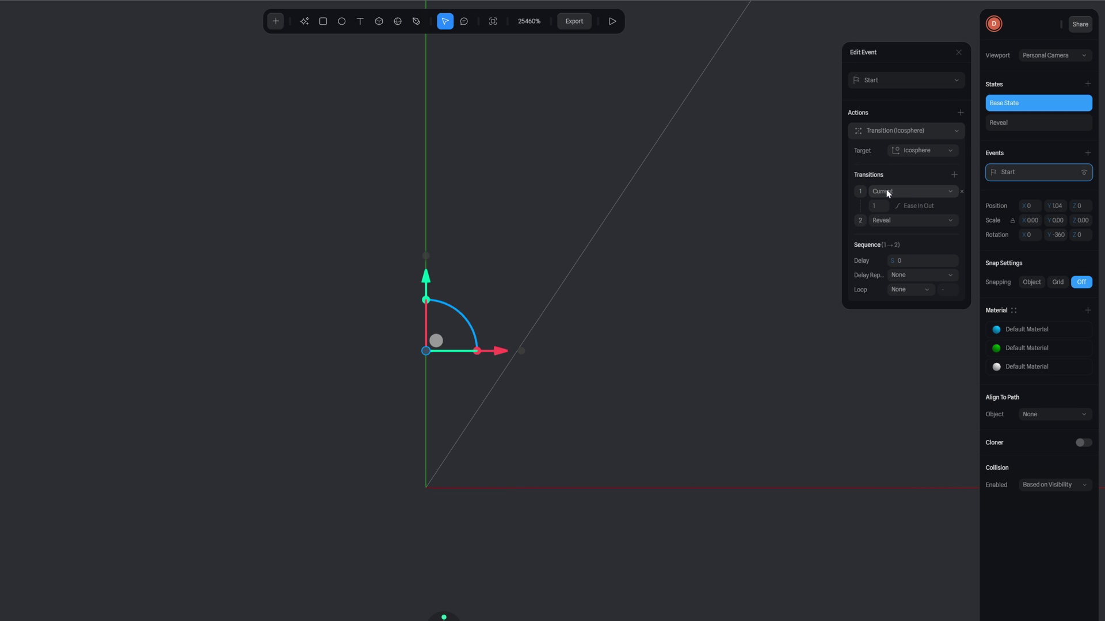
{"action": "left_click", "coordinate": [895, 192]}
{"action": "left_click", "coordinate": [886, 191]}
{"action": "left_click", "coordinate": [893, 222]}
{"action": "left_click", "coordinate": [871, 222]}
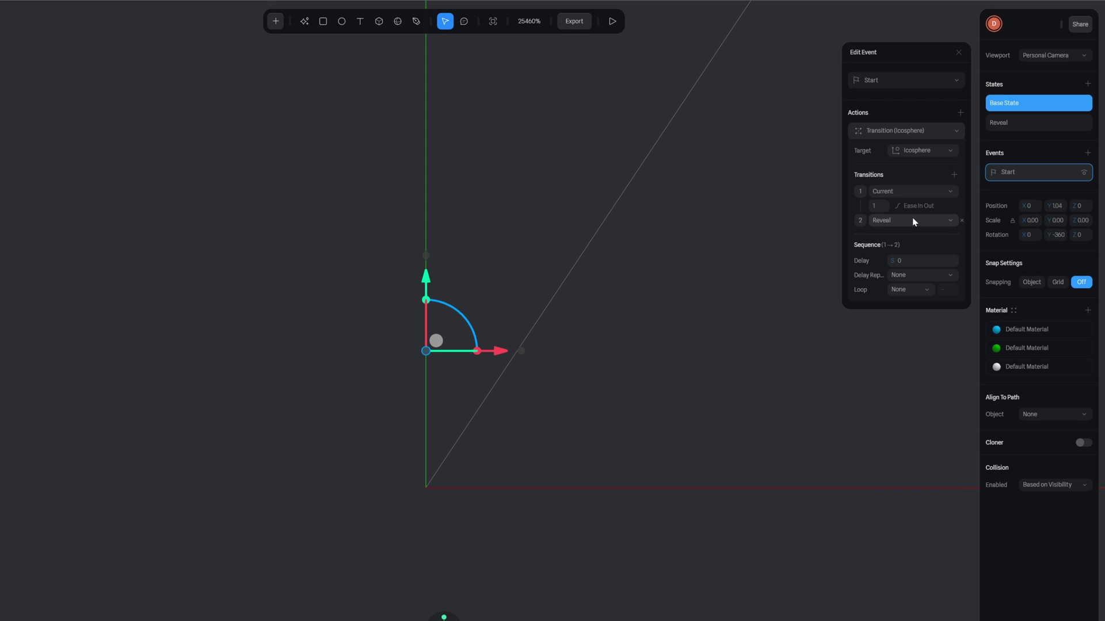
{"action": "left_click", "coordinate": [885, 206]}
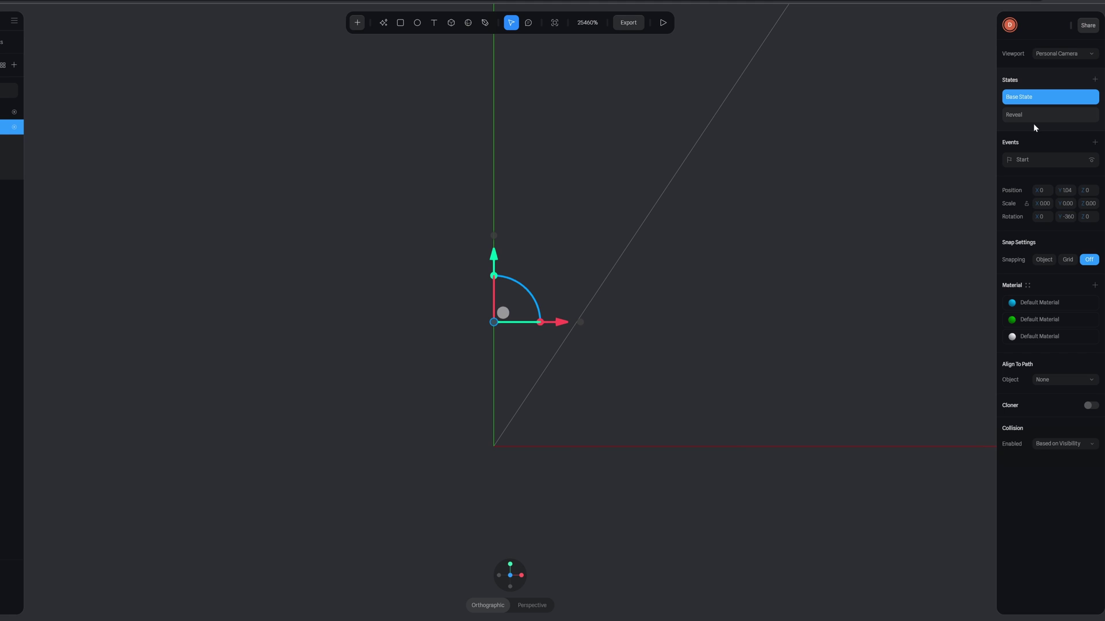
In the Reveal state, set the blue water material's lighting to 100 and open its color picker.
{"action": "left_click", "coordinate": [1030, 113]}
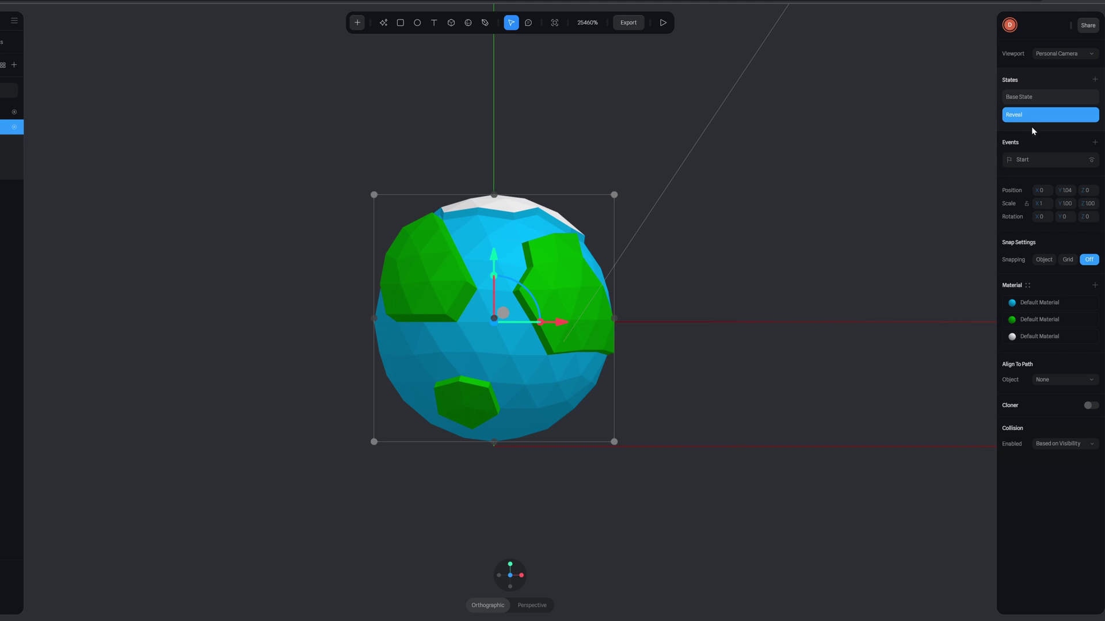
{"action": "scroll", "coordinate": [656, 227], "scroll_direction": "down", "scroll_amount": 6}
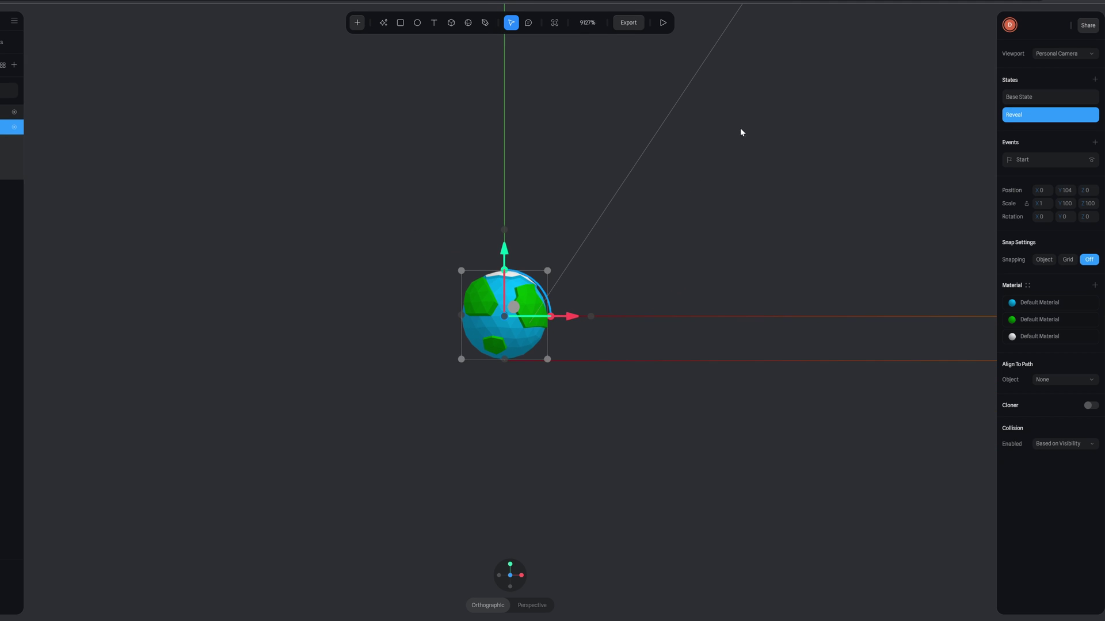
{"action": "scroll", "coordinate": [658, 208], "scroll_direction": "up", "scroll_amount": 4}
{"action": "scroll", "coordinate": [657, 211], "scroll_direction": "up", "scroll_amount": 3}
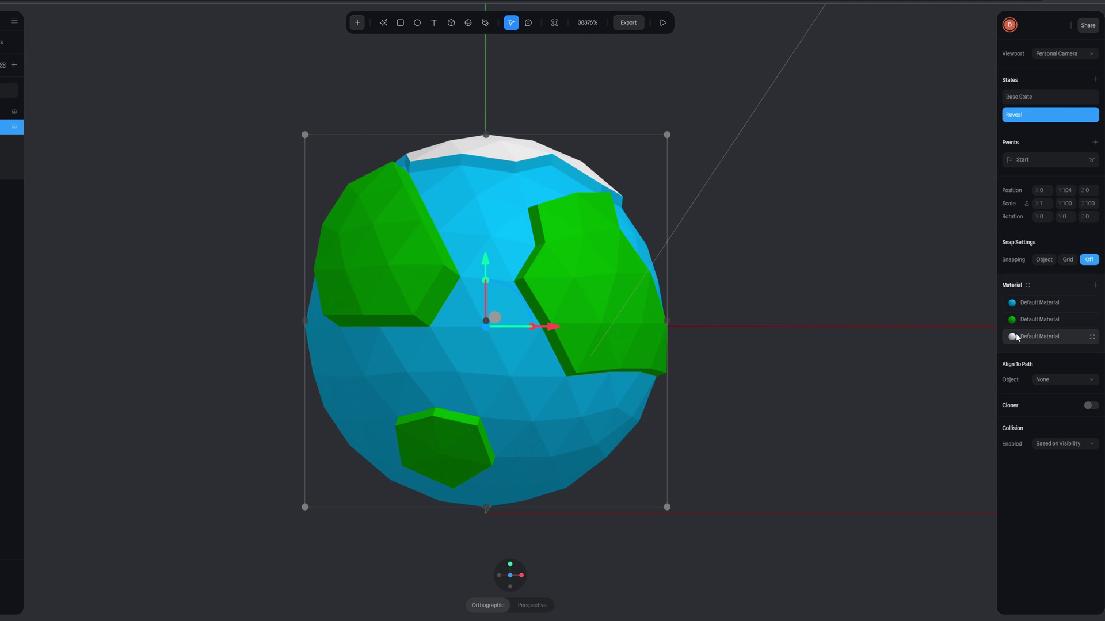
{"action": "left_click", "coordinate": [1013, 307]}
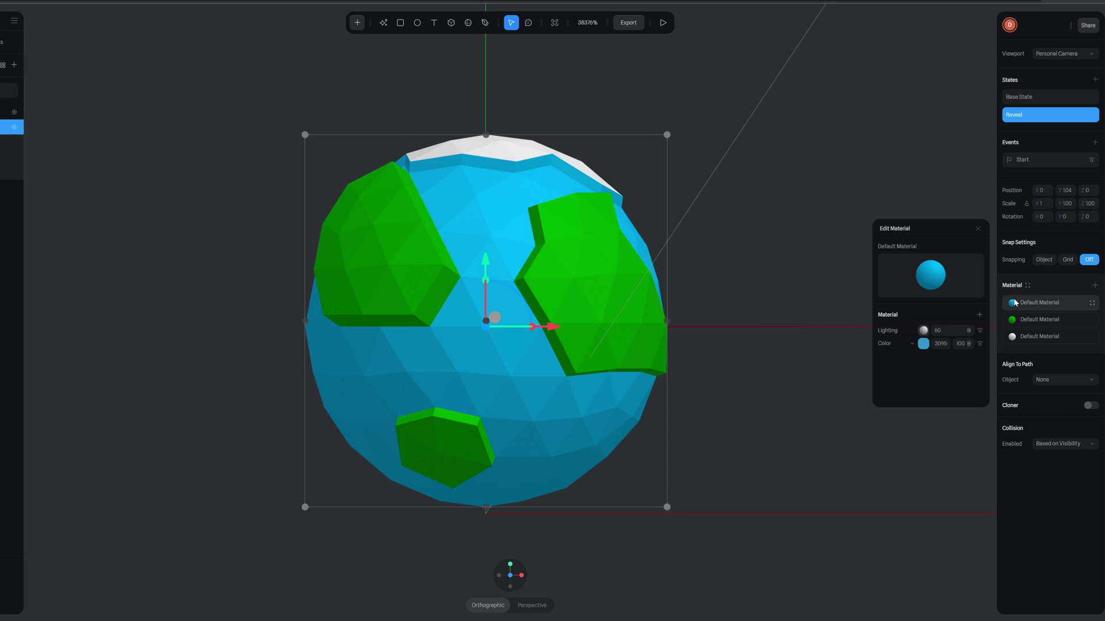
{"action": "left_click", "coordinate": [923, 345]}
{"action": "left_click_drag", "start_coordinate": [934, 331], "coordinate": [978, 330]}
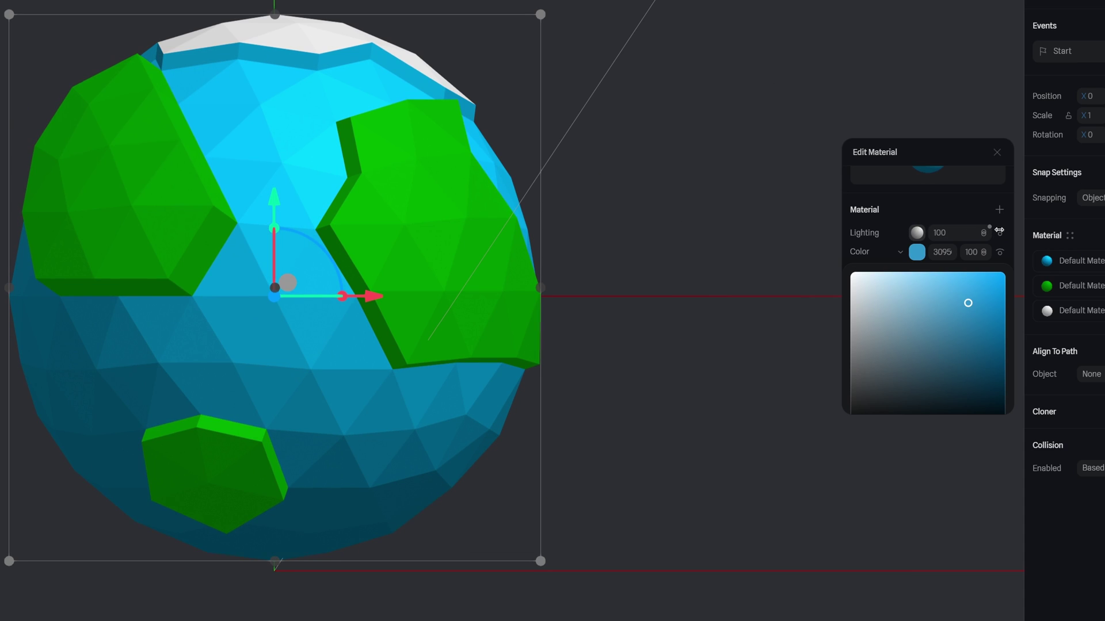
{"action": "scroll", "coordinate": [678, 150], "scroll_direction": "down", "scroll_amount": 5}
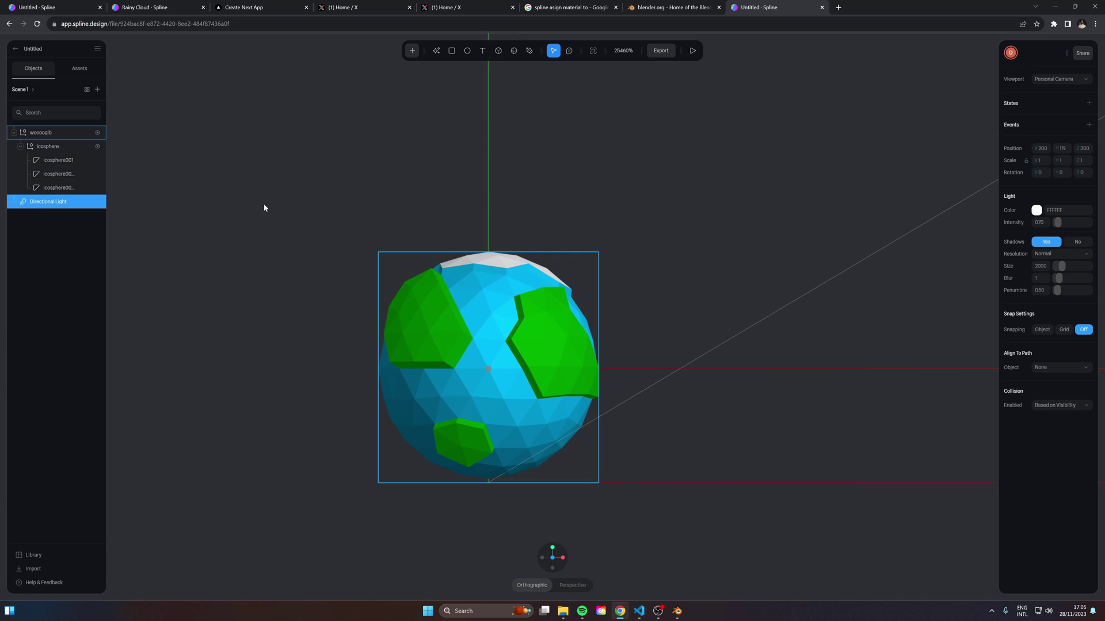
Reset the Directional Light's transform and move it up and sideways to about X 3.40, Y 2.97.
{"action": "right_click", "coordinate": [57, 202]}
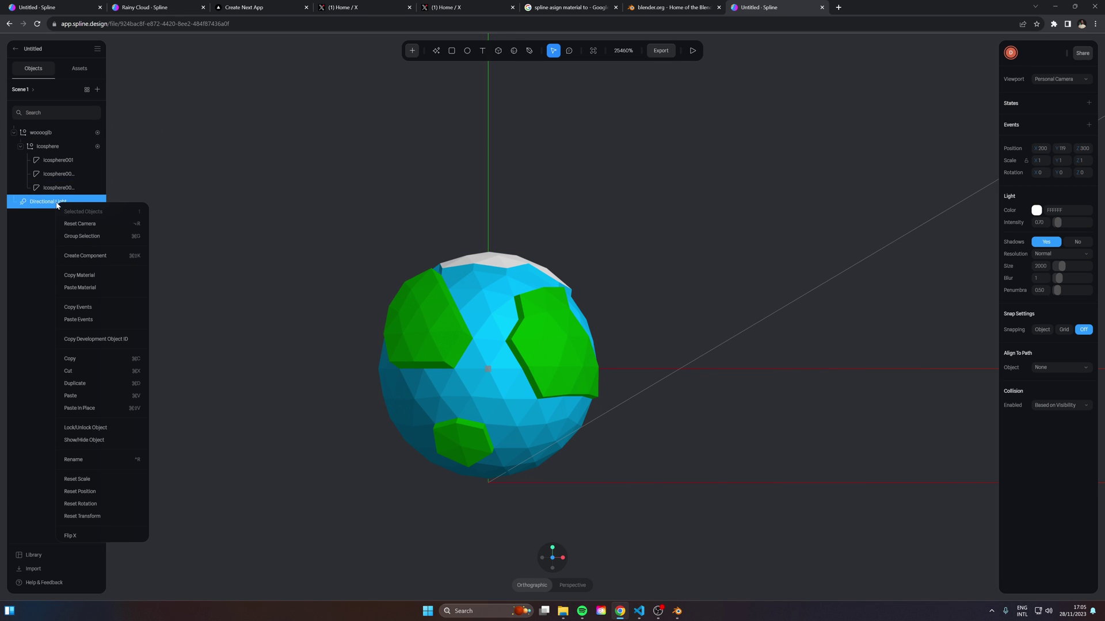
{"action": "left_click", "coordinate": [105, 516]}
{"action": "left_click_drag", "start_coordinate": [547, 482], "coordinate": [772, 471]}
{"action": "left_click_drag", "start_coordinate": [713, 419], "coordinate": [715, 86]}
{"action": "left_click_drag", "start_coordinate": [784, 158], "coordinate": [928, 179]}
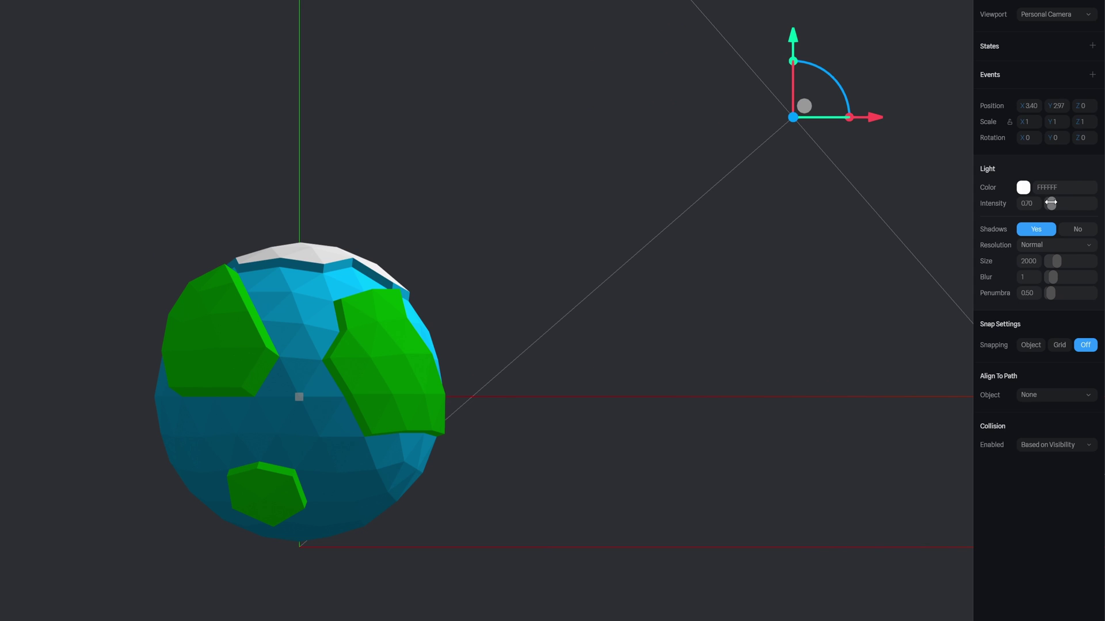
Set the Directional Light's intensity to about 1.21 and adjust the intensity of the scene's ambient light.
{"action": "left_click_drag", "start_coordinate": [1051, 203], "coordinate": [1053, 198]}
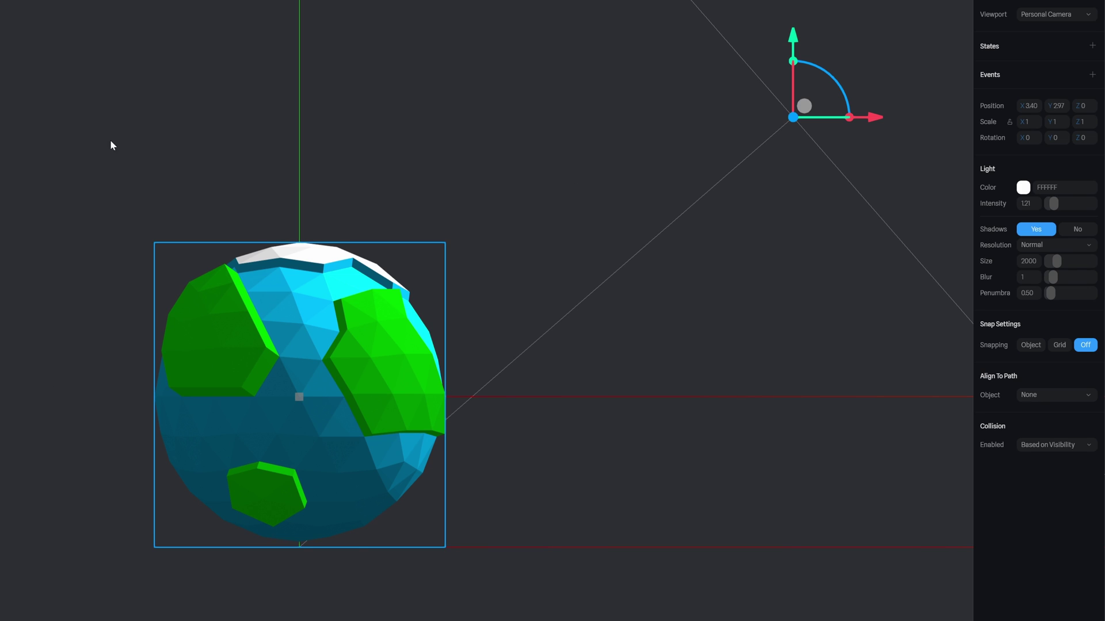
{"action": "left_click", "coordinate": [40, 119]}
{"action": "key", "text": "Escape"}
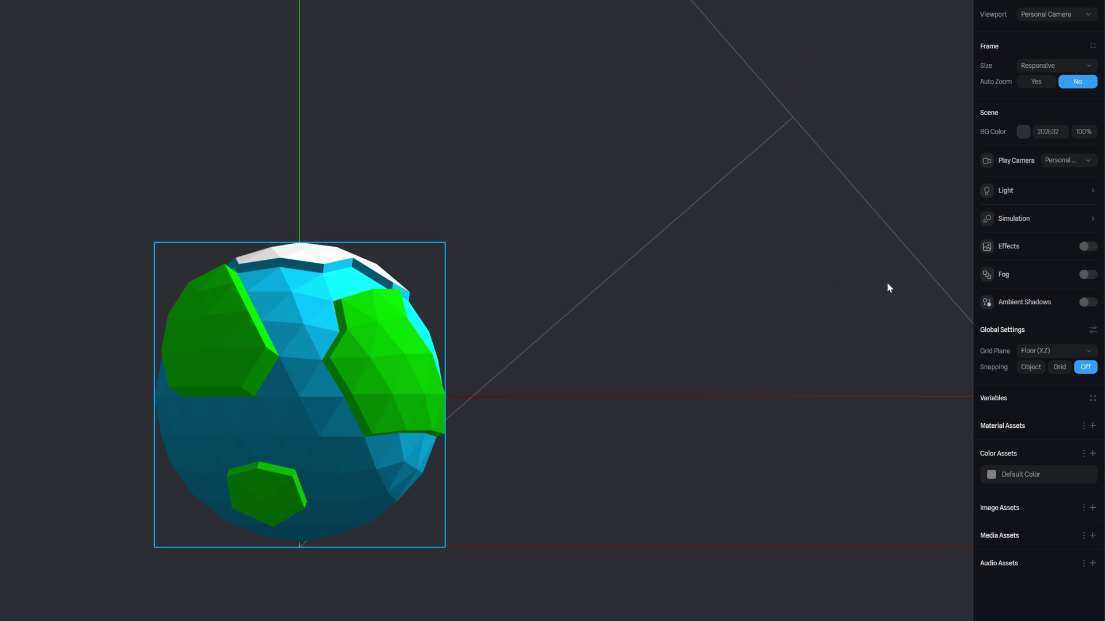
{"action": "left_click", "coordinate": [1012, 193]}
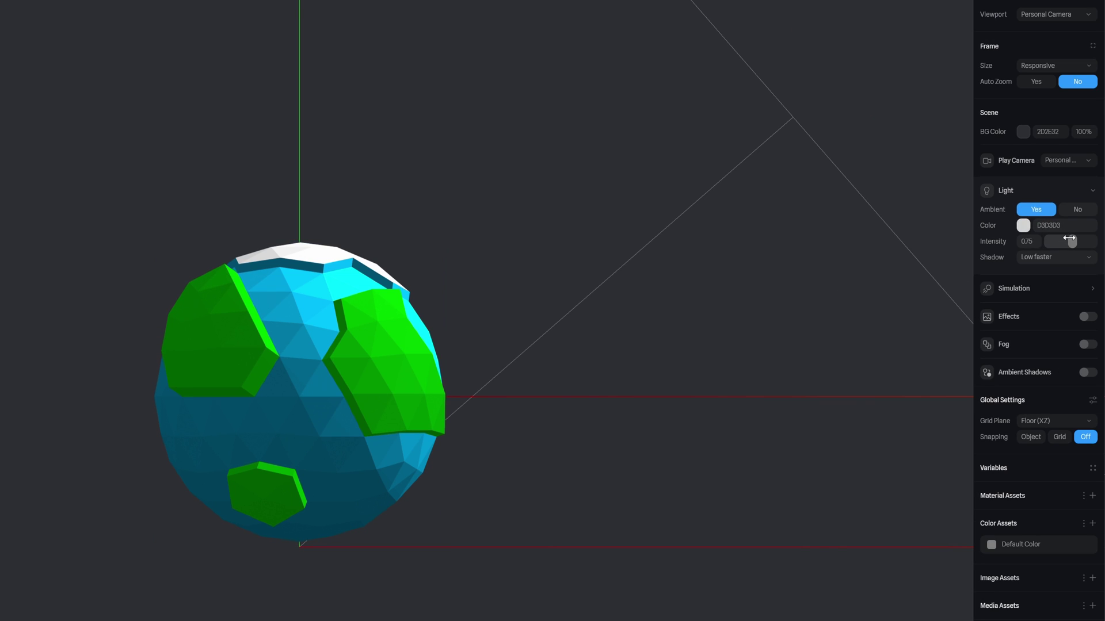
{"action": "left_click_drag", "start_coordinate": [1069, 238], "coordinate": [1069, 238]}
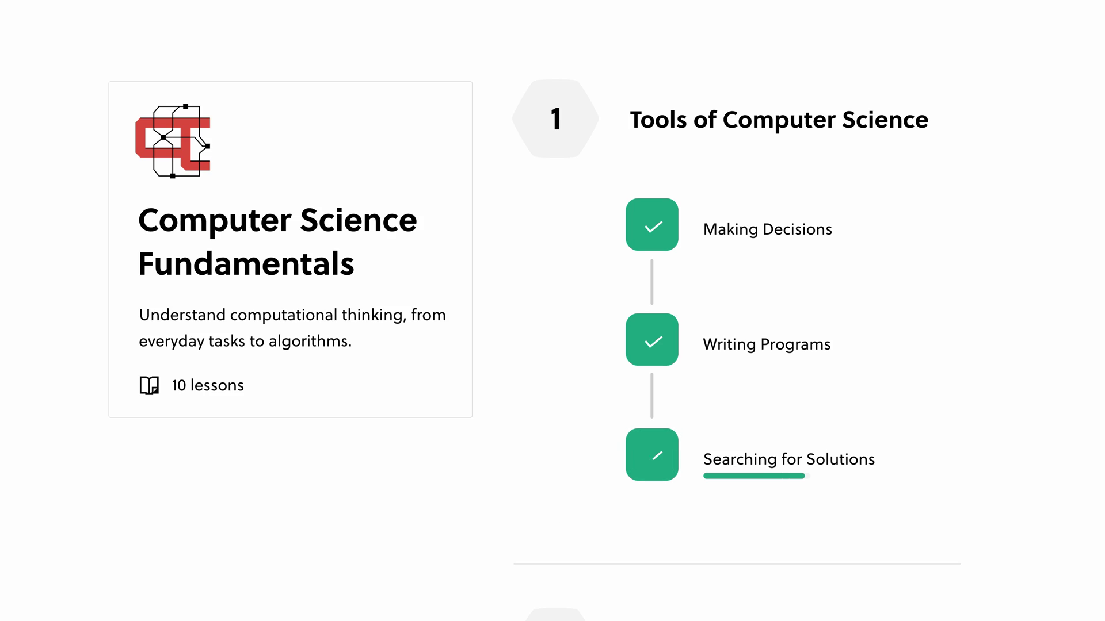
{"action": "scroll", "coordinate": [718, 348], "scroll_direction": "down", "scroll_amount": 9}
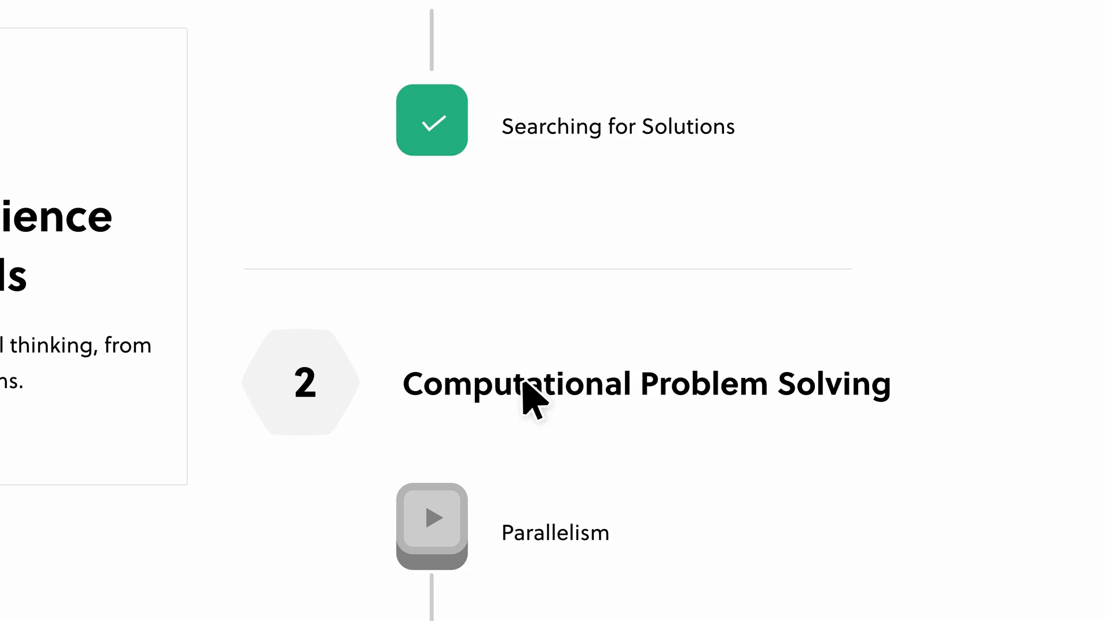
{"action": "left_click", "coordinate": [444, 227]}
{"action": "mouse_move", "coordinate": [492, 316]}
{"action": "left_mouse_down"}
{"action": "mouse_move", "coordinate": [525, 332]}
{"action": "mouse_move", "coordinate": [676, 519]}
{"action": "mouse_move", "coordinate": [475, 467]}
{"action": "left_mouse_up"}
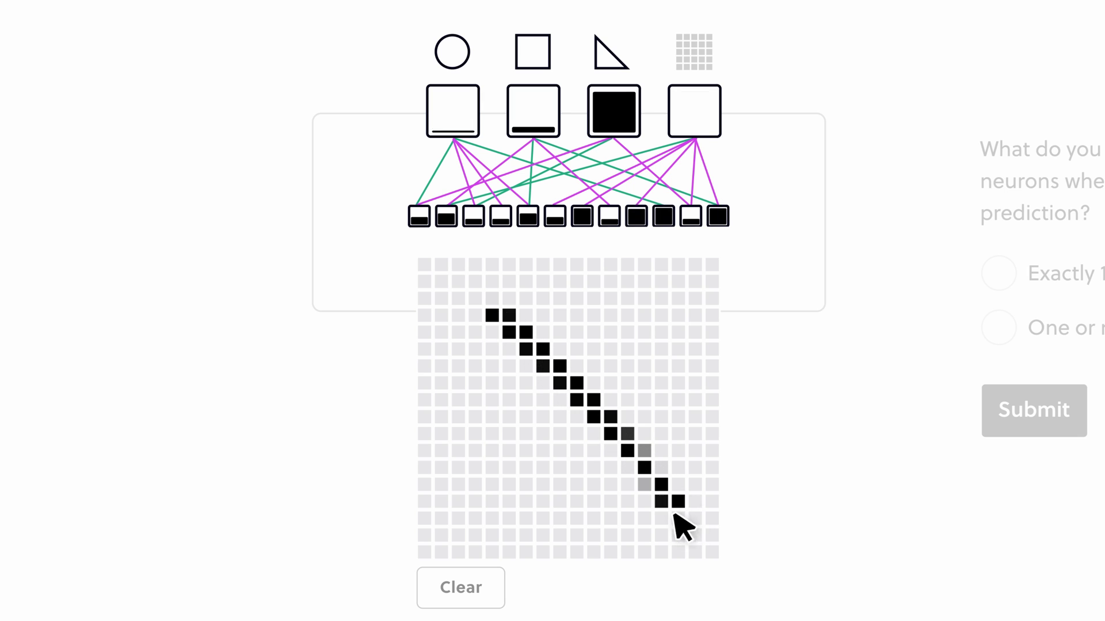
{"action": "left_click_drag", "start_coordinate": [481, 393], "coordinate": [476, 315]}
{"action": "left_click", "coordinate": [998, 328]}
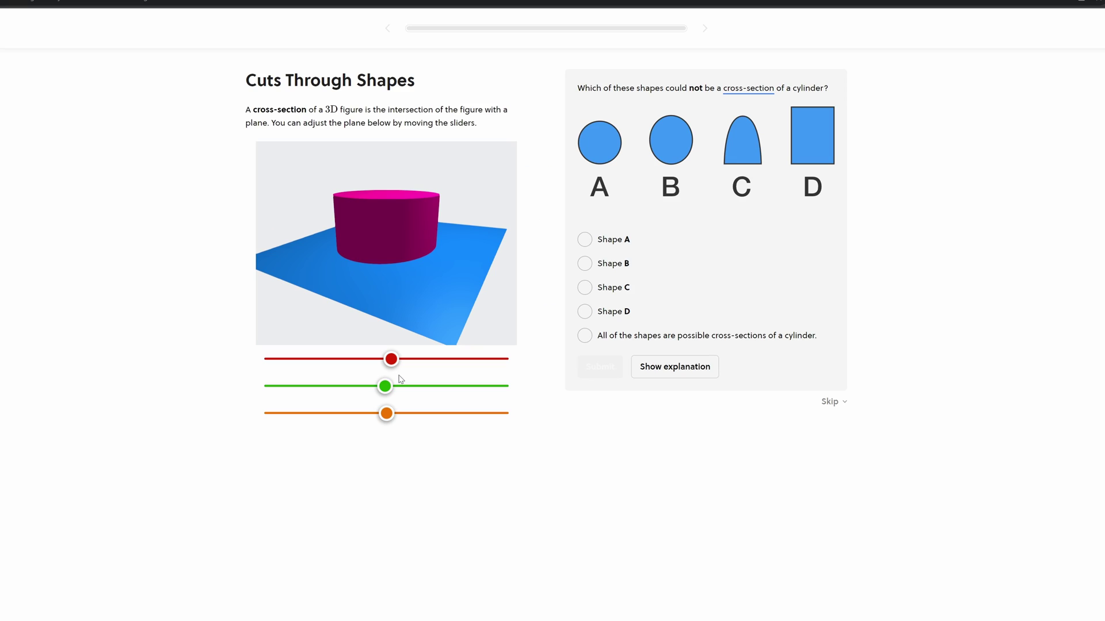
{"action": "left_click_drag", "start_coordinate": [387, 388], "coordinate": [384, 361]}
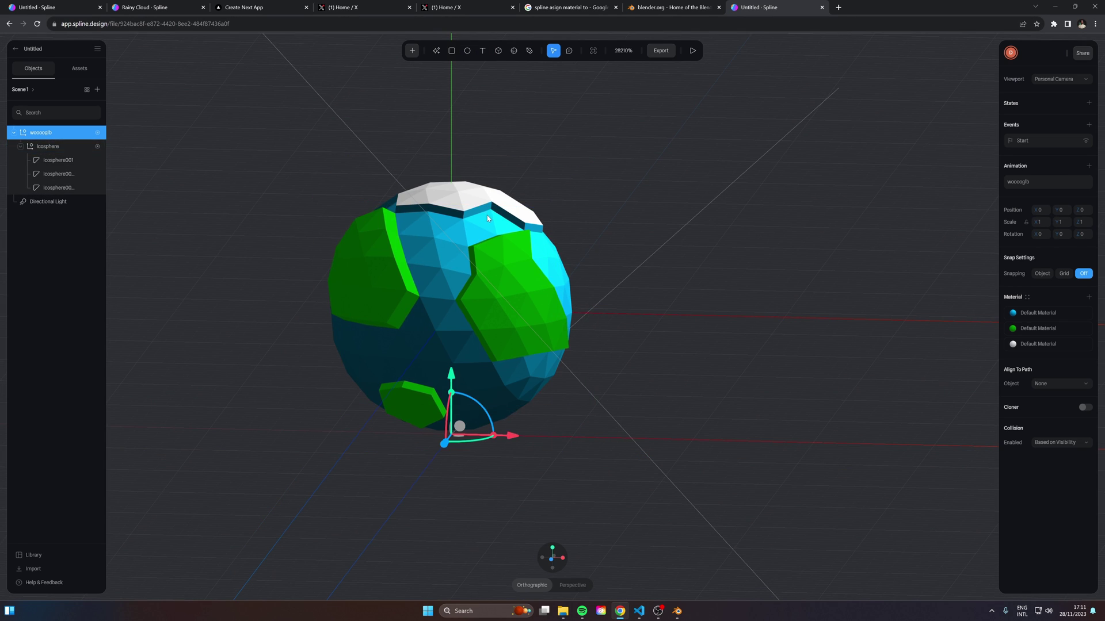
Switch to Blender and add a plane mesh at the centre of the planet.
{"action": "left_click", "coordinate": [677, 611]}
{"action": "middle_click_drag", "start_coordinate": [426, 395], "coordinate": [516, 381]}
{"action": "right_click", "coordinate": [520, 375]}
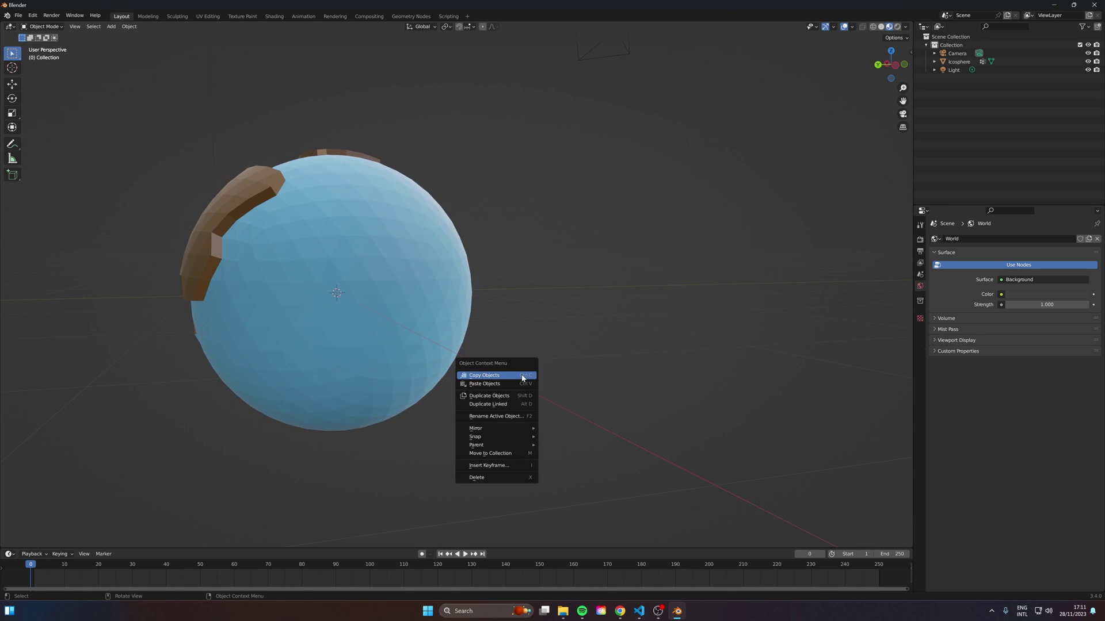
{"action": "key", "text": "shift+a"}
{"action": "mouse_move", "coordinate": [597, 325]}
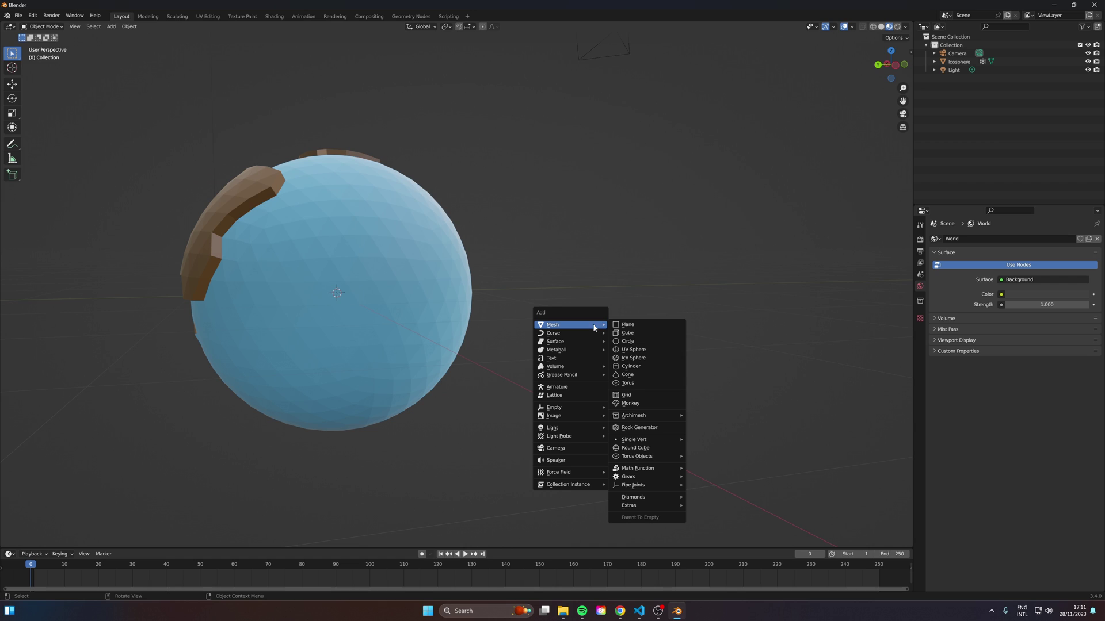
{"action": "left_click", "coordinate": [629, 325]}
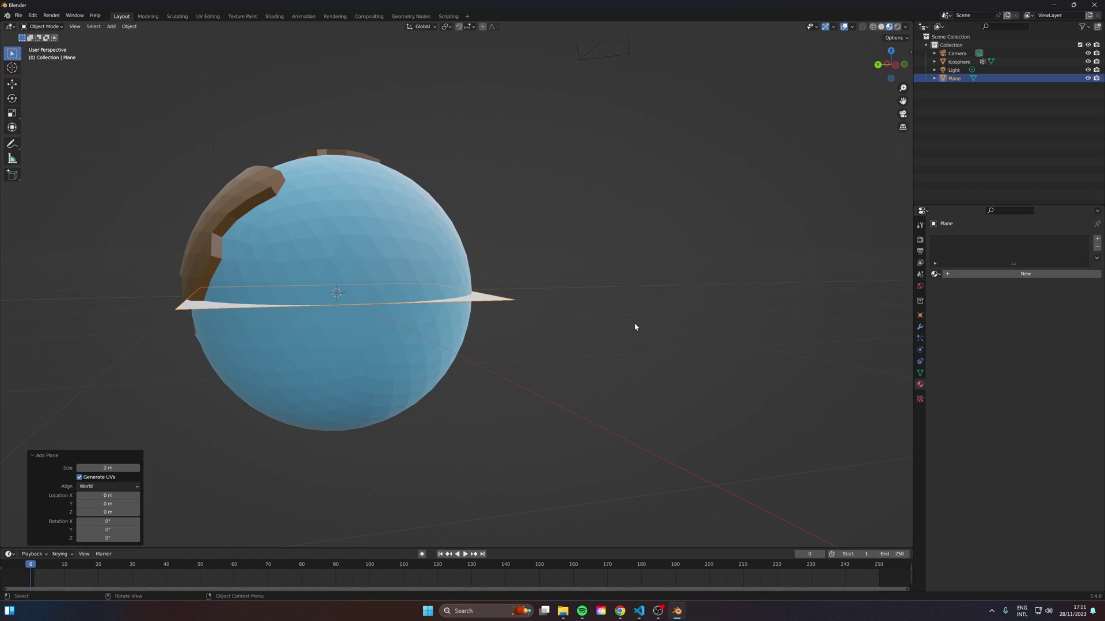
In top view, move the plane about -2.88 m along X, beside the planet, and scale it down to about 0.044.
{"action": "key", "text": "grave"}
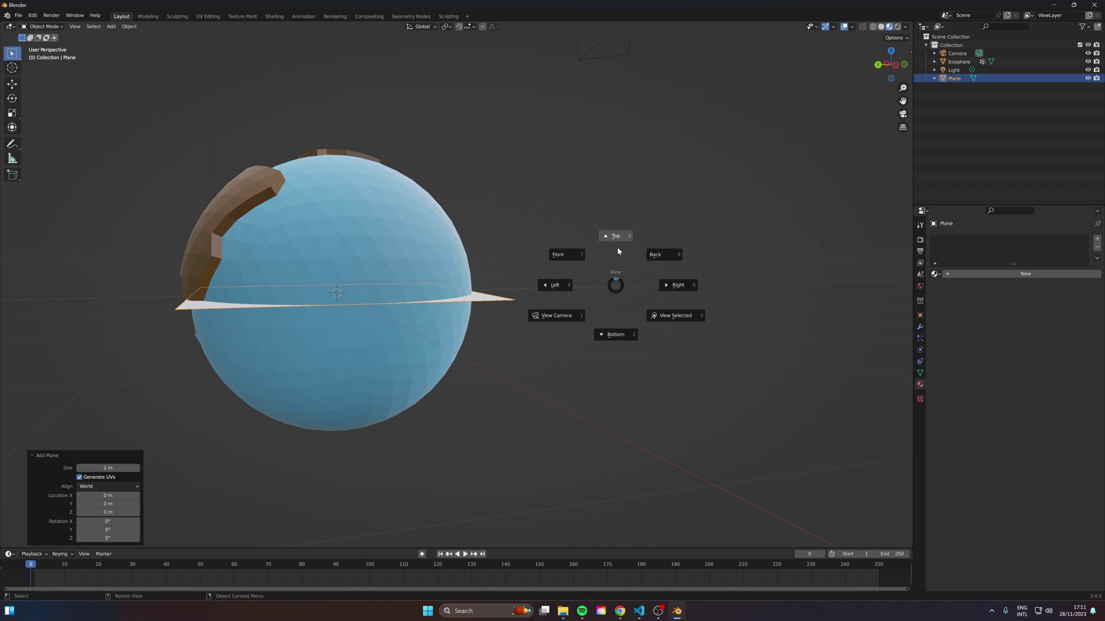
{"action": "left_click", "coordinate": [620, 238]}
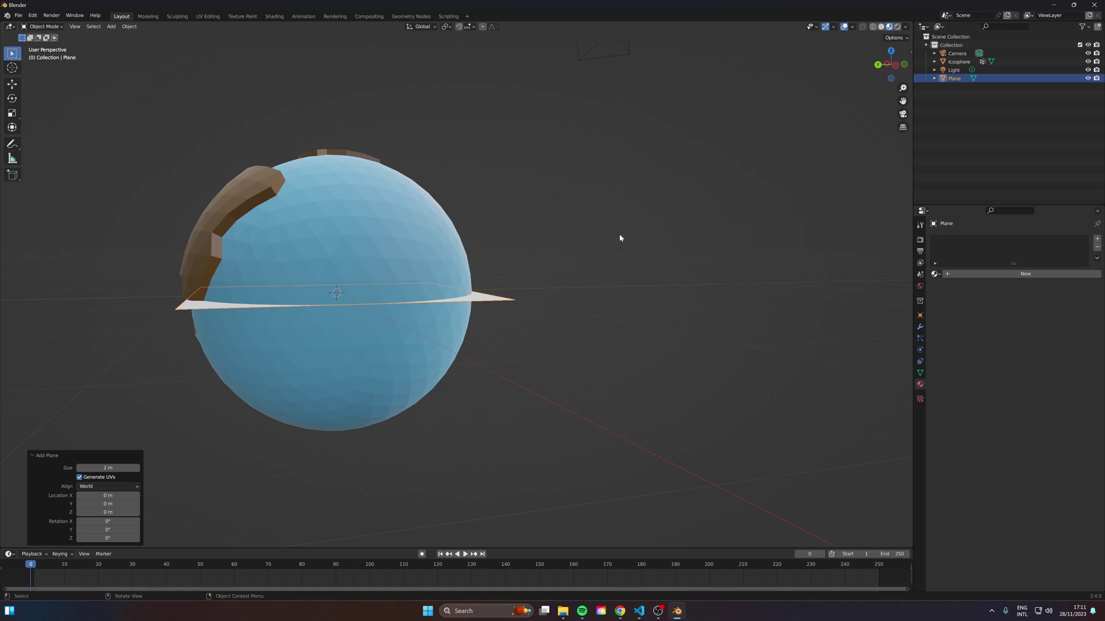
{"action": "key", "text": "KP_Decimal"}
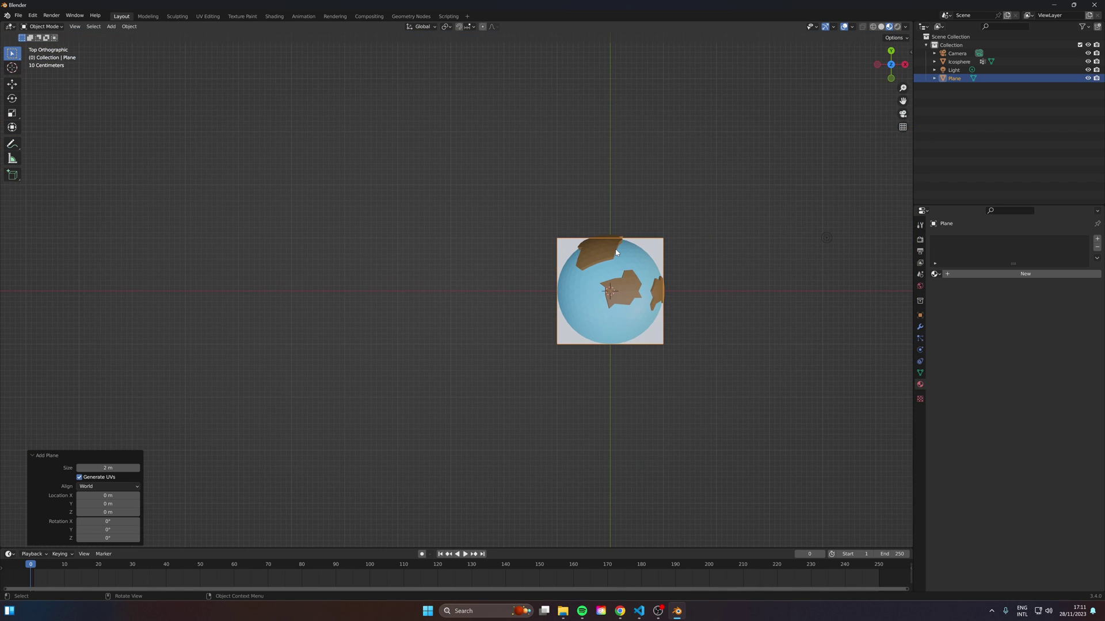
{"action": "key", "text": "g"}
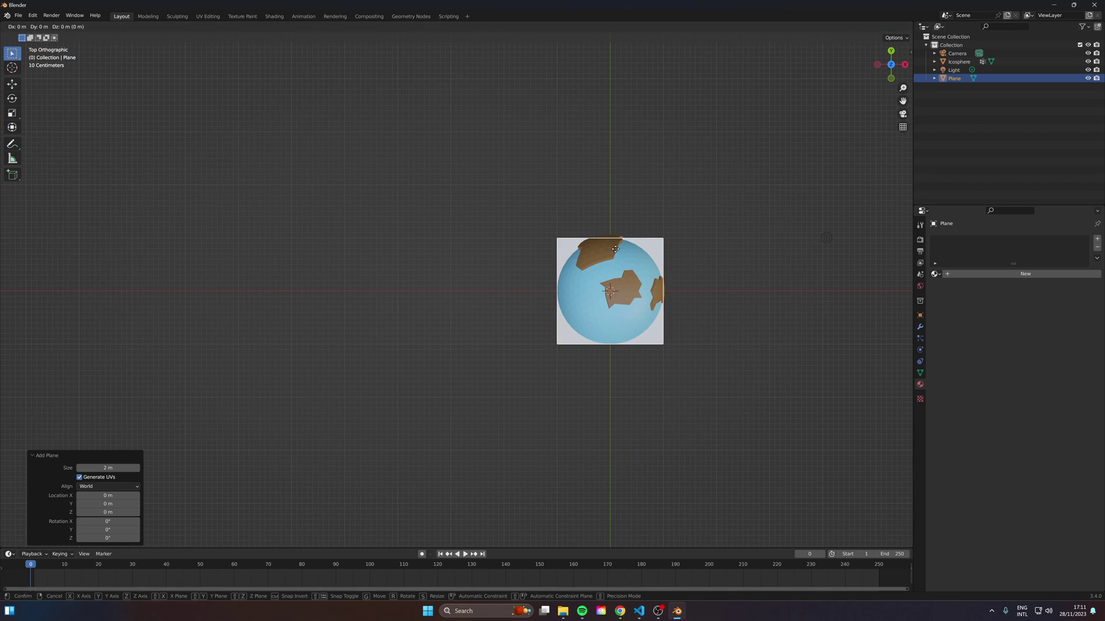
{"action": "left_click", "coordinate": [462, 252]}
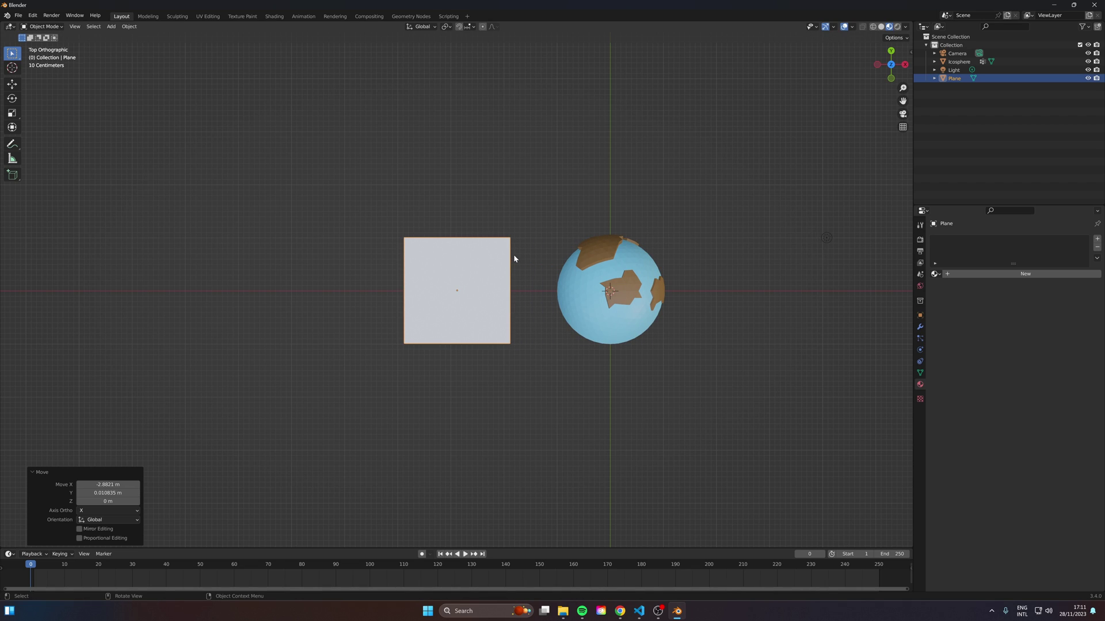
{"action": "key", "text": "s"}
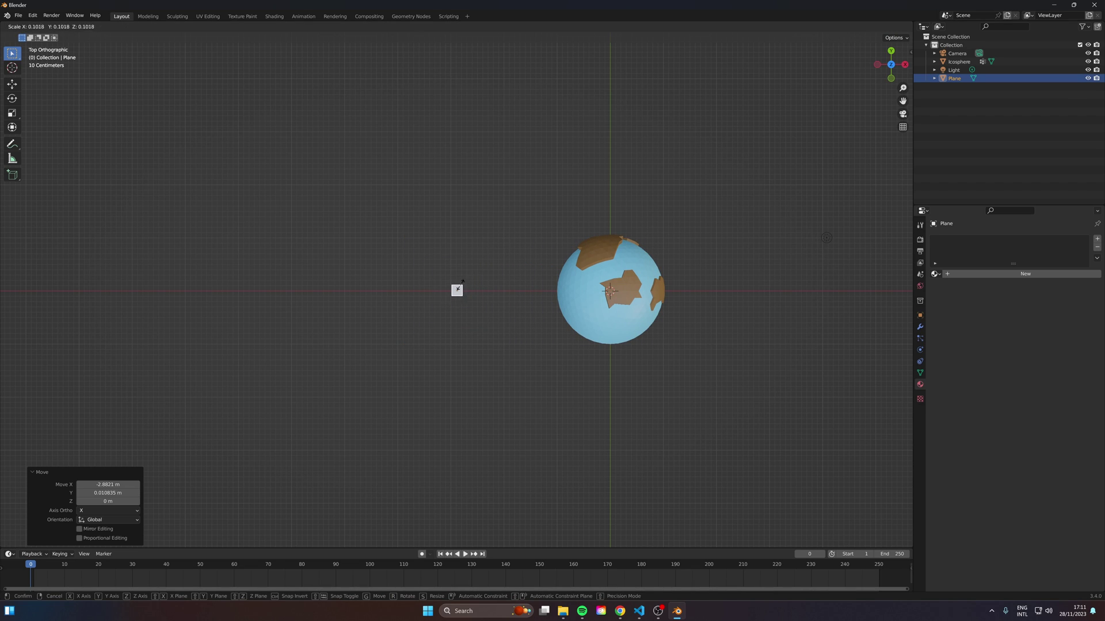
{"action": "left_click", "coordinate": [463, 293]}
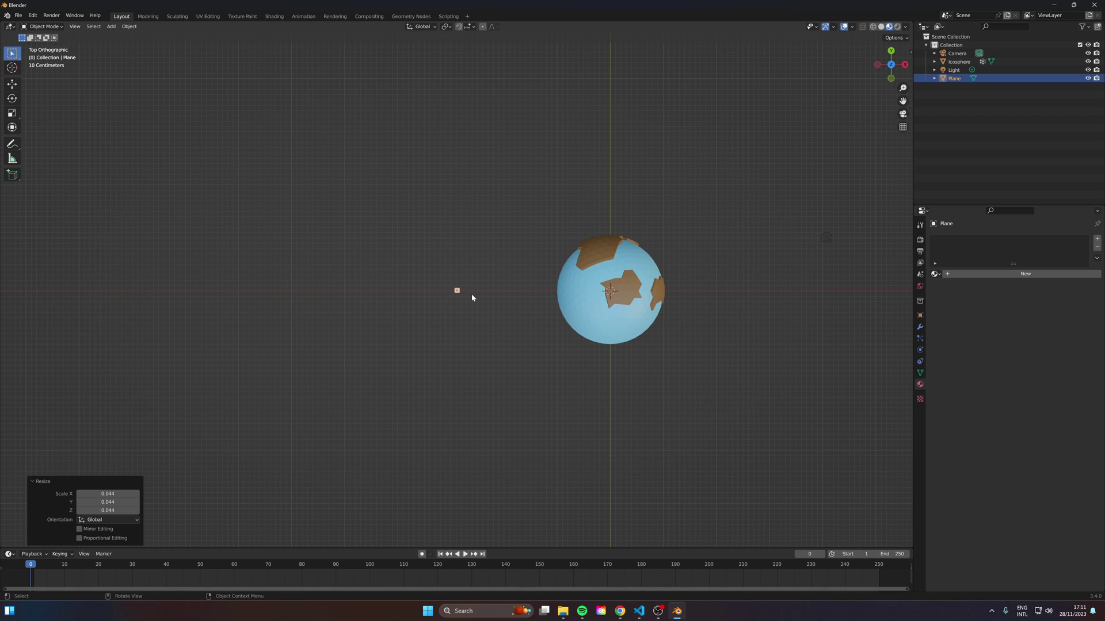
Extrude the small plane's face upward by about 0.44 m to form the tree trunk.
{"action": "key", "text": "KP_Decimal"}
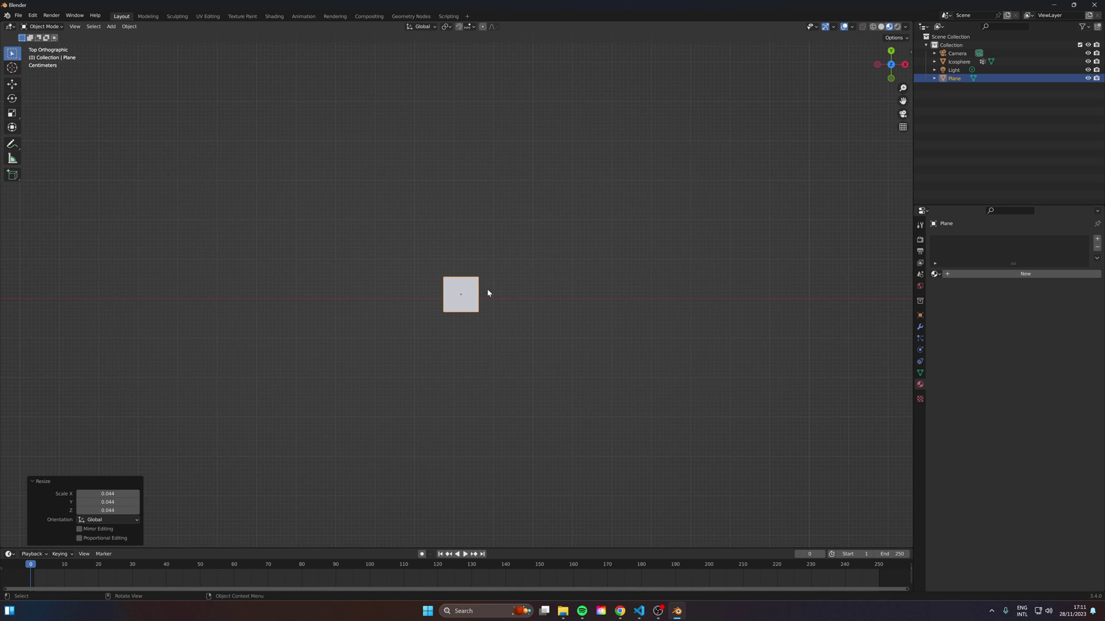
{"action": "middle_click_drag", "start_coordinate": [487, 289], "coordinate": [543, 179]}
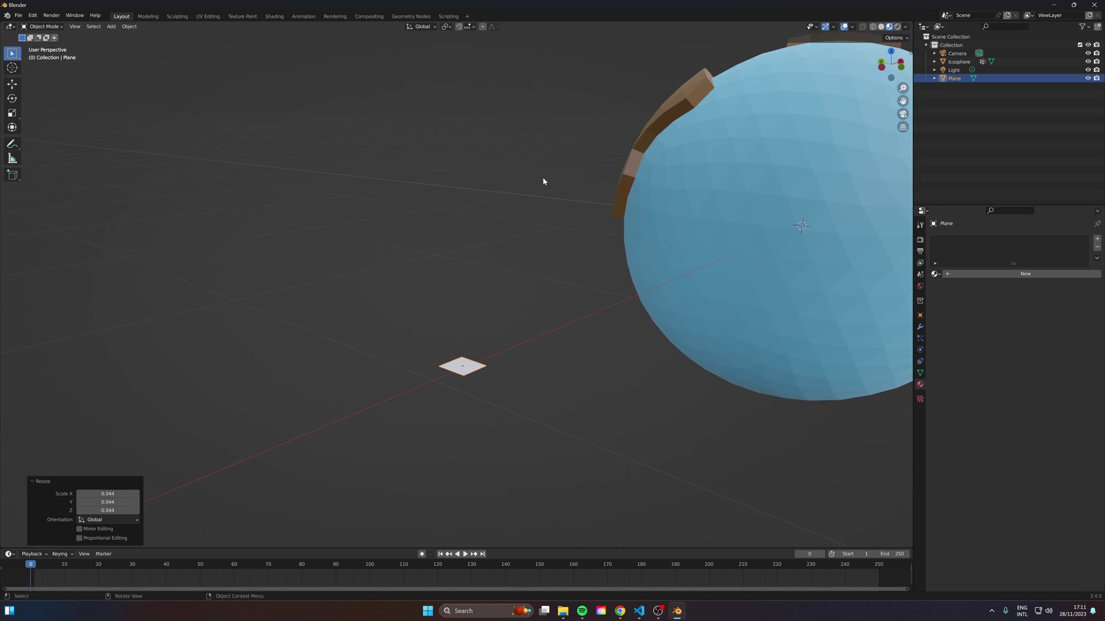
{"action": "key", "text": "Tab"}
{"action": "key", "text": "e"}
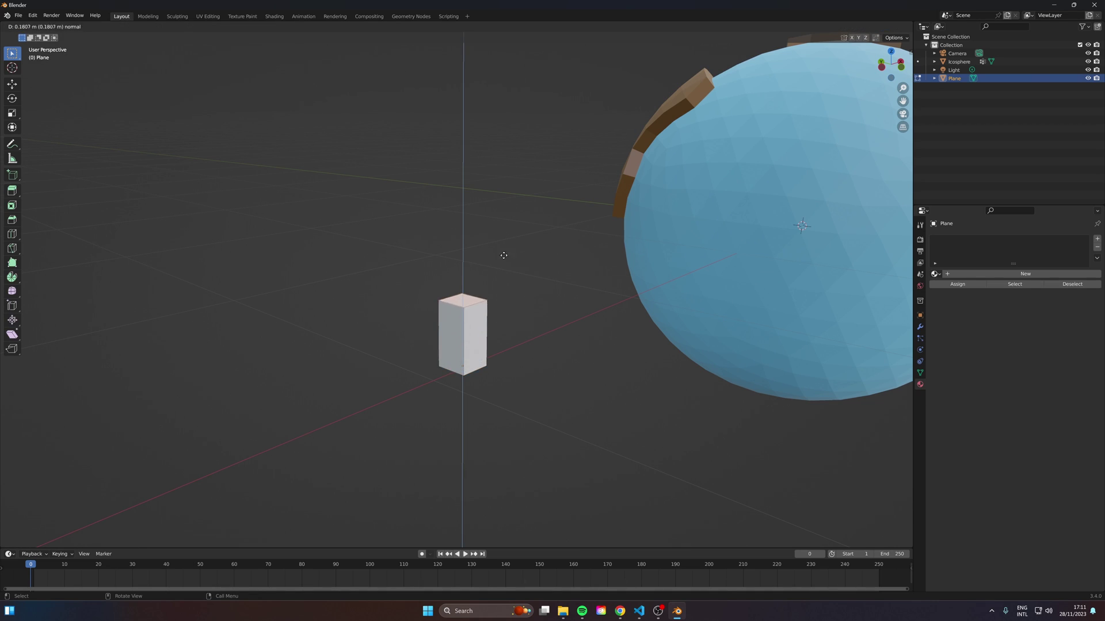
{"action": "left_click", "coordinate": [518, 162]}
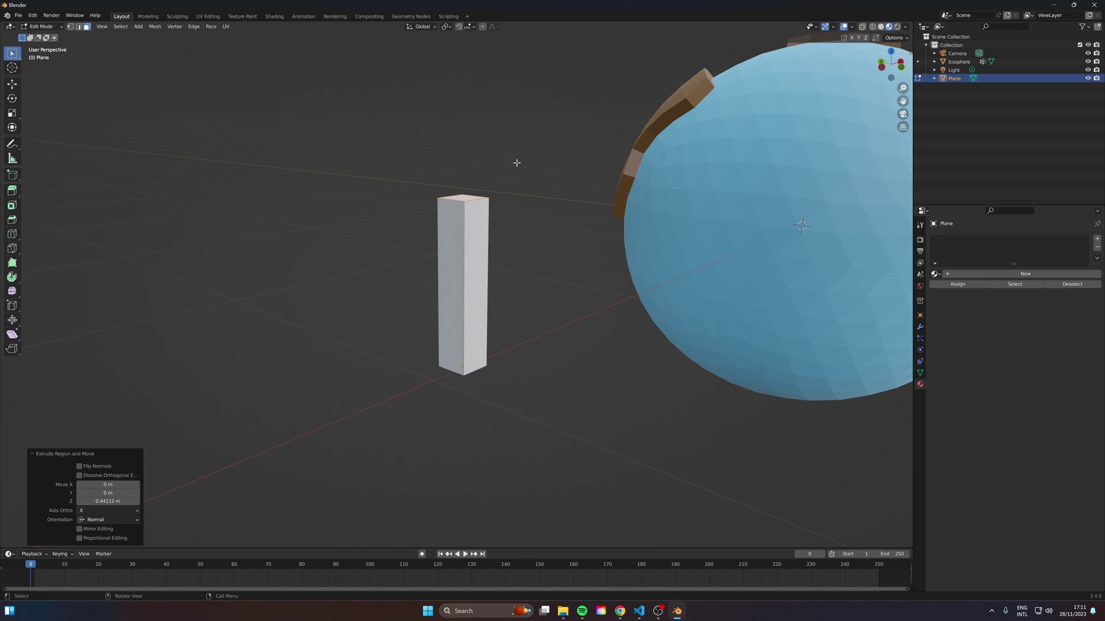
Extrude the trunk's upper face by about 0.48 m and scale it up about 5.94 times to form the crown.
{"action": "scroll", "coordinate": [514, 183], "scroll_direction": "down", "scroll_amount": 2}
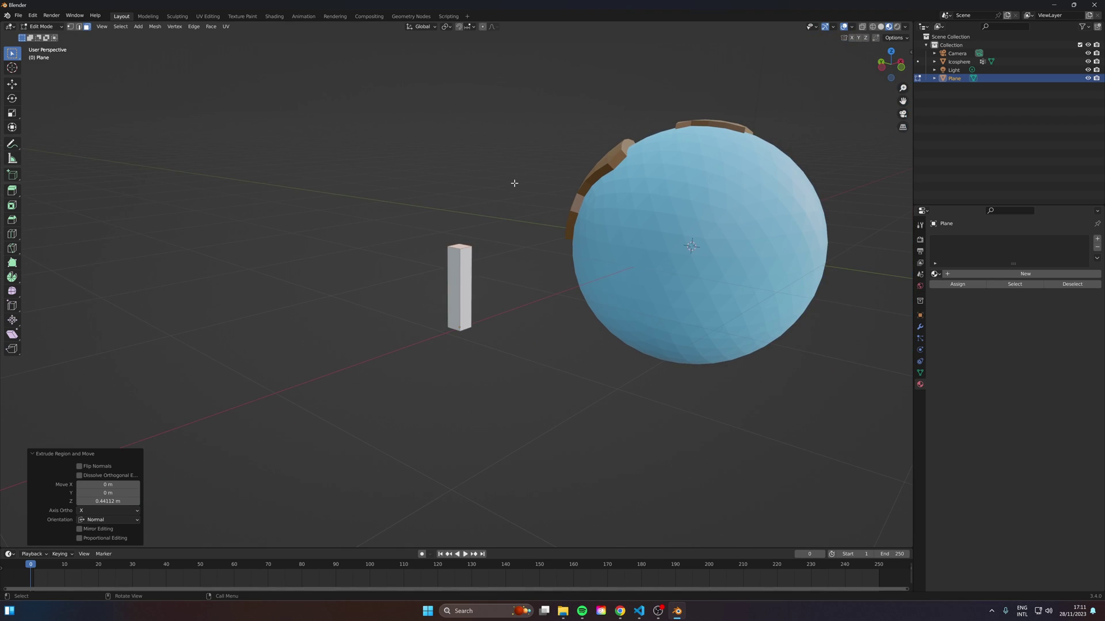
{"action": "key", "text": "e"}
{"action": "left_click", "coordinate": [522, 88]}
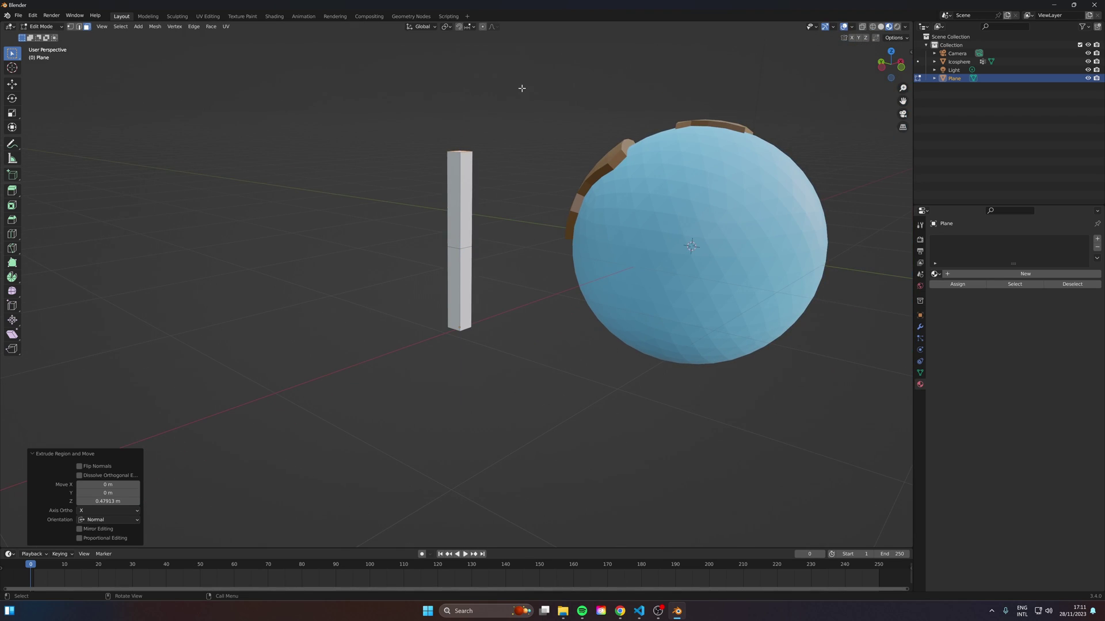
{"action": "key", "text": "s"}
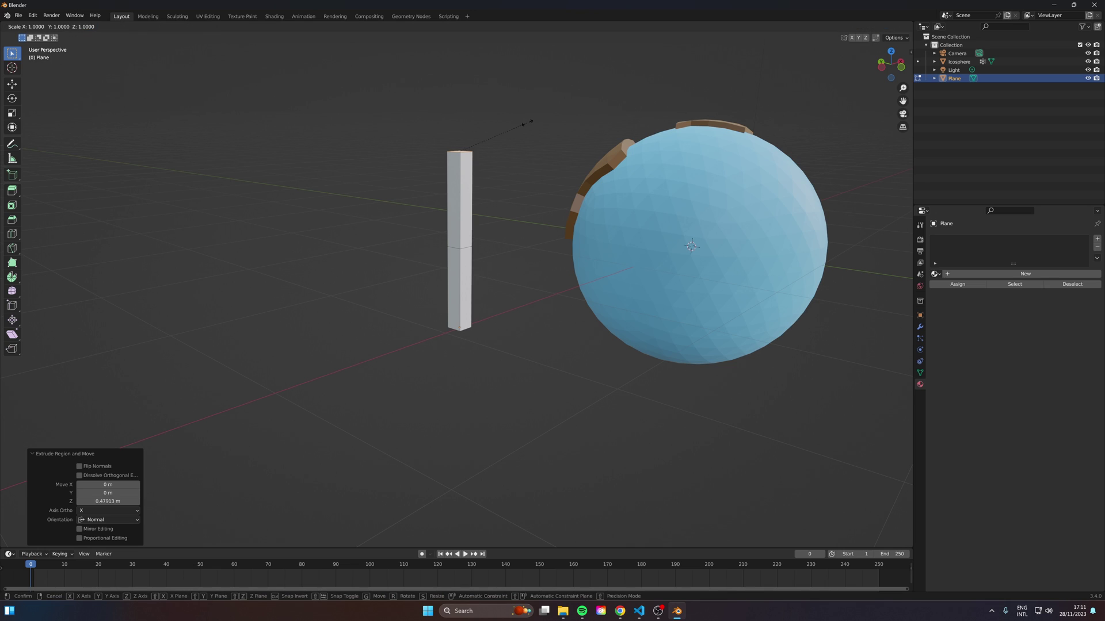
{"action": "left_click", "coordinate": [893, 154]}
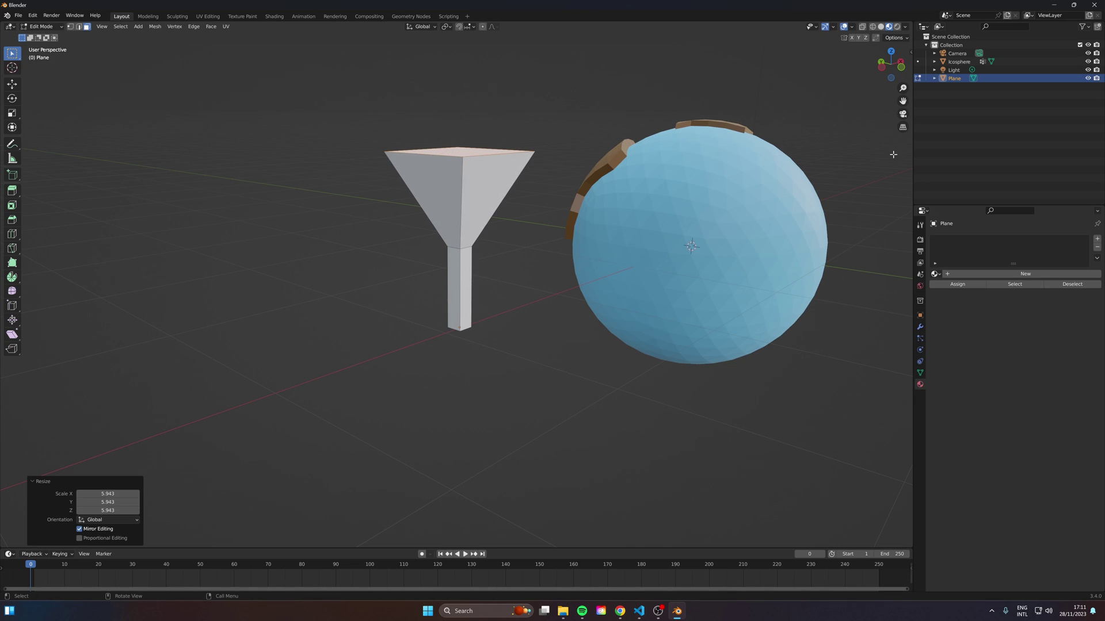
Bevel the edges of the crown's widened upper face.
{"action": "key", "text": "ctrl+b"}
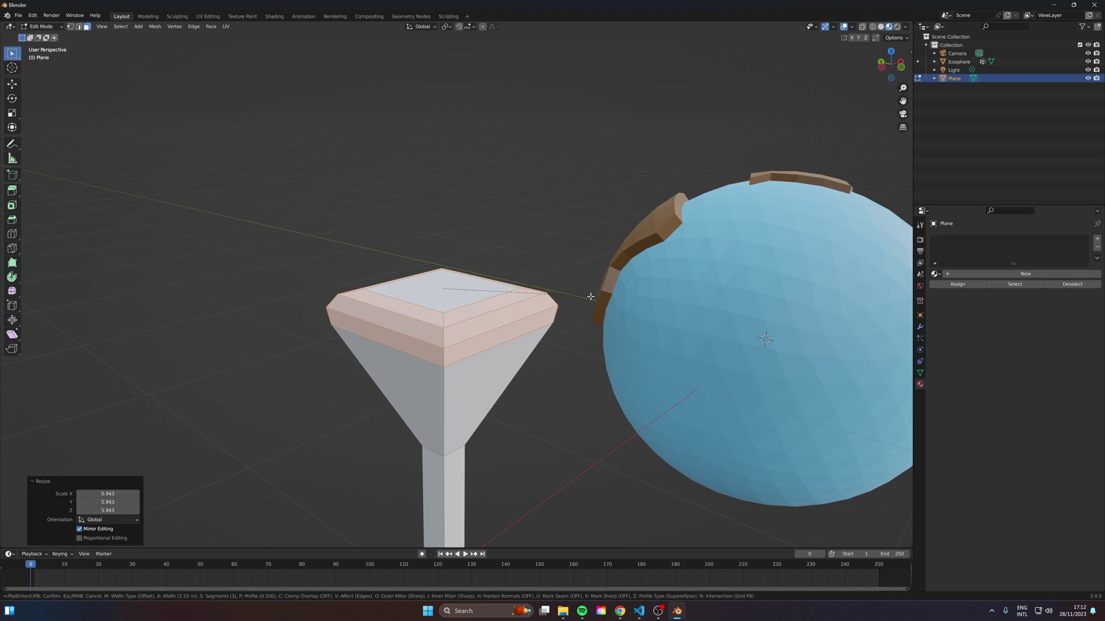
{"action": "scroll", "coordinate": [596, 292], "scroll_direction": "up", "scroll_amount": 1}
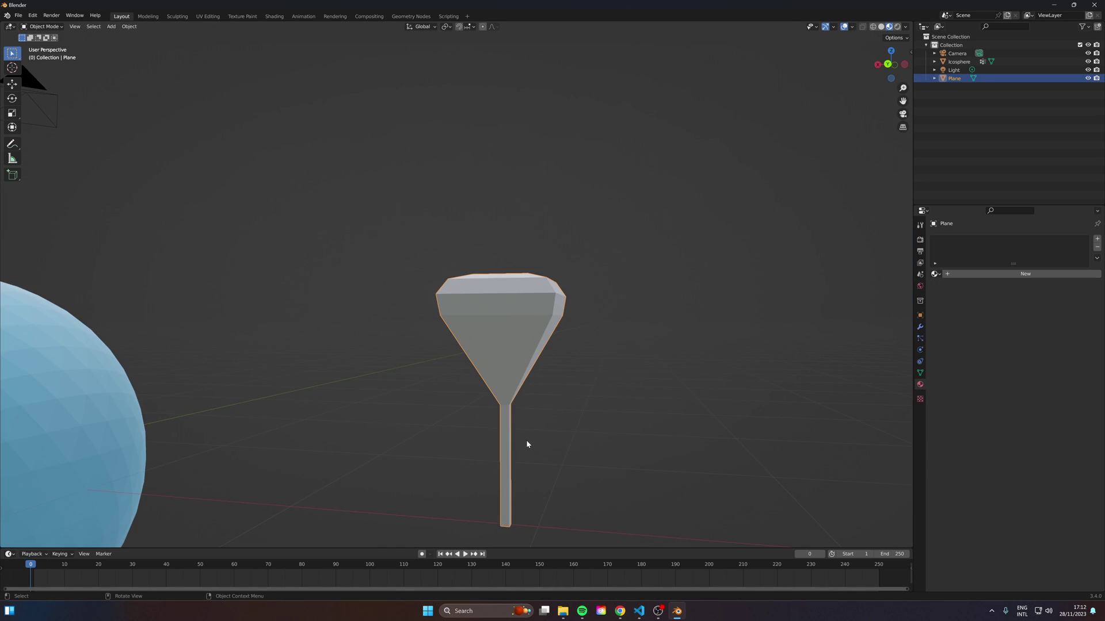
{"action": "key", "text": "Tab"}
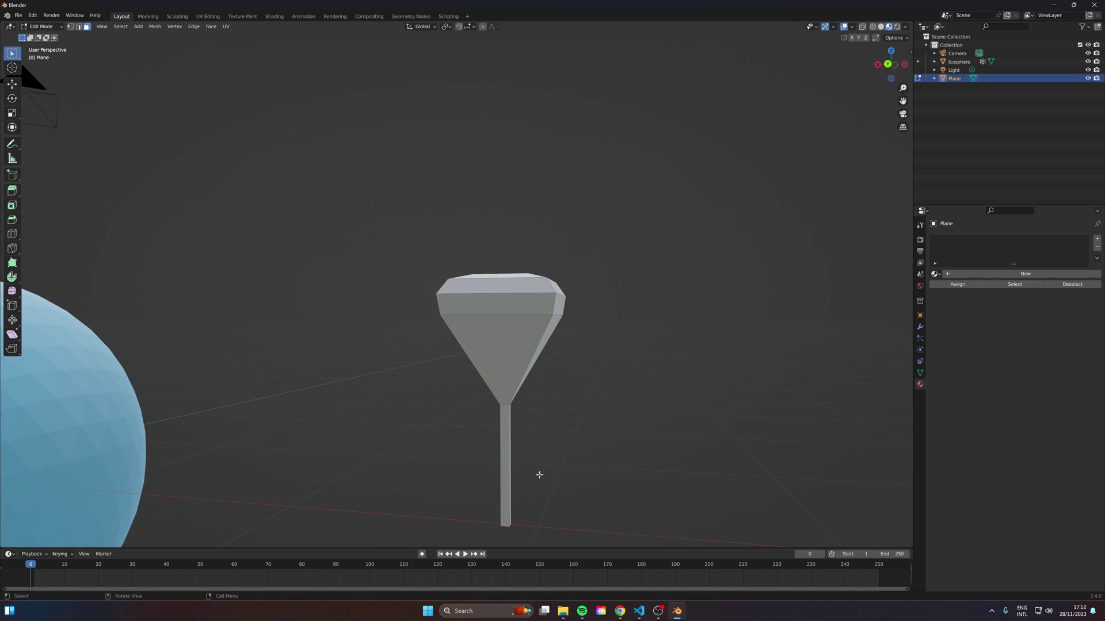
Select the faces of the tree's trunk and create a new material on the tree.
{"action": "middle_click_drag", "start_coordinate": [539, 475], "coordinate": [338, 397], "text": "shift"}
{"action": "scroll", "coordinate": [439, 420], "scroll_direction": "up", "scroll_amount": 1}
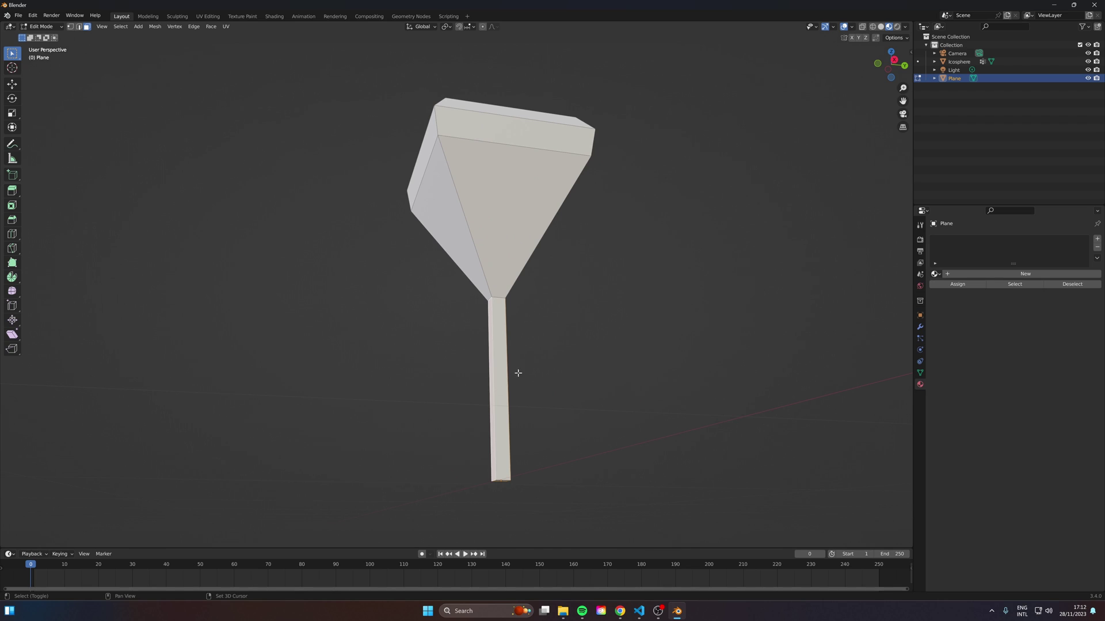
{"action": "left_click", "coordinate": [499, 387], "text": "shift"}
{"action": "middle_click_drag", "start_coordinate": [500, 397], "coordinate": [752, 328]}
{"action": "left_click", "coordinate": [507, 325], "text": "shift"}
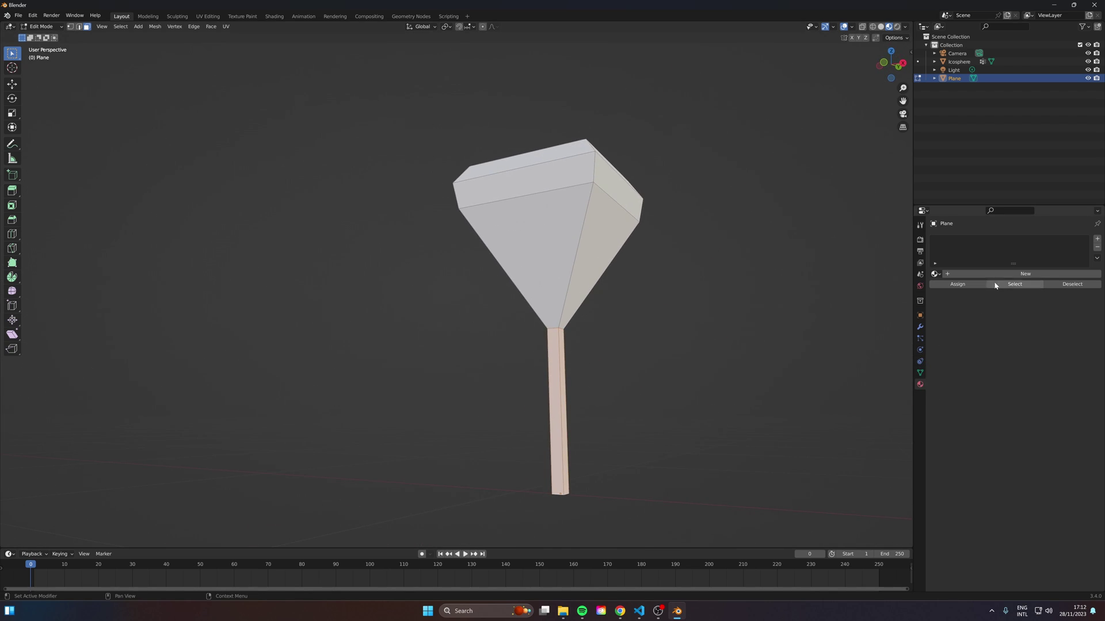
{"action": "left_click", "coordinate": [1011, 274]}
Set the new material's base color to a dark reddish brown.
{"action": "left_click", "coordinate": [1028, 372]}
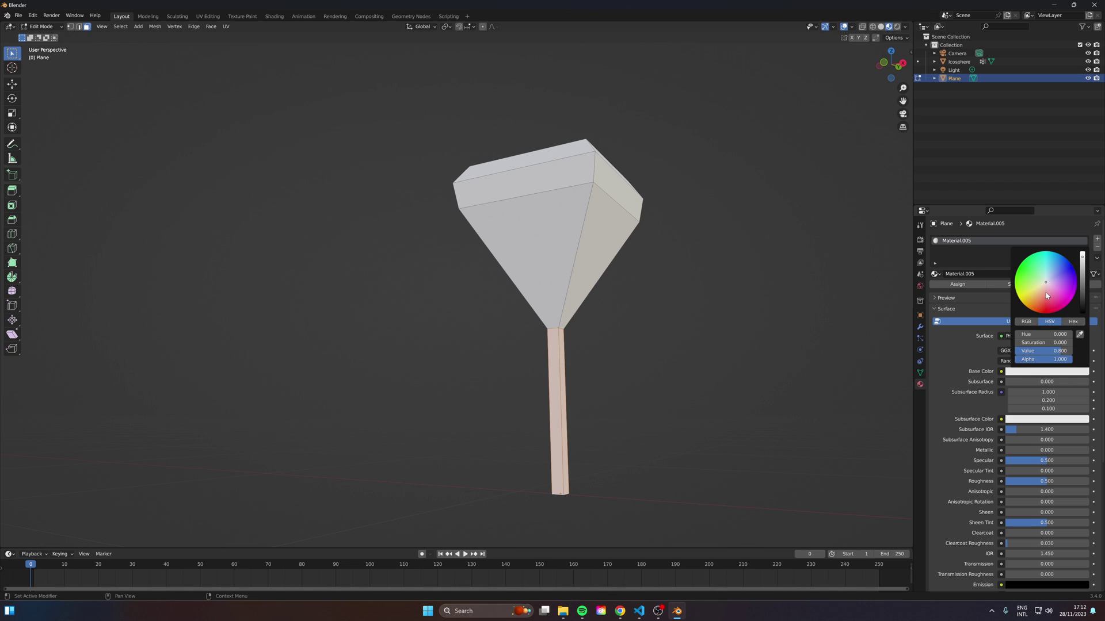
{"action": "left_click_drag", "start_coordinate": [1047, 295], "coordinate": [1035, 304]}
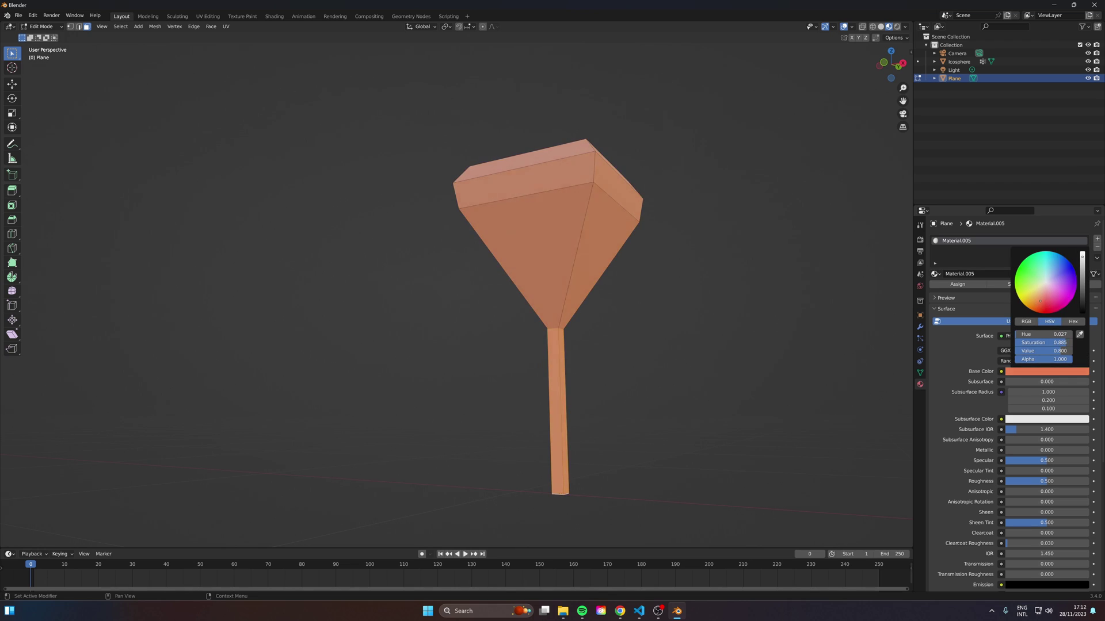
{"action": "left_click", "coordinate": [1034, 372]}
{"action": "mouse_move", "coordinate": [1082, 266]}
{"action": "left_mouse_down"}
{"action": "mouse_move", "coordinate": [1083, 301]}
{"action": "mouse_move", "coordinate": [1082, 288]}
{"action": "left_mouse_up"}
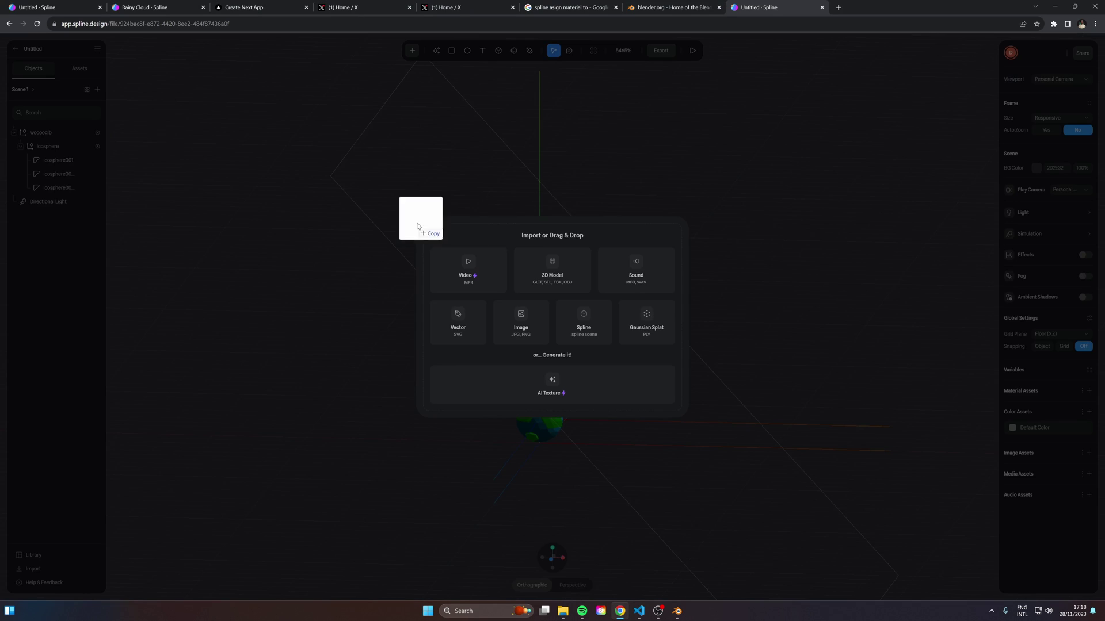
Import the exported "three new" tree model into the Spline scene and delete the Icosphere inside its group.
{"action": "left_click_drag", "start_coordinate": [426, 227], "coordinate": [701, 307]}
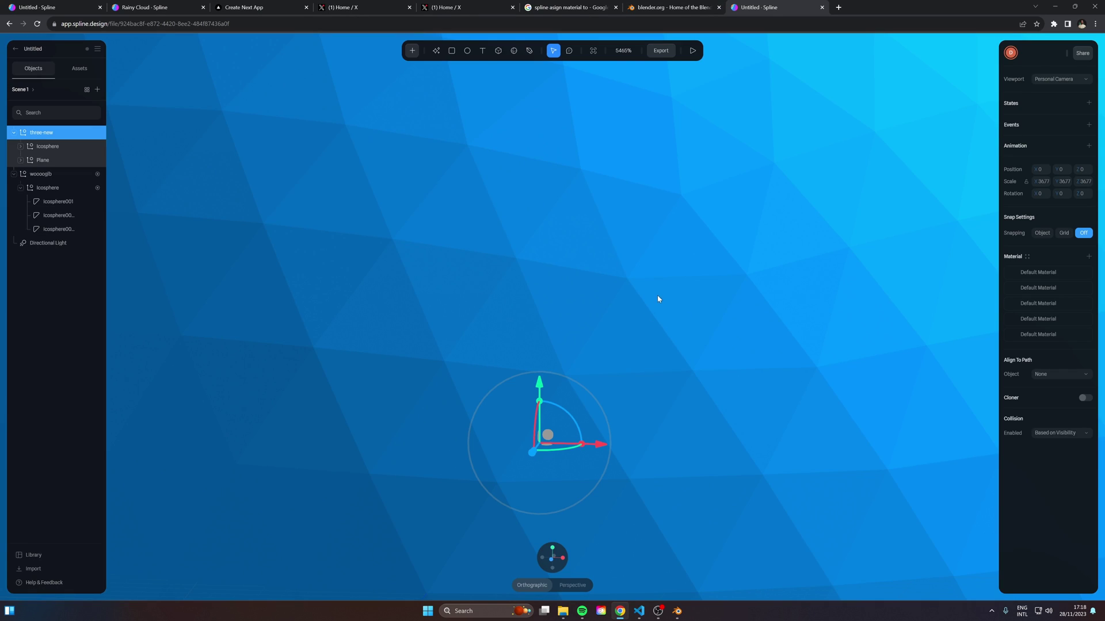
{"action": "scroll", "coordinate": [657, 301], "scroll_direction": "down", "scroll_amount": 10}
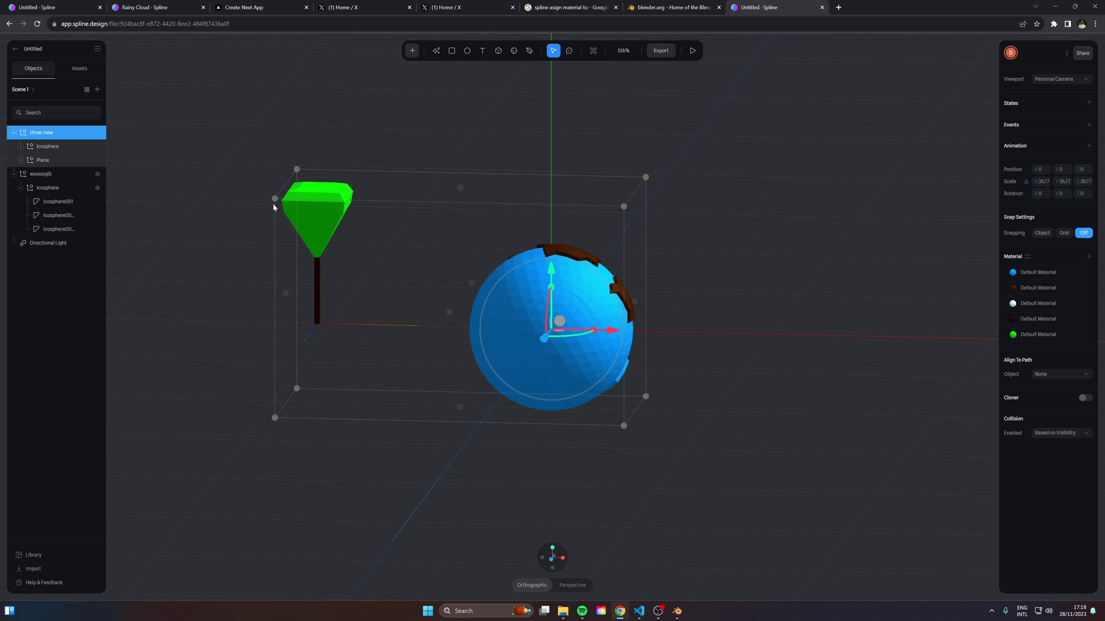
{"action": "left_click", "coordinate": [58, 148]}
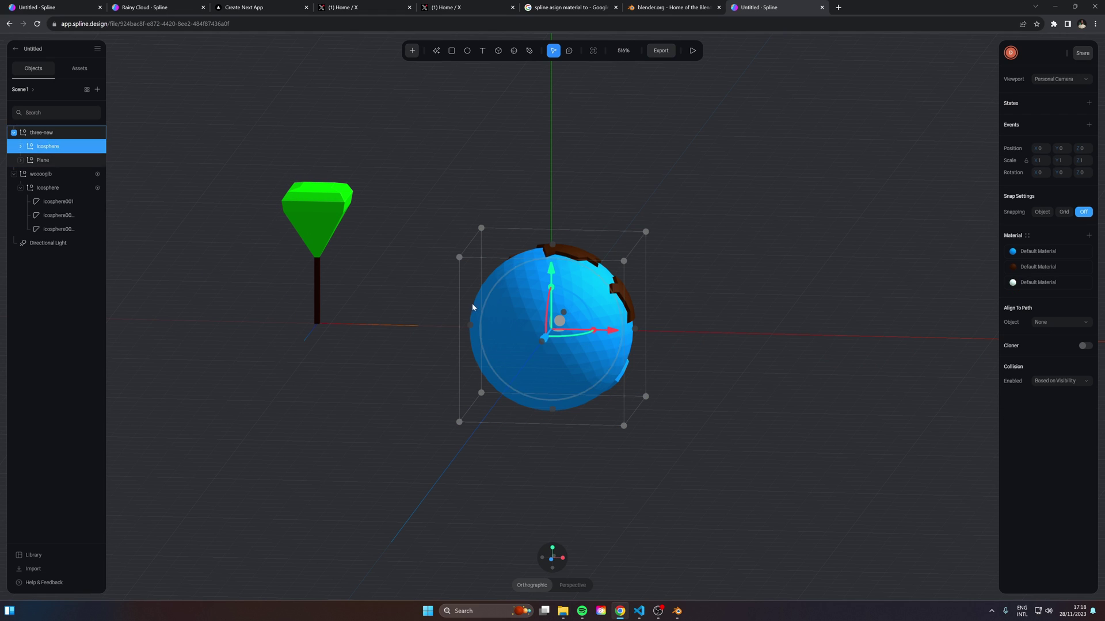
{"action": "key", "text": "Delete"}
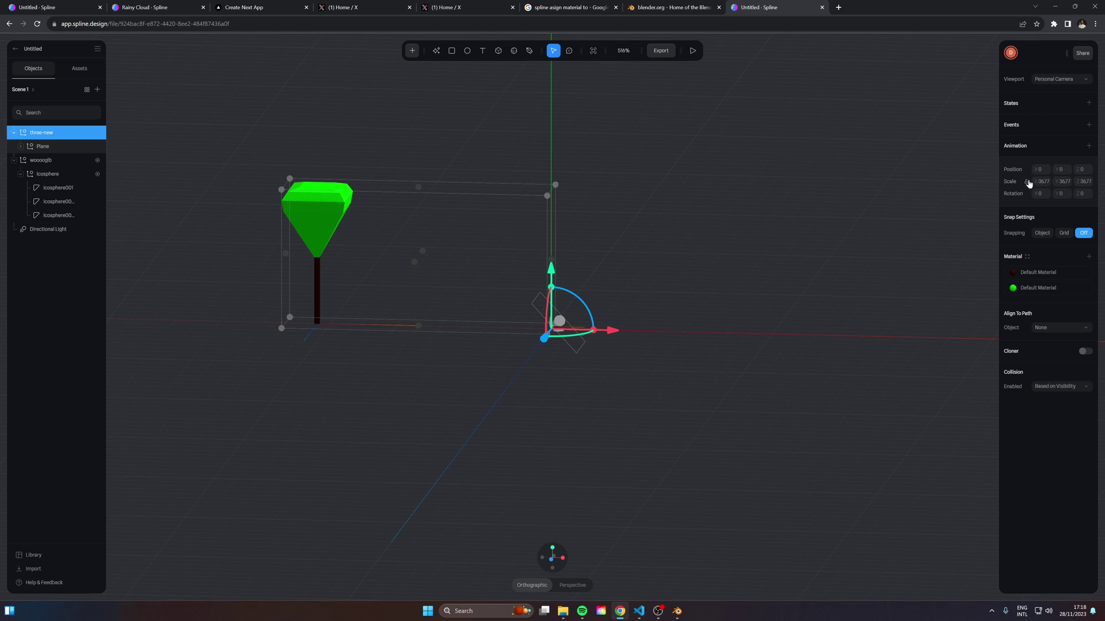
Scale the imported tree group down to 0.19 and recolor its trunk material brown using the Default Color asset.
{"action": "left_click_drag", "start_coordinate": [1037, 182], "coordinate": [316, 181]}
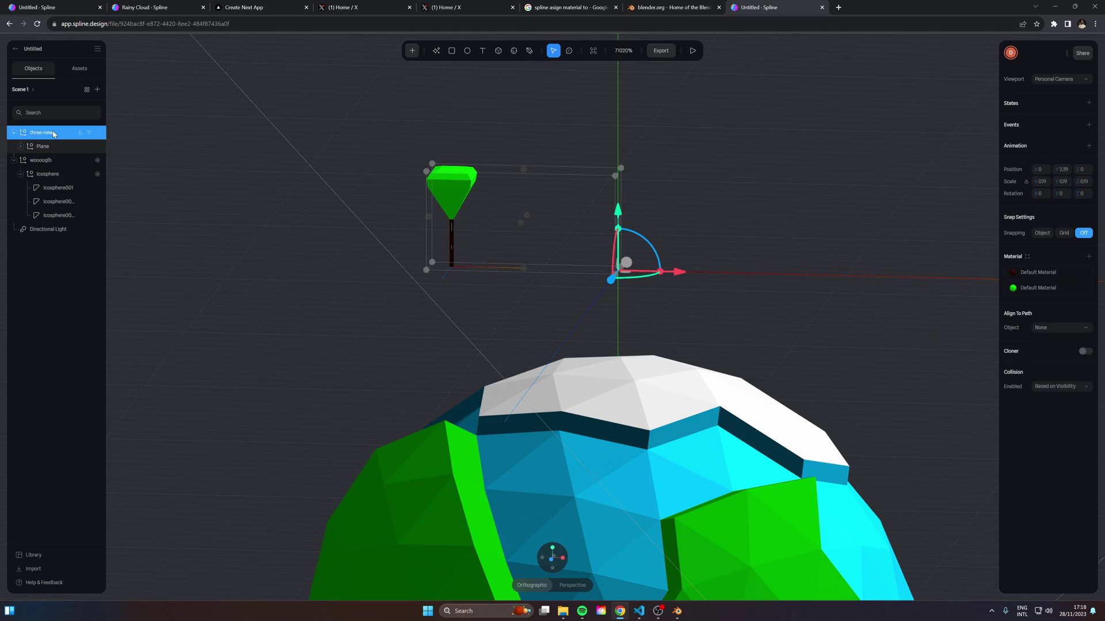
{"action": "left_click", "coordinate": [1013, 272]}
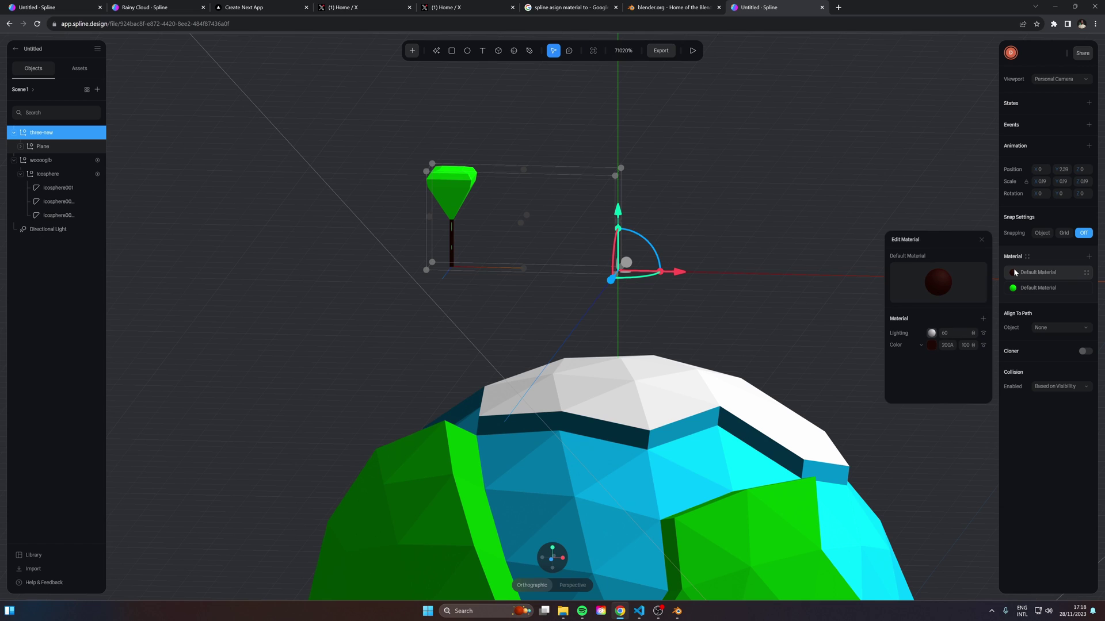
{"action": "left_click", "coordinate": [931, 344]}
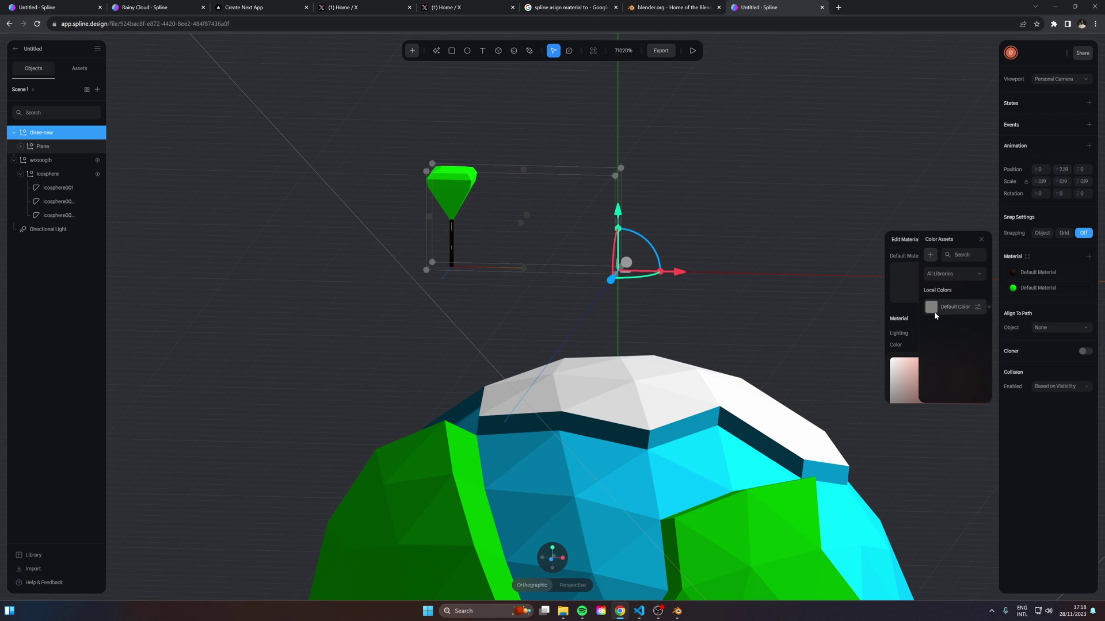
{"action": "double_click", "coordinate": [972, 306]}
{"action": "left_click", "coordinate": [977, 307]}
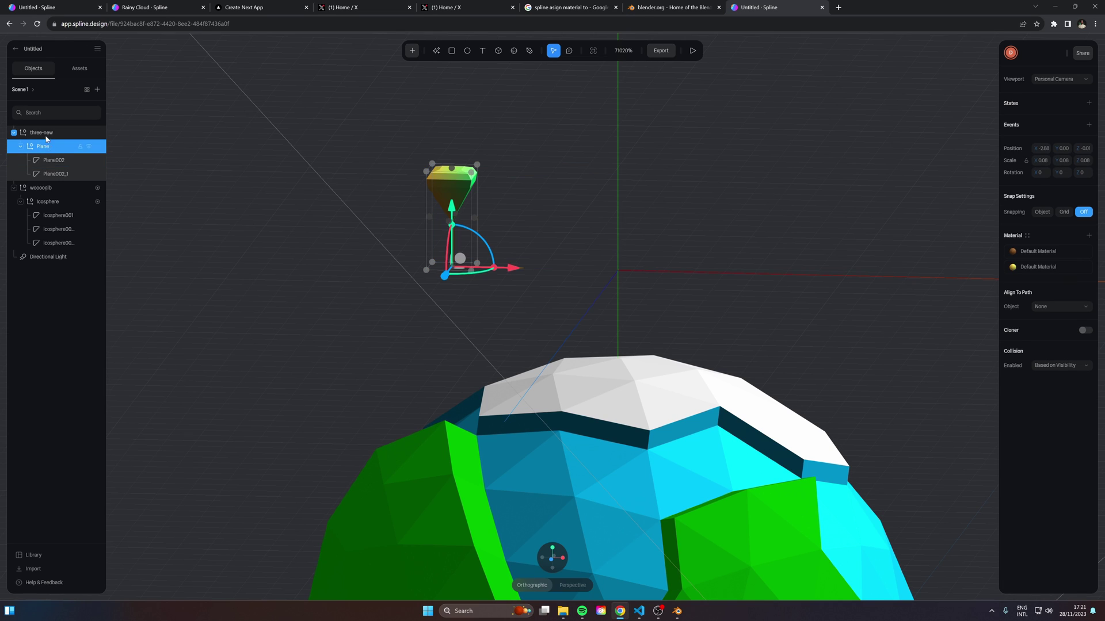
Move the tree's Plane out of the "three new" group and delete the emptied group.
{"action": "left_click", "coordinate": [46, 136]}
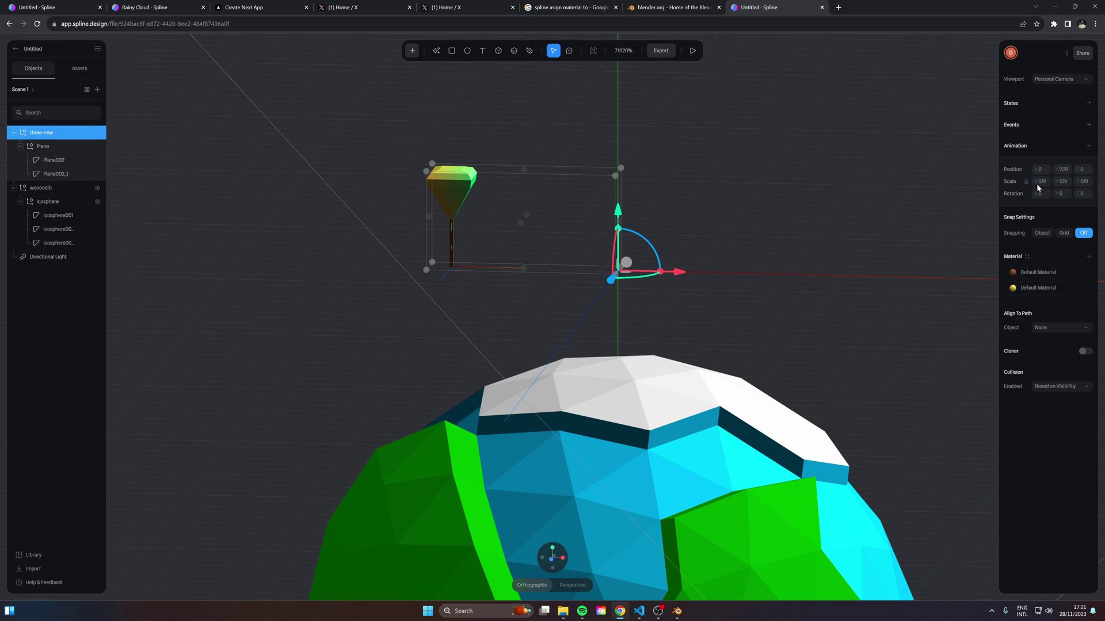
{"action": "mouse_move", "coordinate": [1040, 182]}
{"action": "left_mouse_down"}
{"action": "mouse_move", "coordinate": [1030, 180]}
{"action": "mouse_move", "coordinate": [1056, 180]}
{"action": "mouse_move", "coordinate": [1042, 180]}
{"action": "left_mouse_up"}
{"action": "left_click_drag", "start_coordinate": [55, 147], "coordinate": [50, 126]}
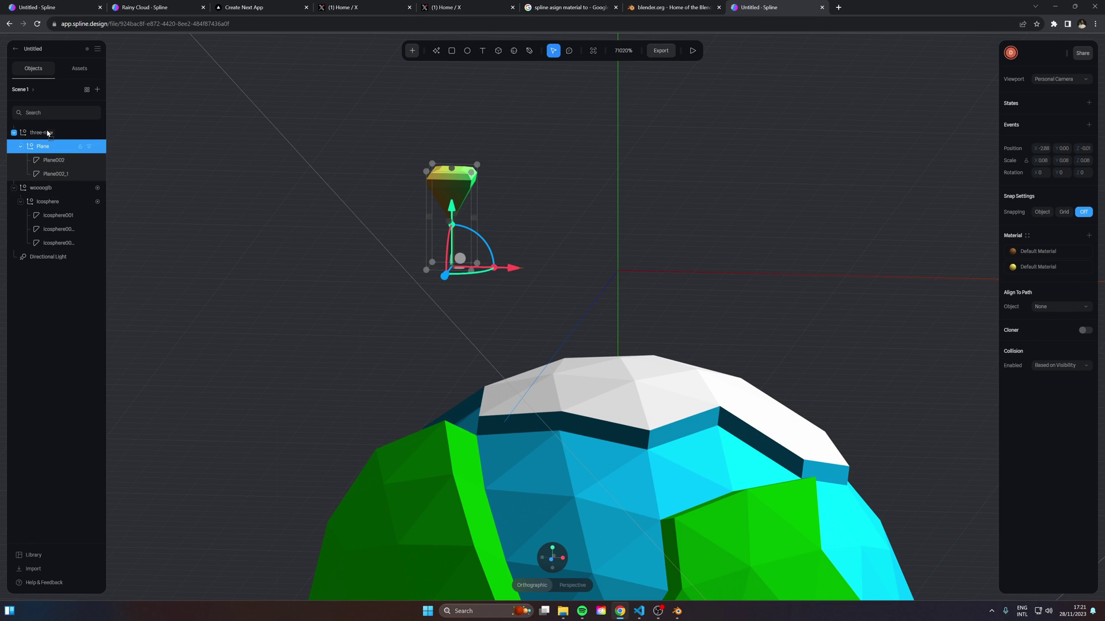
{"action": "left_click", "coordinate": [49, 173]}
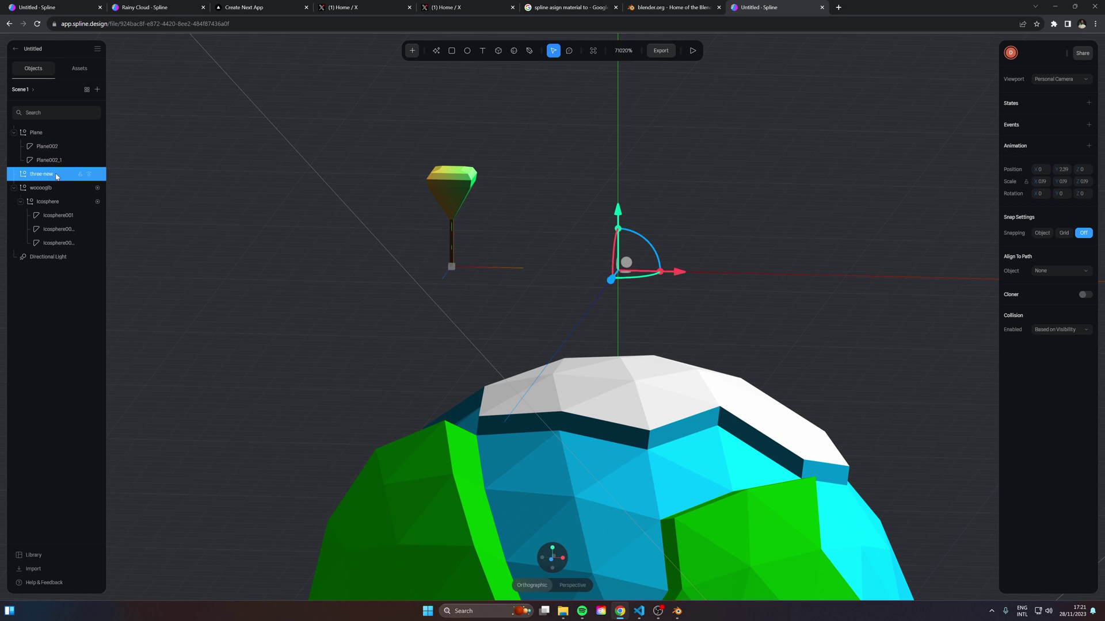
{"action": "key", "text": "Delete"}
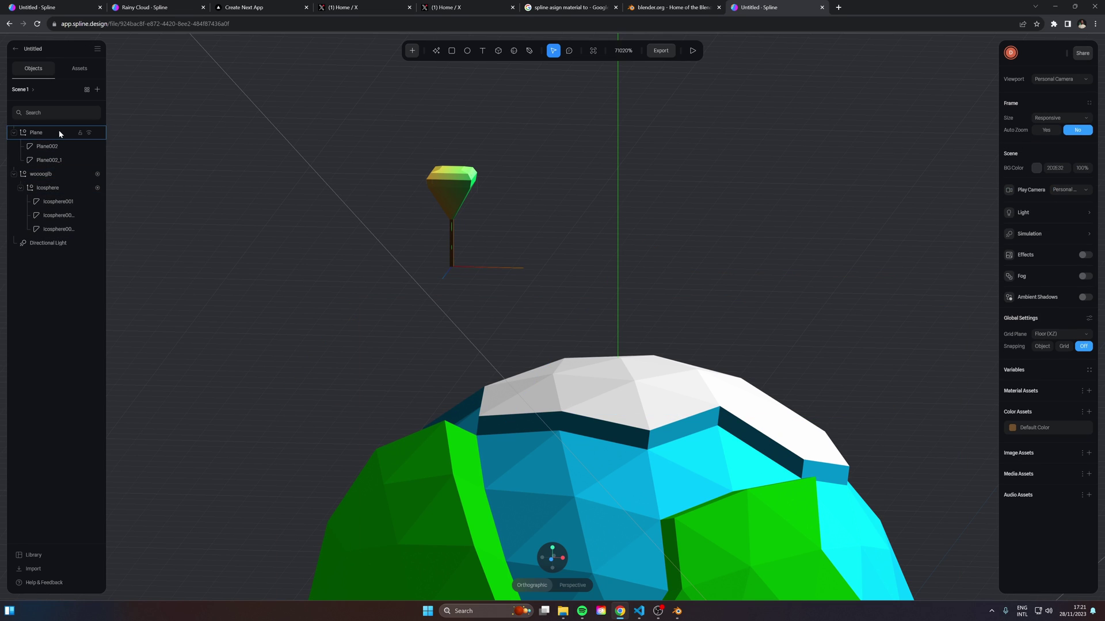
Wrap the tree's Plane in a new group and move the group's pivot to the base of the trunk.
{"action": "left_click", "coordinate": [32, 132]}
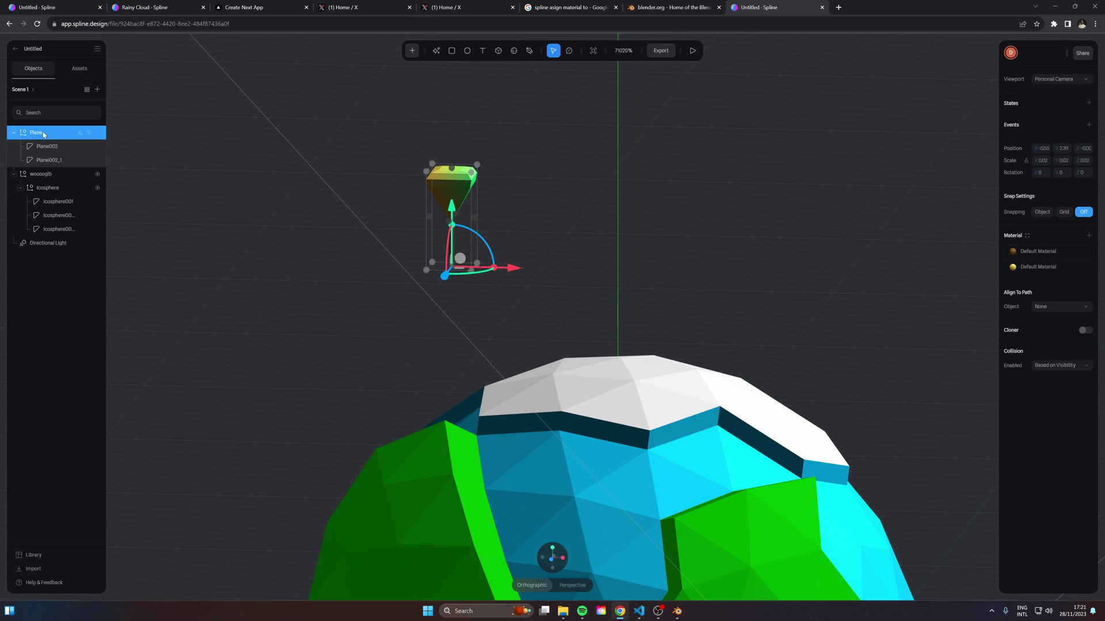
{"action": "key", "text": "ctrl+g"}
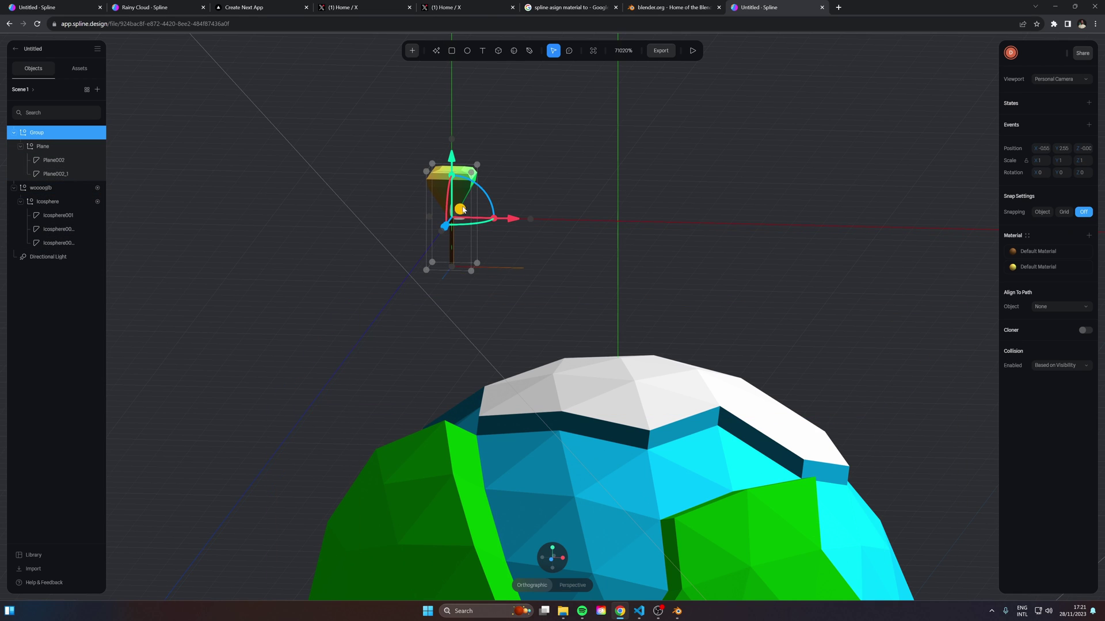
{"action": "mouse_move", "coordinate": [1036, 161]}
{"action": "left_mouse_down"}
{"action": "mouse_move", "coordinate": [1019, 161]}
{"action": "mouse_move", "coordinate": [1054, 161]}
{"action": "left_mouse_up"}
{"action": "key", "text": "ctrl+z"}
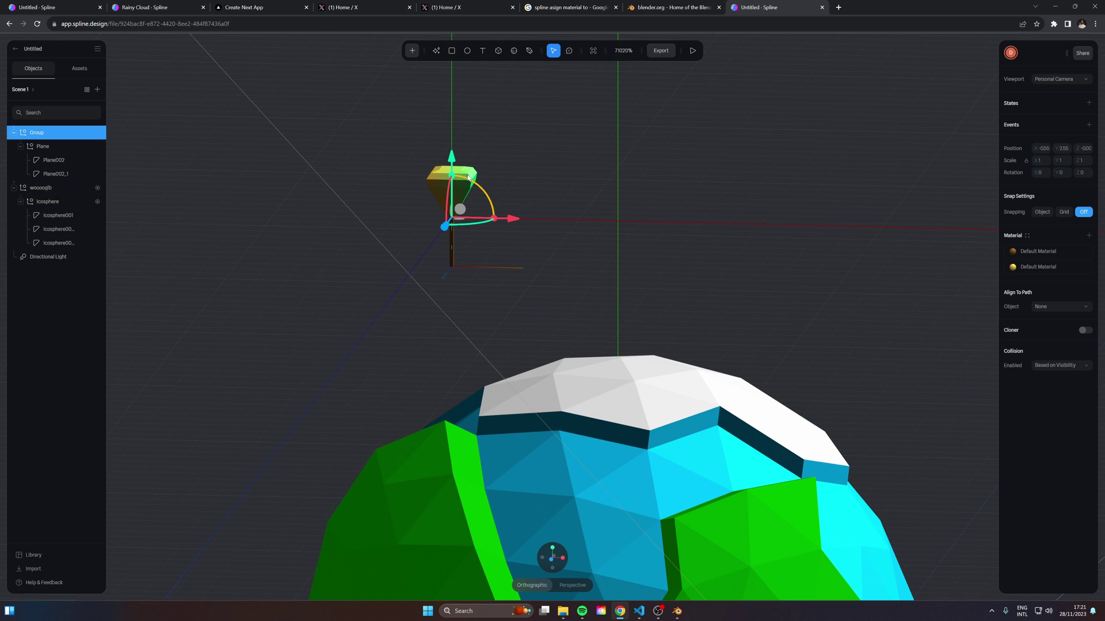
{"action": "scroll", "coordinate": [443, 182], "scroll_direction": "up", "scroll_amount": 3}
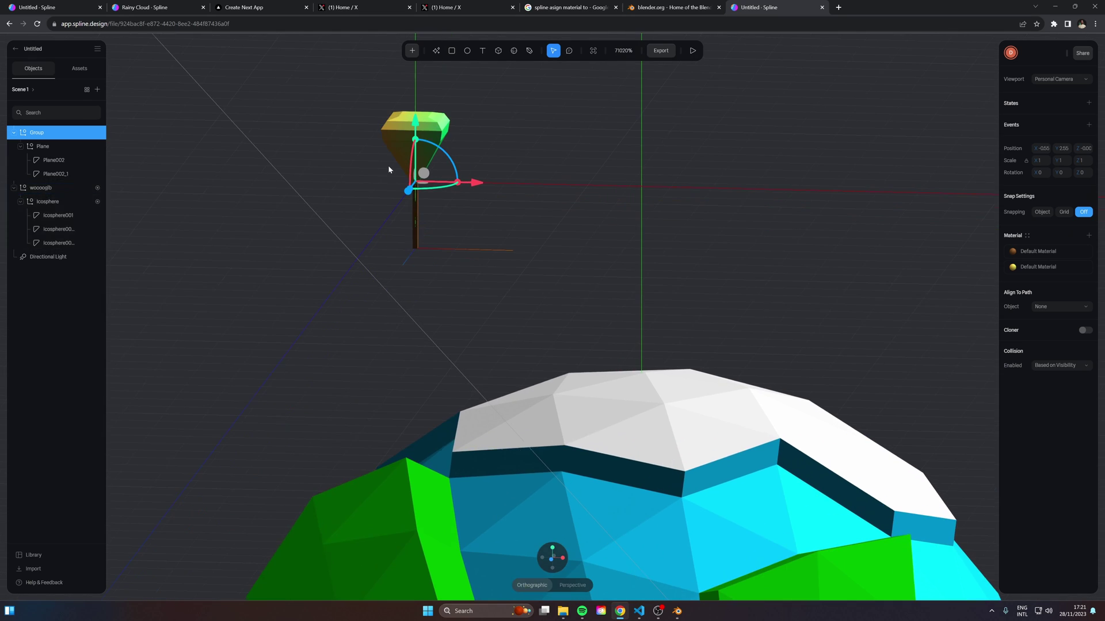
{"action": "left_click", "coordinate": [46, 133]}
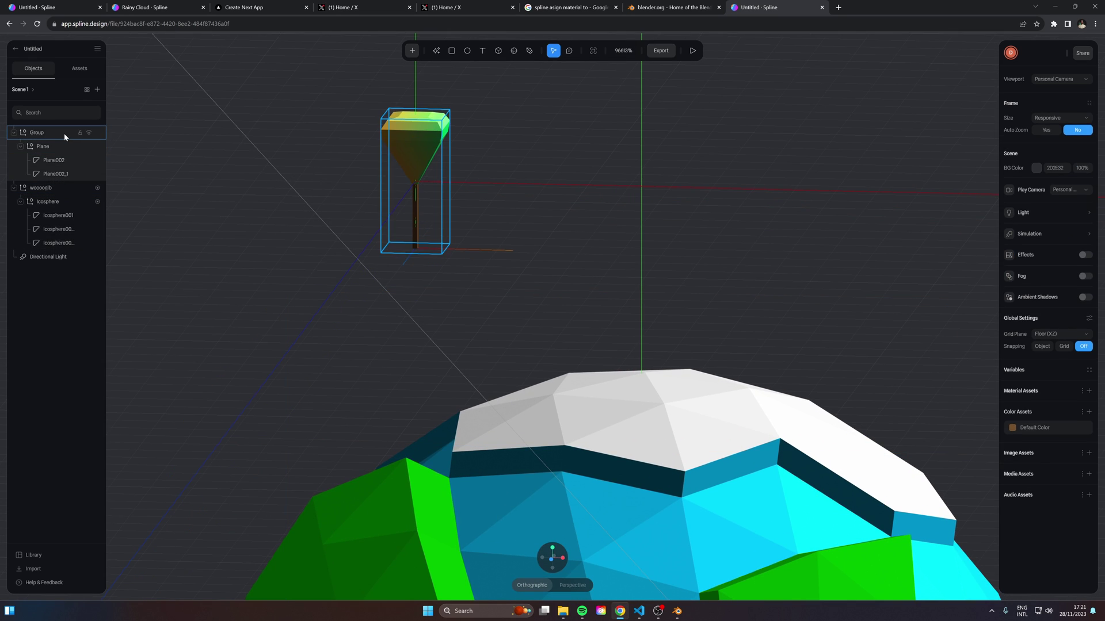
{"action": "left_click", "coordinate": [426, 175]}
{"action": "left_click_drag", "start_coordinate": [425, 173], "coordinate": [418, 251]}
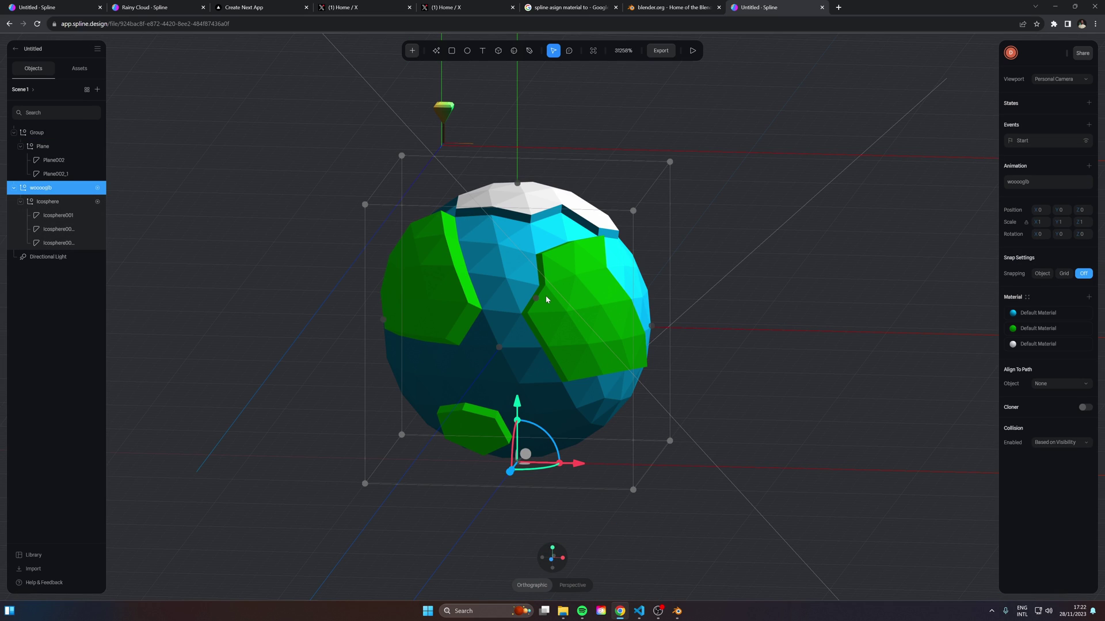
Add a "Closeup" state to the planet's Icosphere with scale 140 on all axes and rotation -48, -29, 30.
{"action": "left_click", "coordinate": [51, 203]}
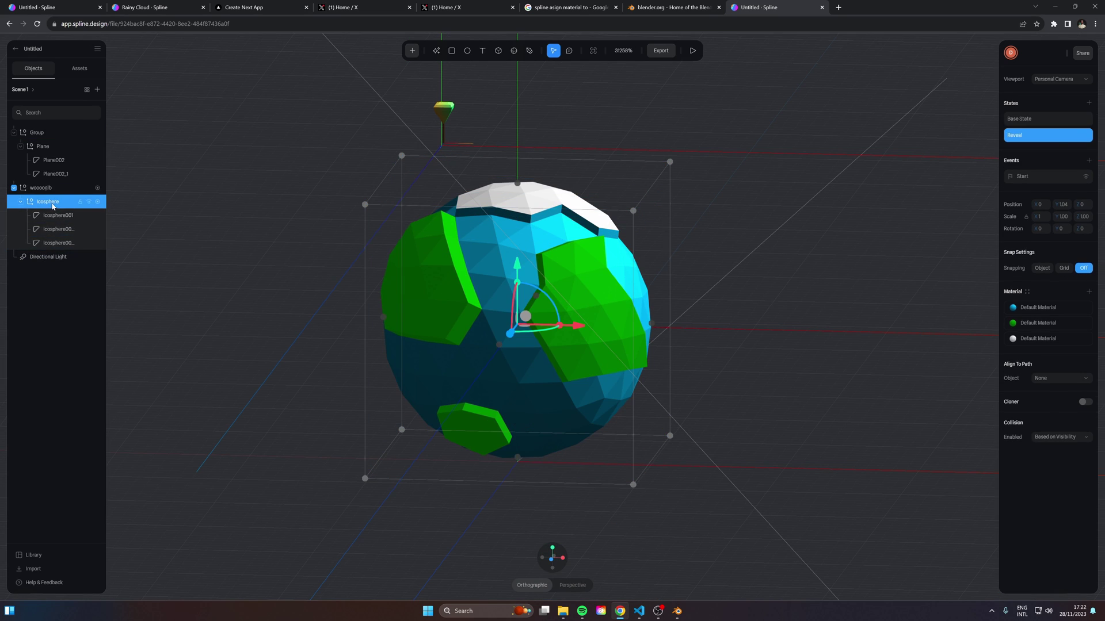
{"action": "left_click", "coordinate": [1089, 104]}
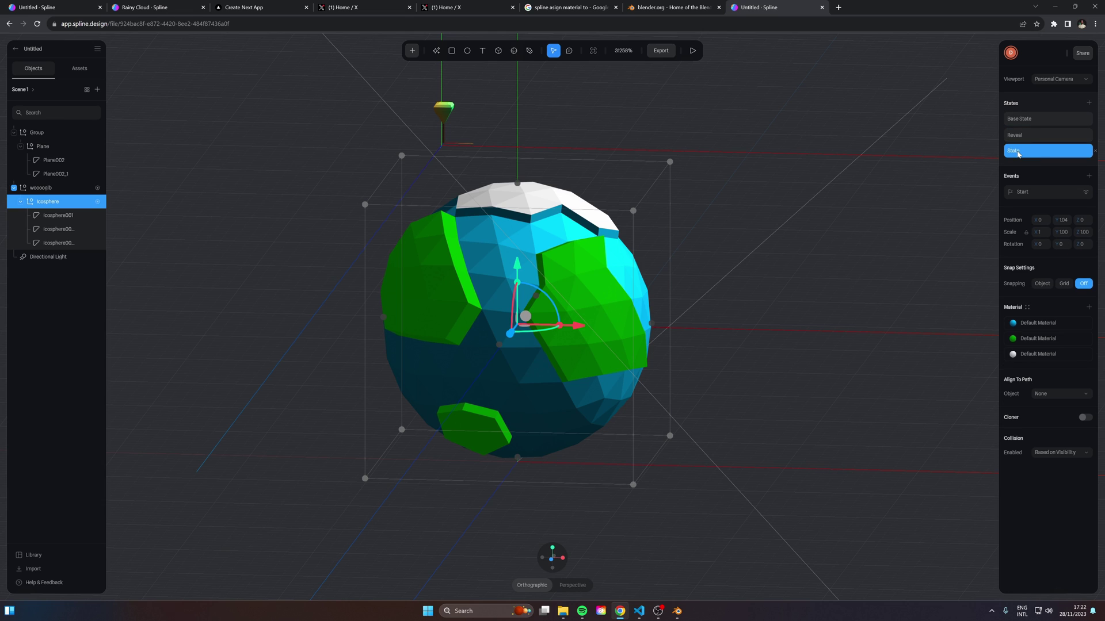
{"action": "double_click", "coordinate": [1018, 150]}
{"action": "type", "text": "Closeup"}
{"action": "key", "text": "Return"}
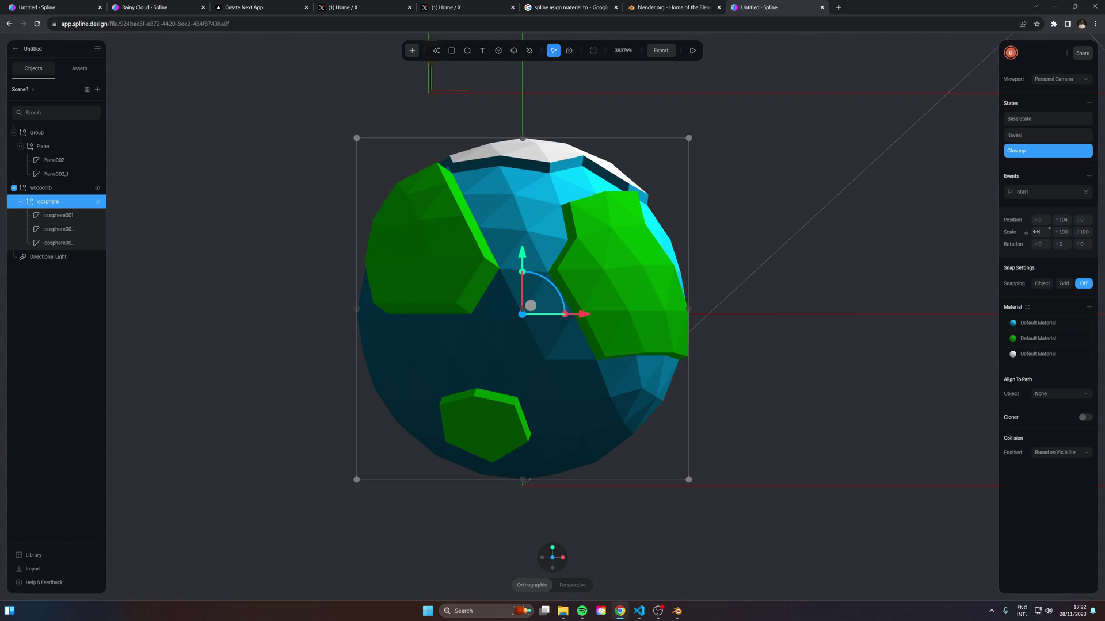
{"action": "left_click_drag", "start_coordinate": [1034, 232], "coordinate": [1094, 243]}
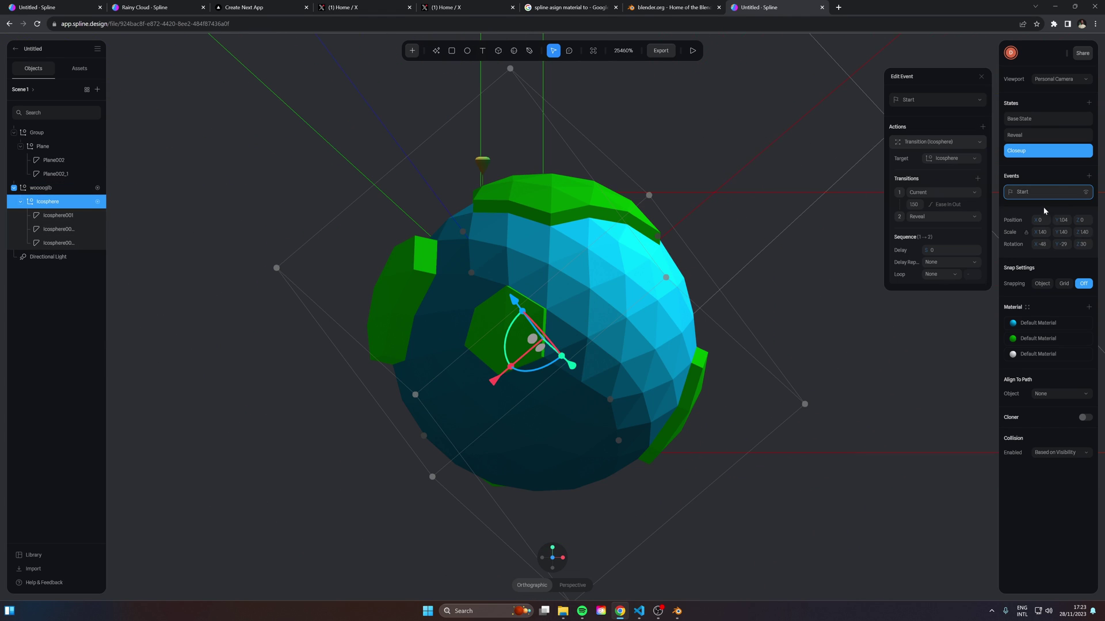
Give the Icosphere a Mouse Hover event with a Transition action from Current to the Closeup state, and preview the scene.
{"action": "left_click", "coordinate": [1089, 176]}
{"action": "left_click", "coordinate": [936, 101]}
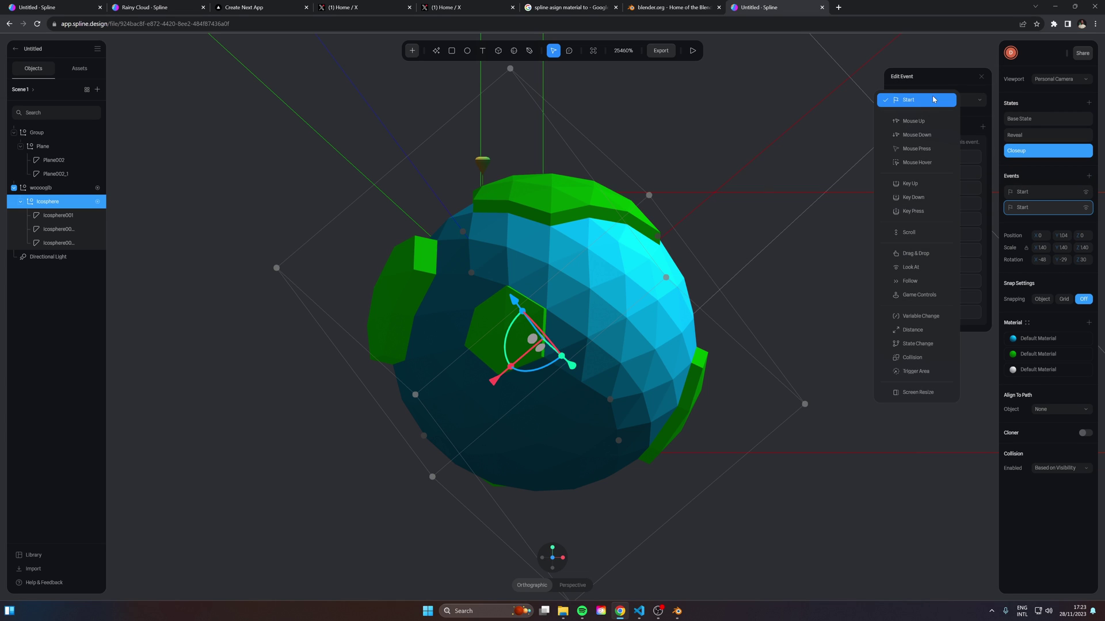
{"action": "left_click", "coordinate": [930, 163]}
{"action": "left_click", "coordinate": [930, 158]}
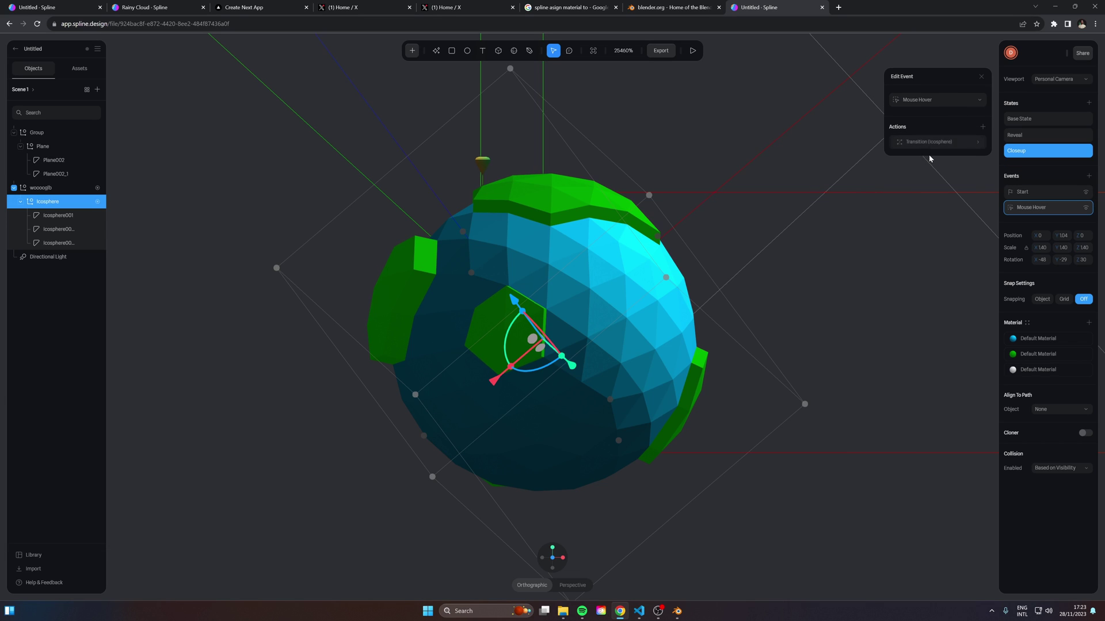
{"action": "left_click", "coordinate": [940, 143]}
{"action": "left_click", "coordinate": [936, 158]}
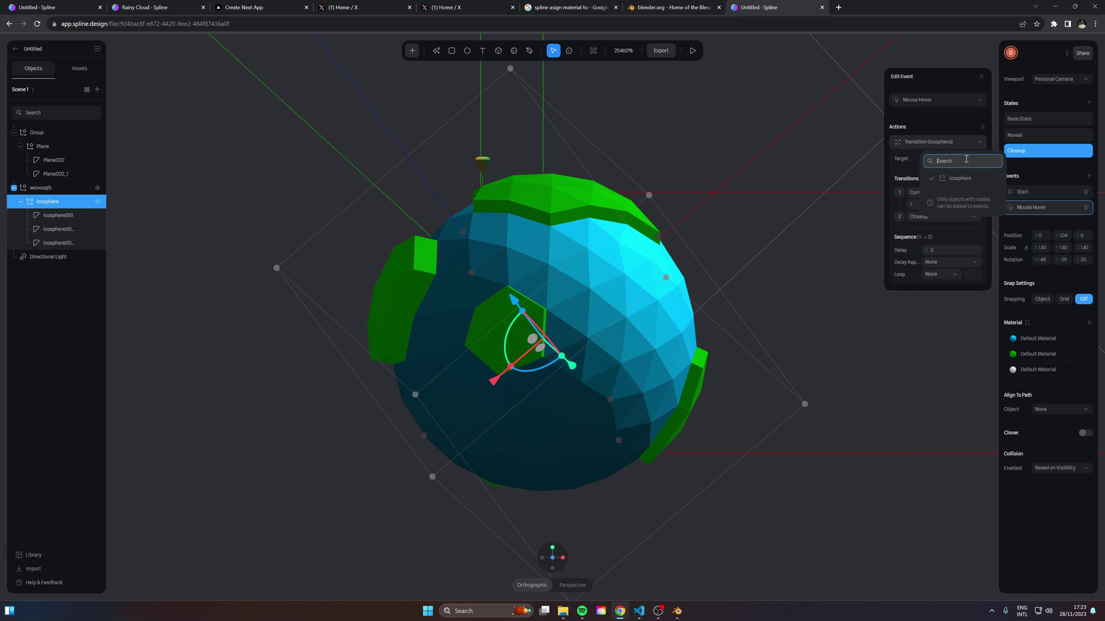
{"action": "left_click", "coordinate": [902, 163]}
{"action": "left_click", "coordinate": [923, 218]}
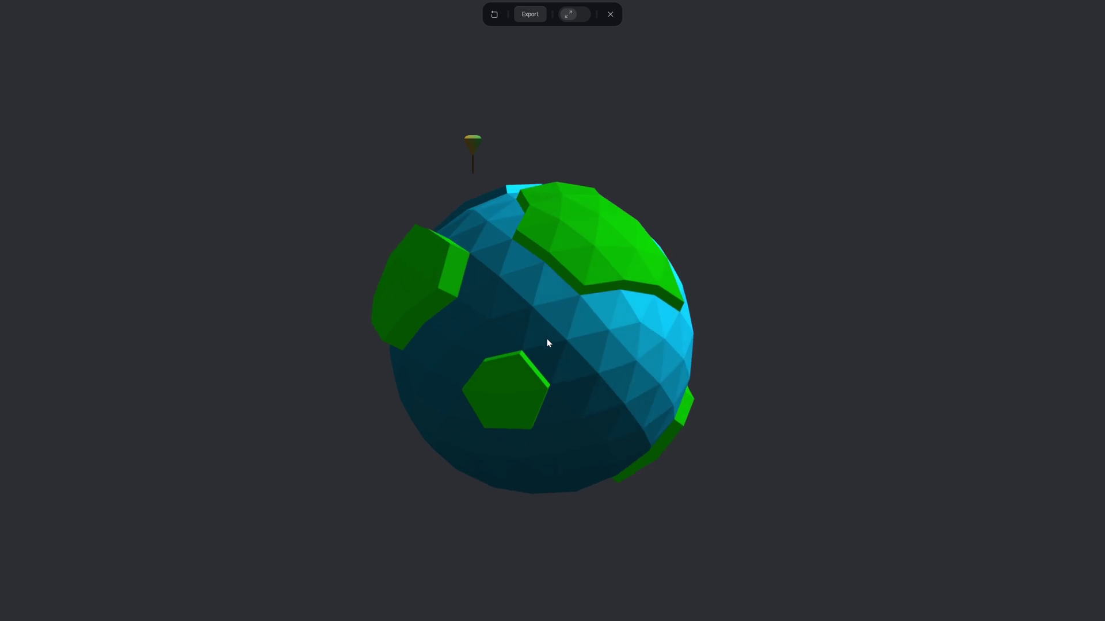
{"action": "key", "text": "Escape"}
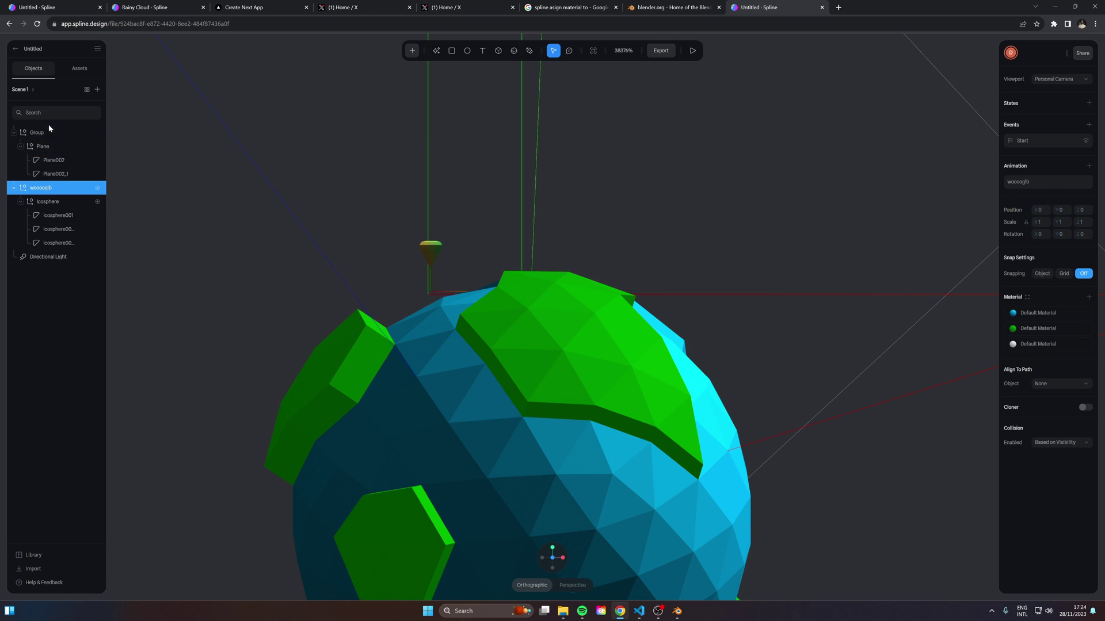
Move the tree group onto the green landmass near the planet's top, at about Y 2.40 and Z 0.40.
{"action": "key", "text": "Escape"}
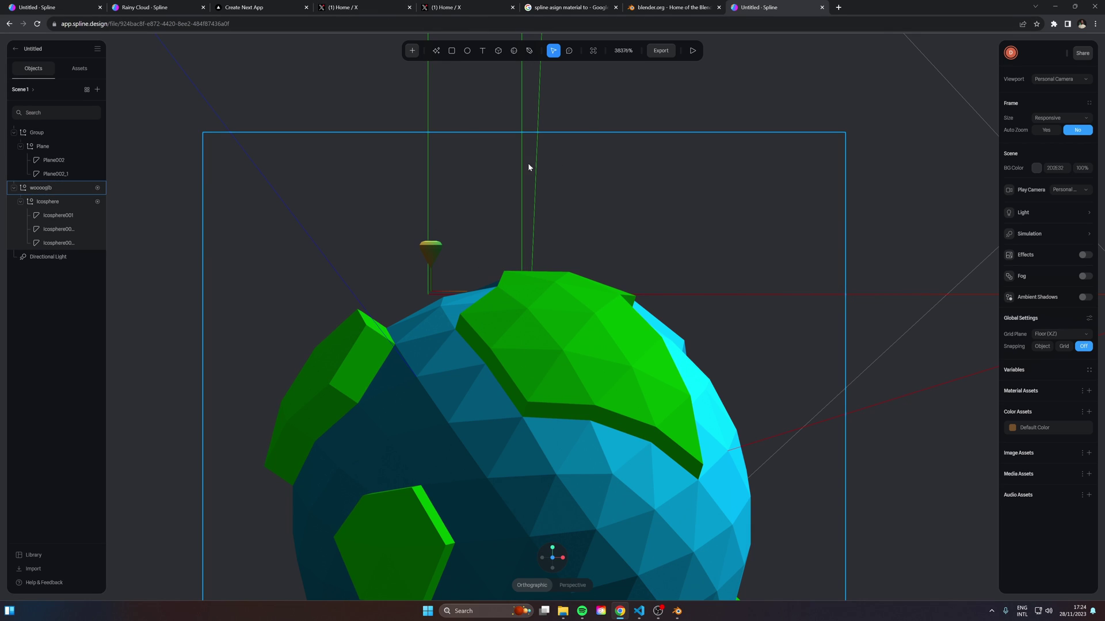
{"action": "left_click", "coordinate": [51, 138]}
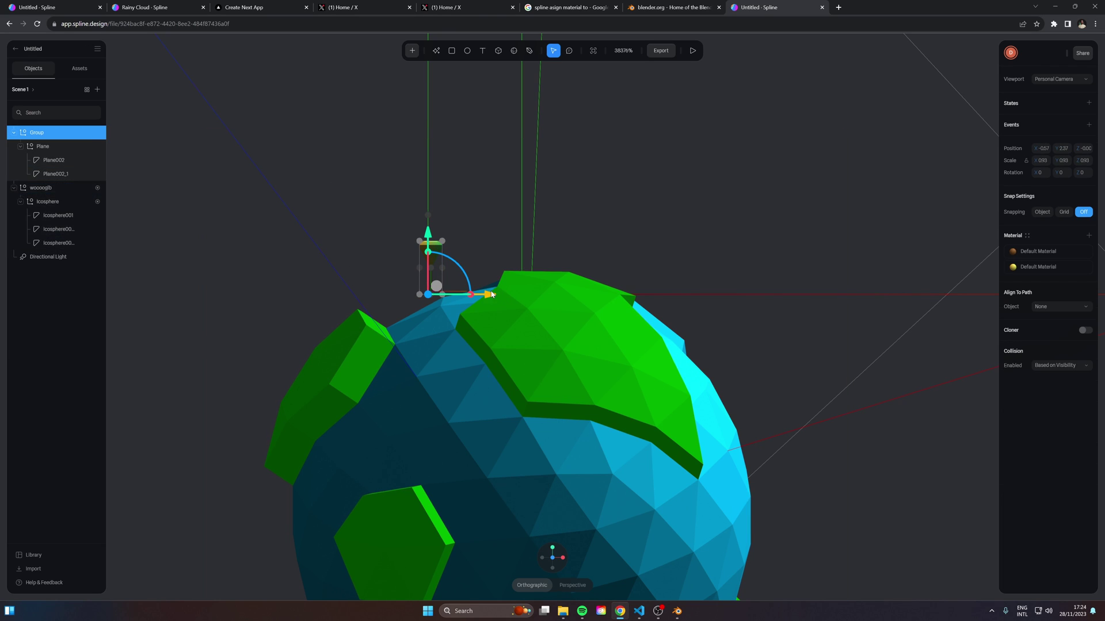
{"action": "left_click_drag", "start_coordinate": [488, 294], "coordinate": [633, 295]}
{"action": "left_click_drag", "start_coordinate": [574, 218], "coordinate": [573, 165]}
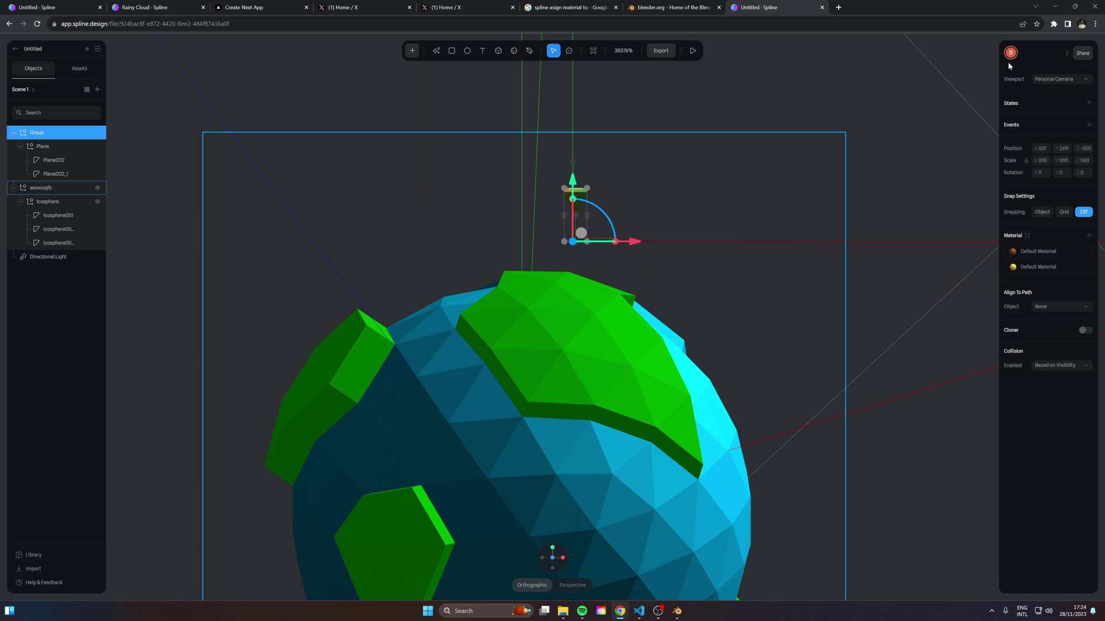
{"action": "left_click", "coordinate": [541, 559]}
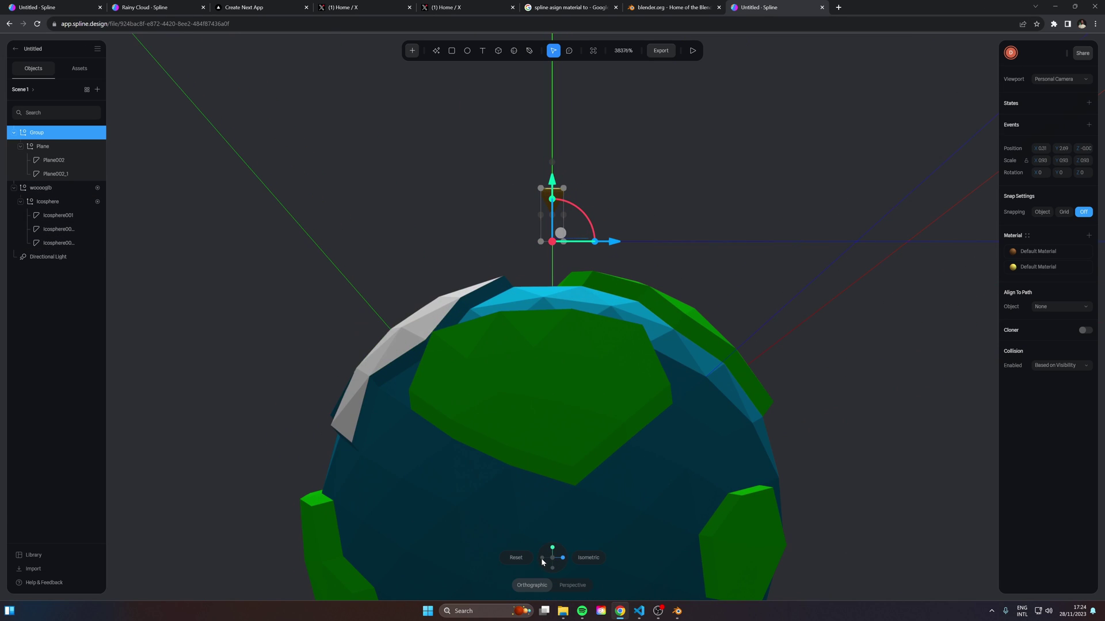
{"action": "left_click", "coordinate": [553, 548]}
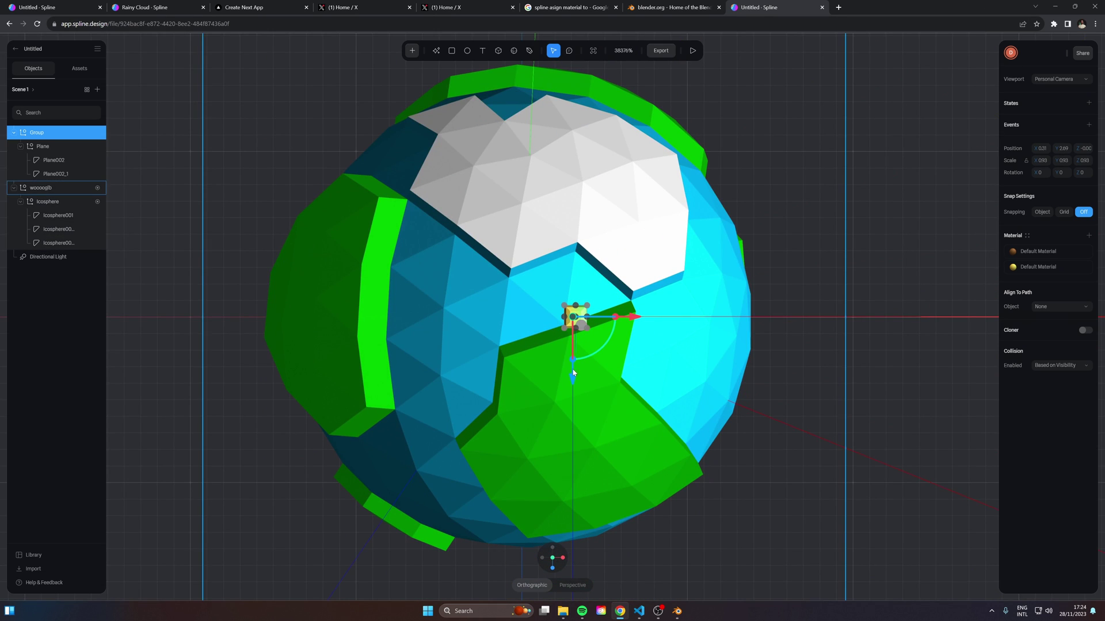
{"action": "left_click_drag", "start_coordinate": [574, 375], "coordinate": [581, 449]}
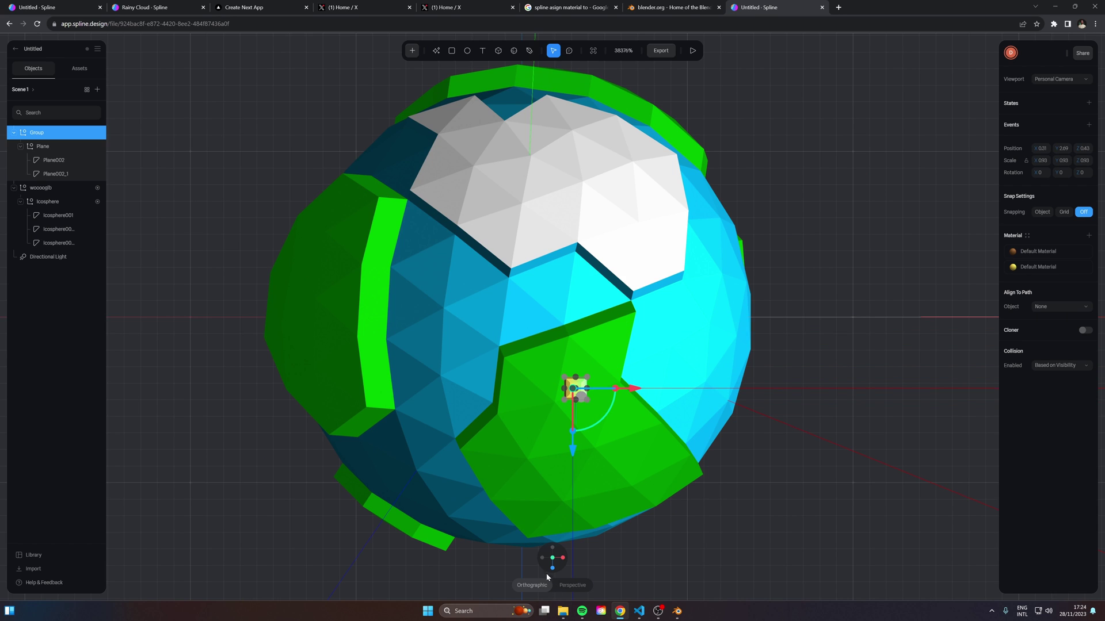
{"action": "left_click", "coordinate": [547, 548]}
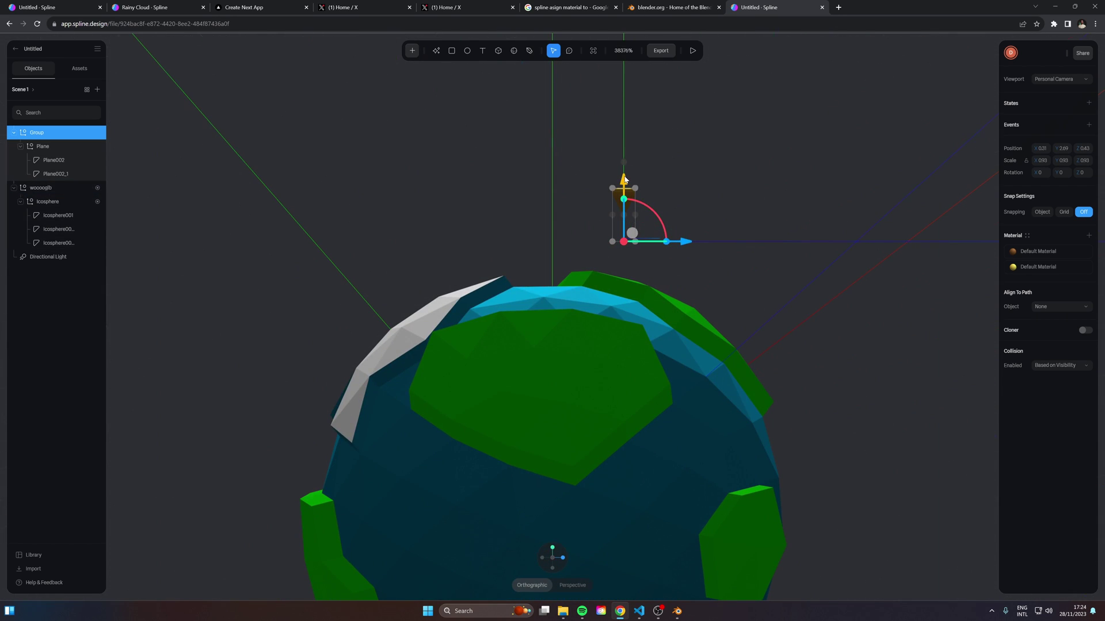
{"action": "left_click_drag", "start_coordinate": [625, 180], "coordinate": [625, 227]}
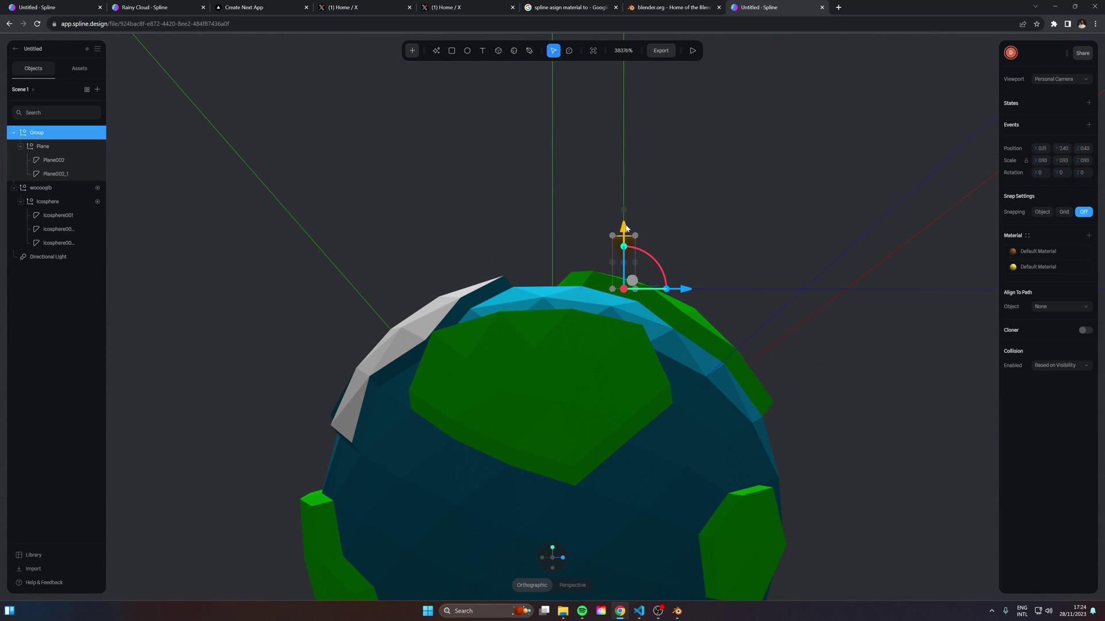
Tilt the Plane inside the tree group to a Z rotation of -31 to match the slope of the planet's surface.
{"action": "left_click", "coordinate": [542, 557]}
{"action": "scroll", "coordinate": [567, 227], "scroll_direction": "up", "scroll_amount": 5}
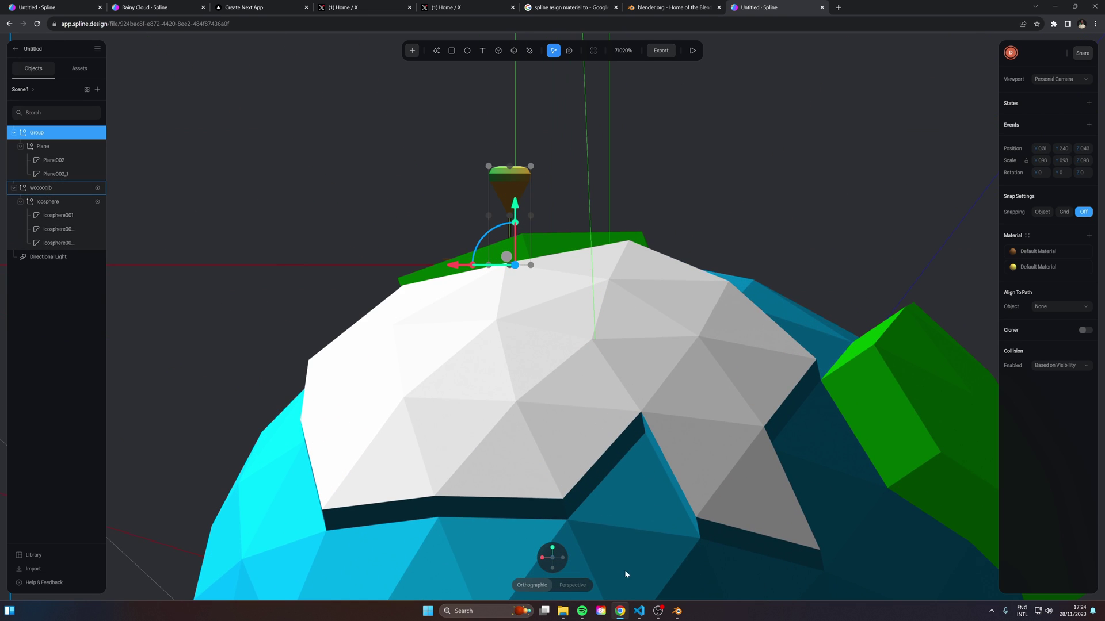
{"action": "left_click", "coordinate": [563, 559]}
{"action": "left_click", "coordinate": [554, 569]}
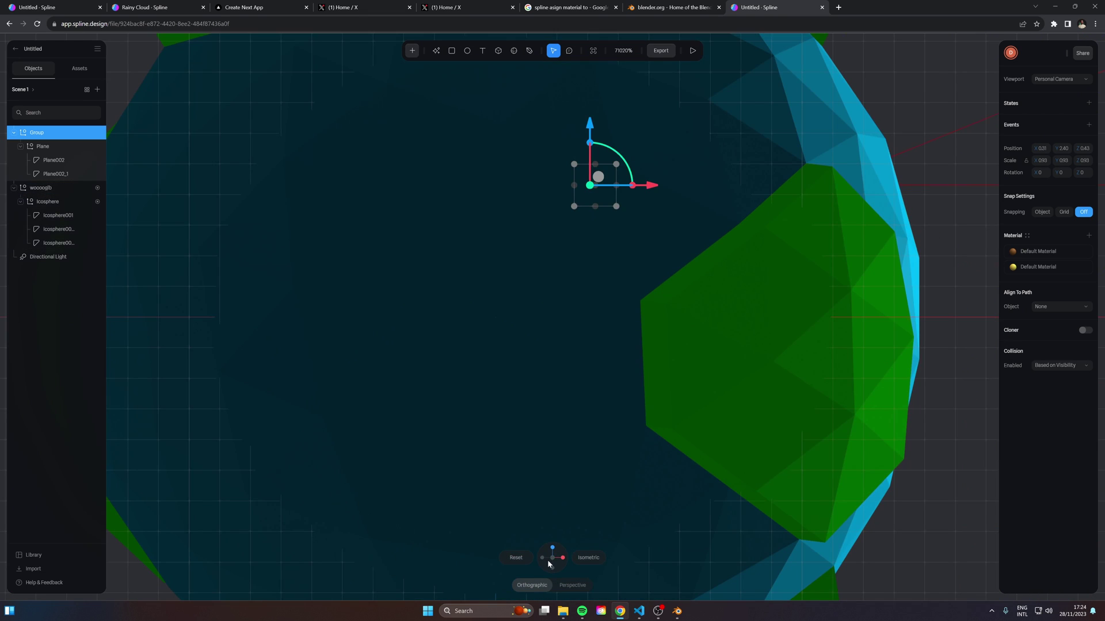
{"action": "left_click", "coordinate": [542, 558]}
{"action": "left_click", "coordinate": [41, 188]}
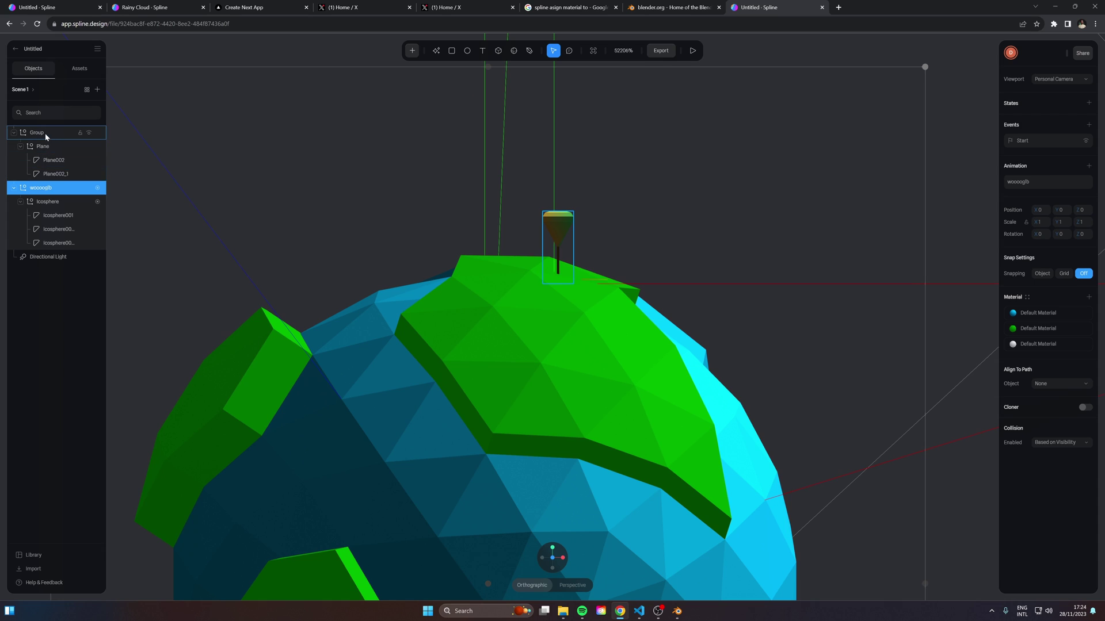
{"action": "left_click", "coordinate": [66, 147]}
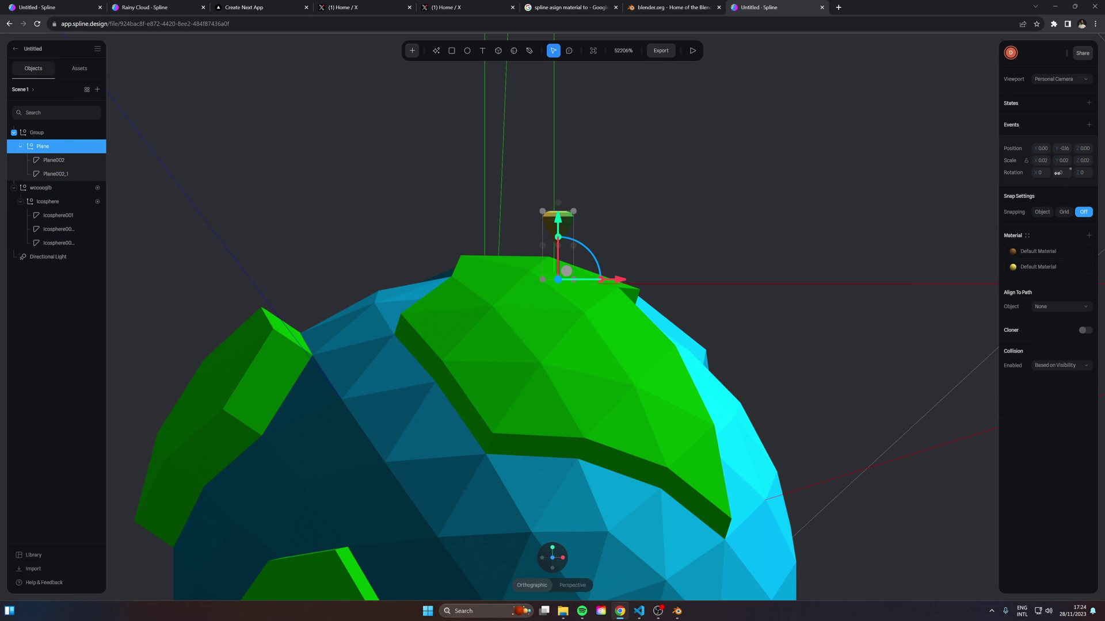
{"action": "left_click_drag", "start_coordinate": [1057, 174], "coordinate": [1070, 171]}
{"action": "key", "text": "ctrl+z"}
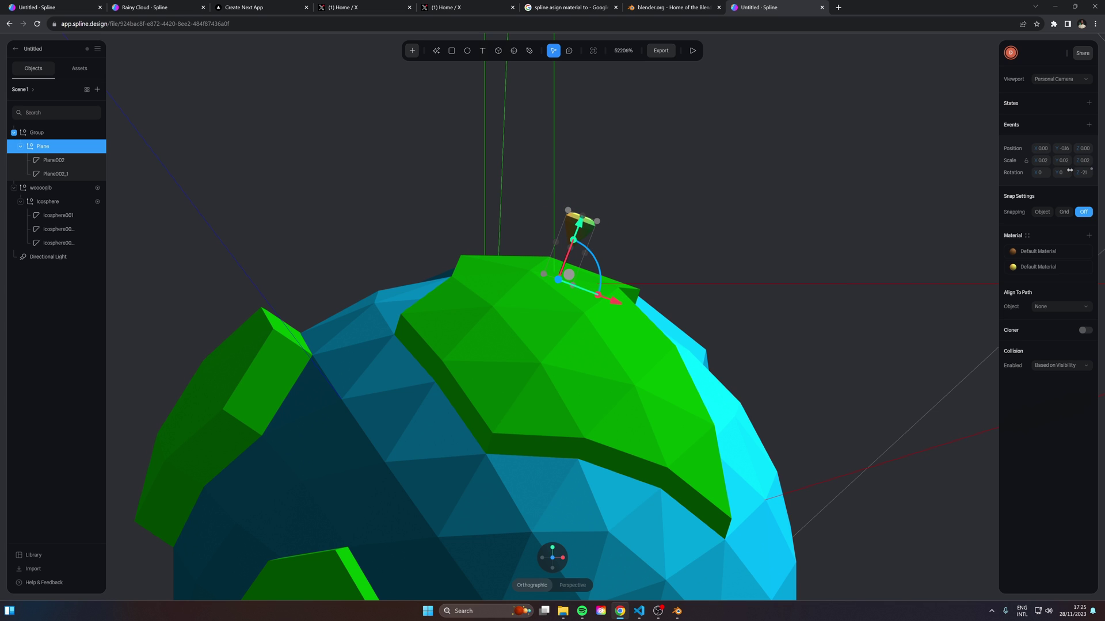
Add a state to the tree group and set its Base State scale to 0 on all axes.
{"action": "left_click", "coordinate": [56, 133]}
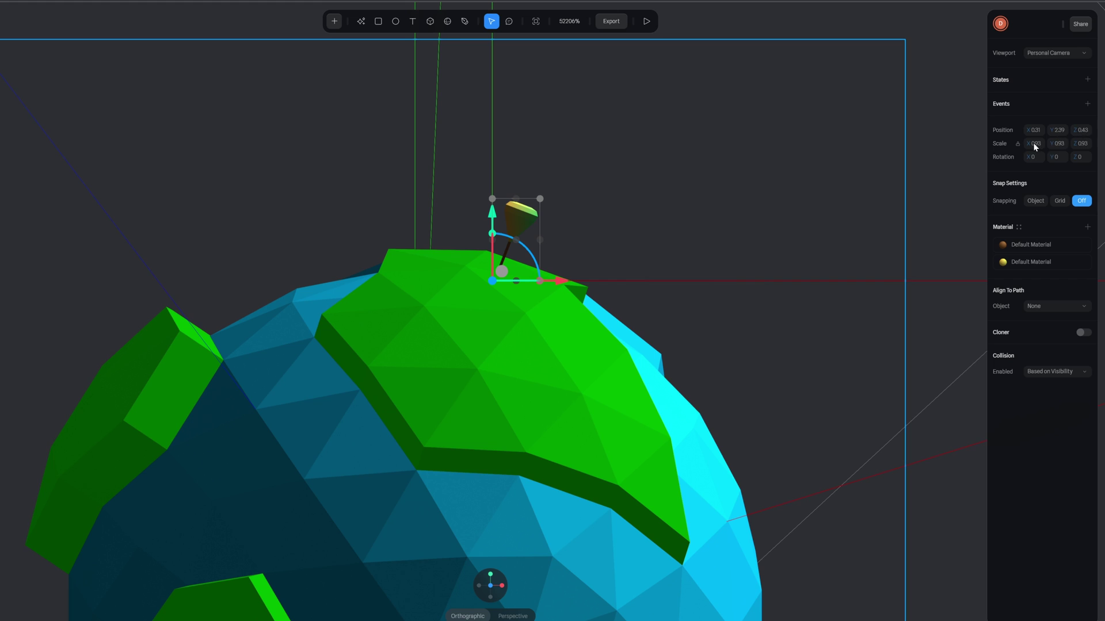
{"action": "left_click", "coordinate": [1087, 80]}
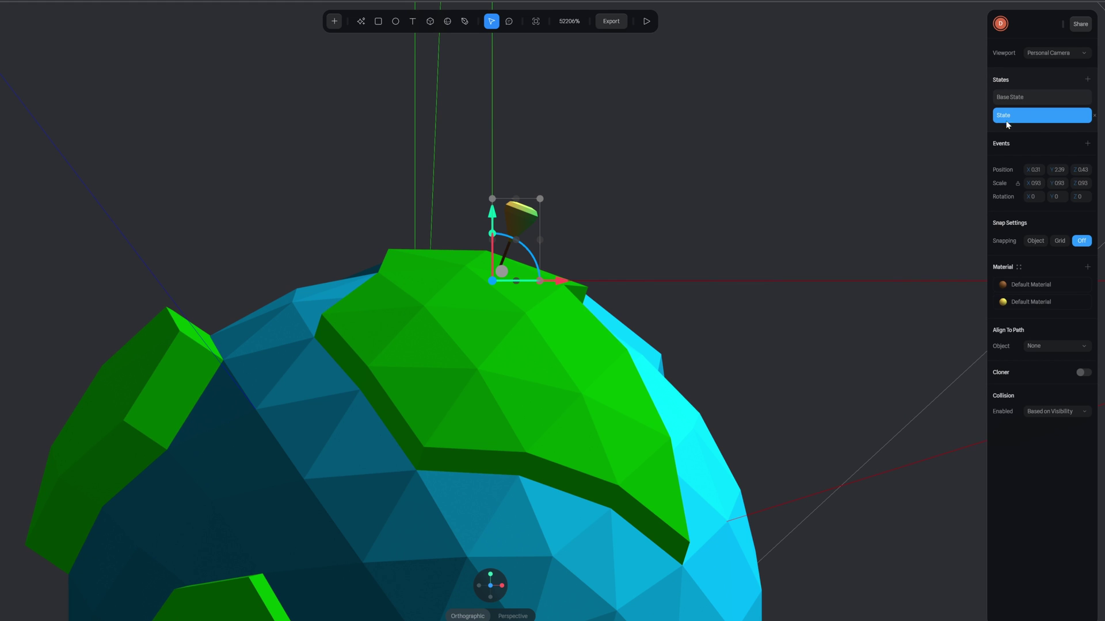
{"action": "left_click", "coordinate": [1021, 96]}
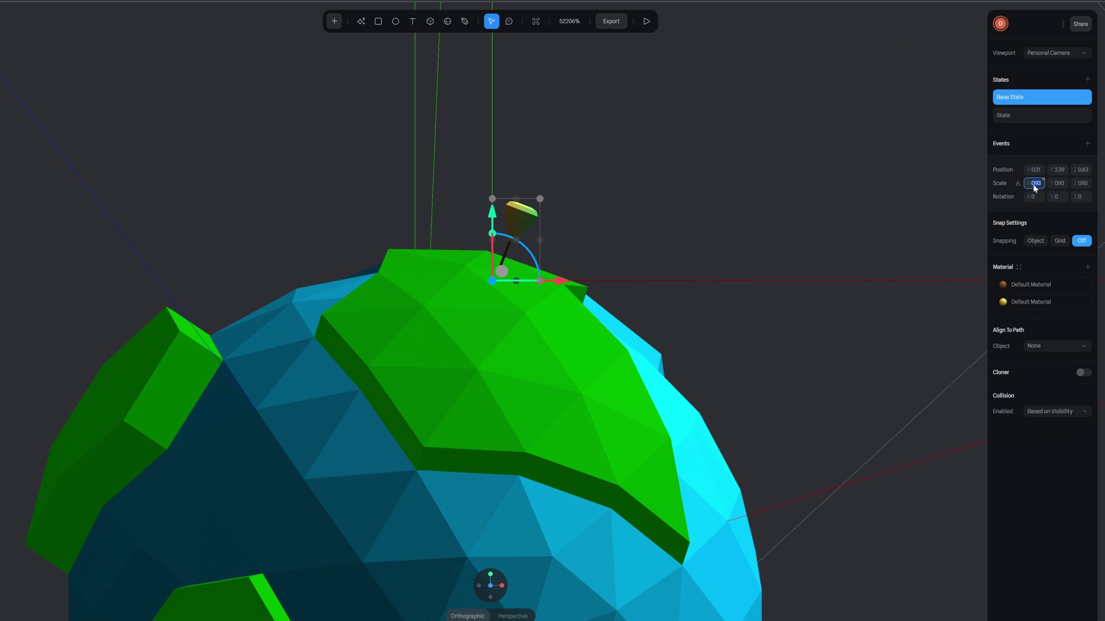
{"action": "left_click_drag", "start_coordinate": [1030, 183], "coordinate": [994, 183]}
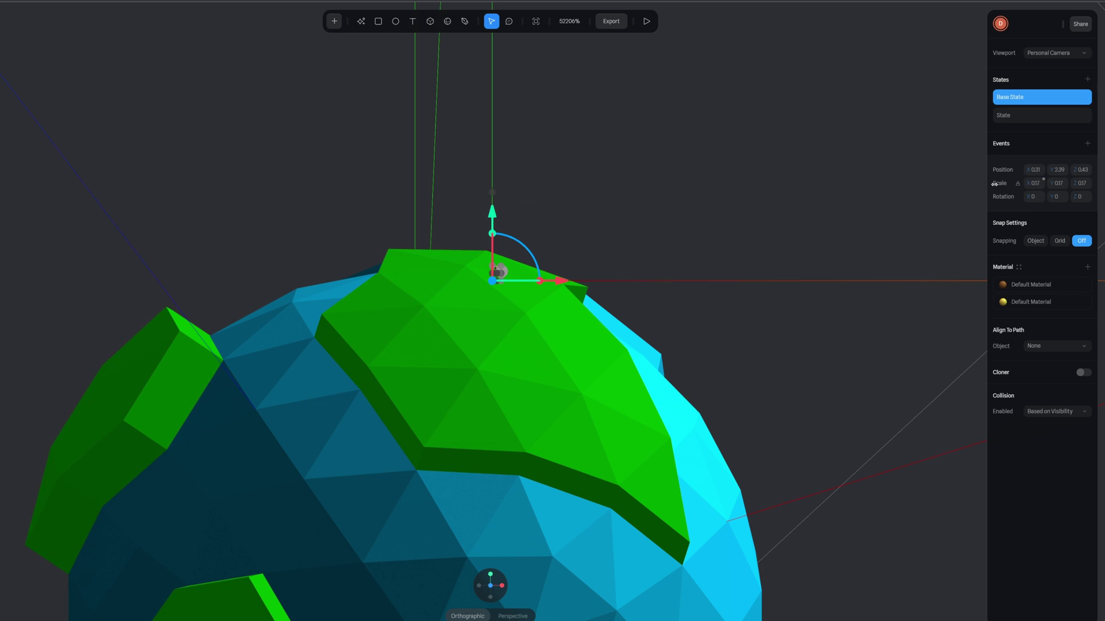
{"action": "left_click", "coordinate": [1037, 183]}
{"action": "type", "text": "00"}
{"action": "key", "text": "Return"}
Scale the tree group to about 0.85 on all axes in its new State, and rename the group "tree".
{"action": "left_click", "coordinate": [1010, 114]}
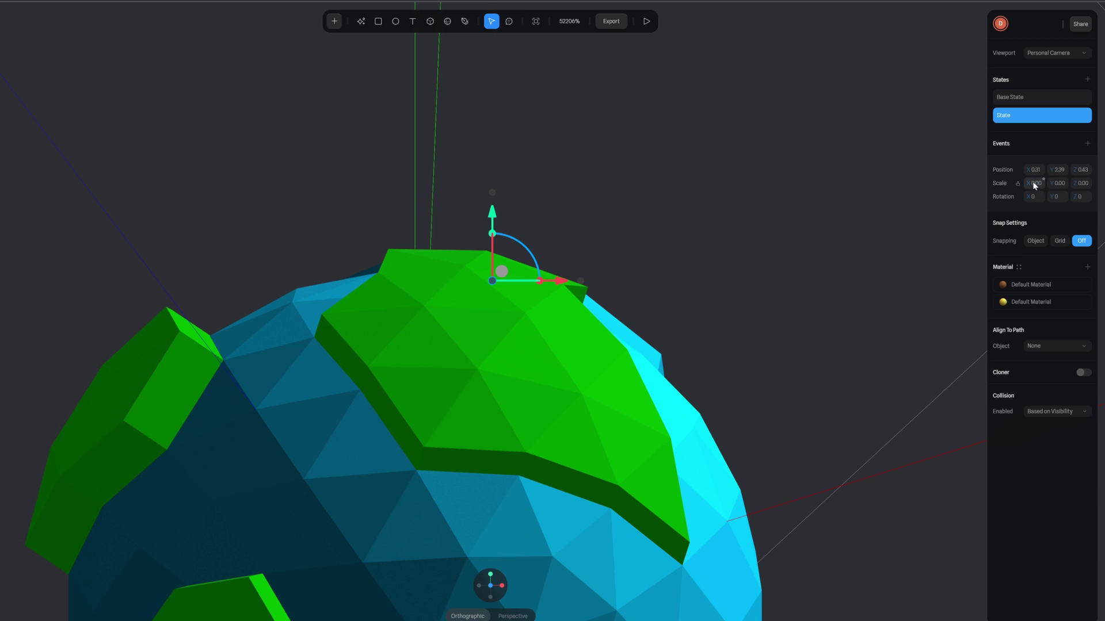
{"action": "left_click_drag", "start_coordinate": [1037, 182], "coordinate": [1065, 183]}
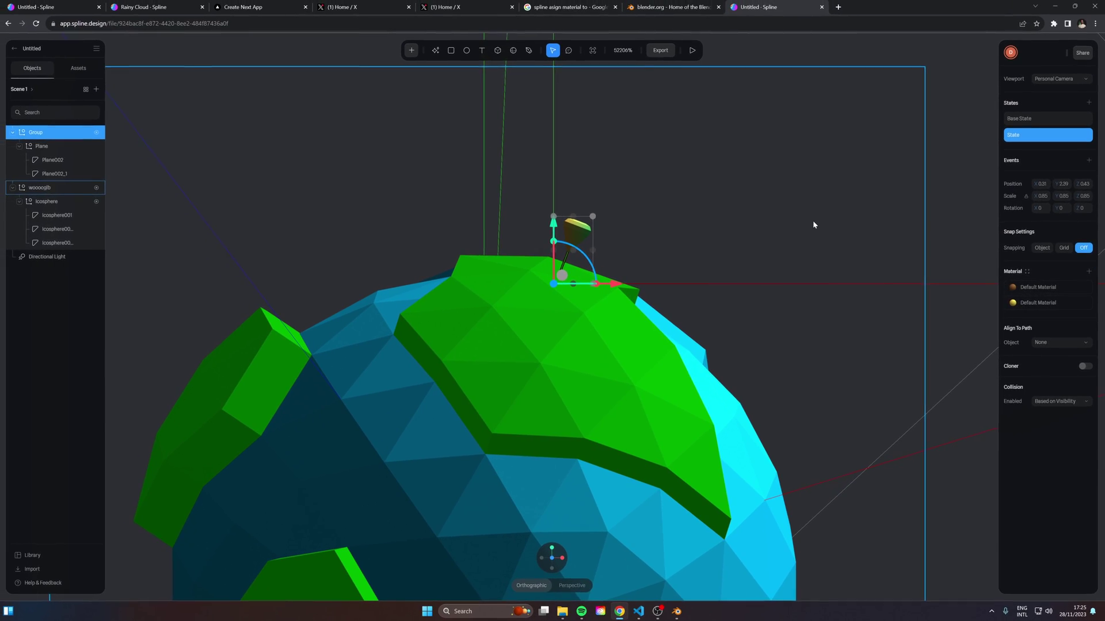
{"action": "middle_click_drag", "start_coordinate": [515, 223], "coordinate": [500, 181]}
{"action": "left_click", "coordinate": [501, 181]}
{"action": "left_click", "coordinate": [43, 133]}
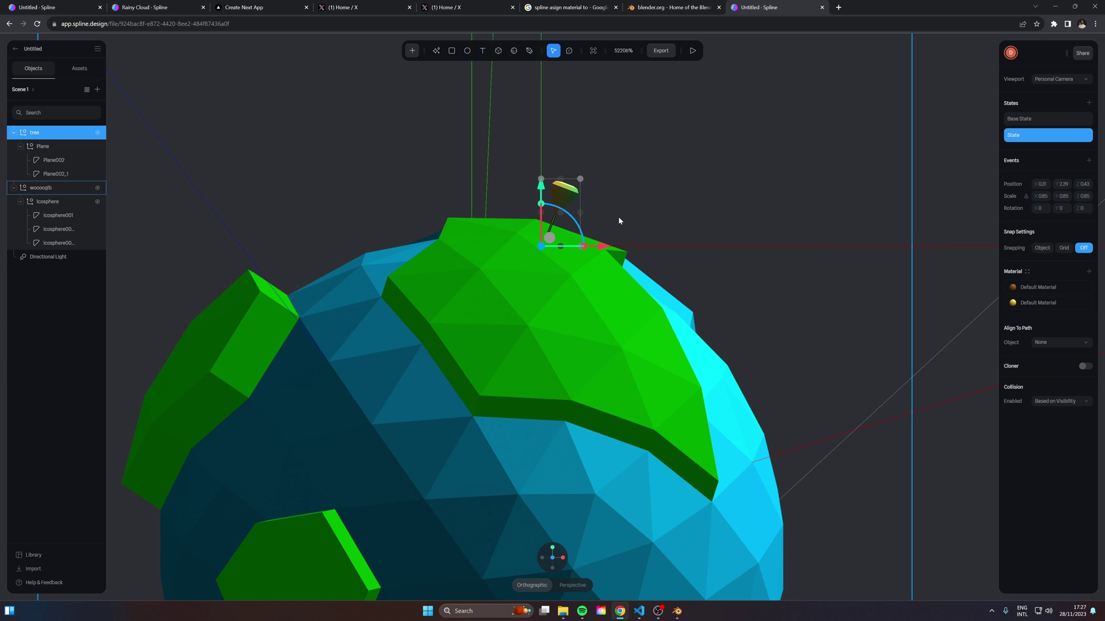
Duplicate the tree group, move the copy to about X -0.07 in its State, and compare its position with the Base State.
{"action": "key", "text": "ctrl+d"}
{"action": "left_click_drag", "start_coordinate": [606, 245], "coordinate": [520, 246]}
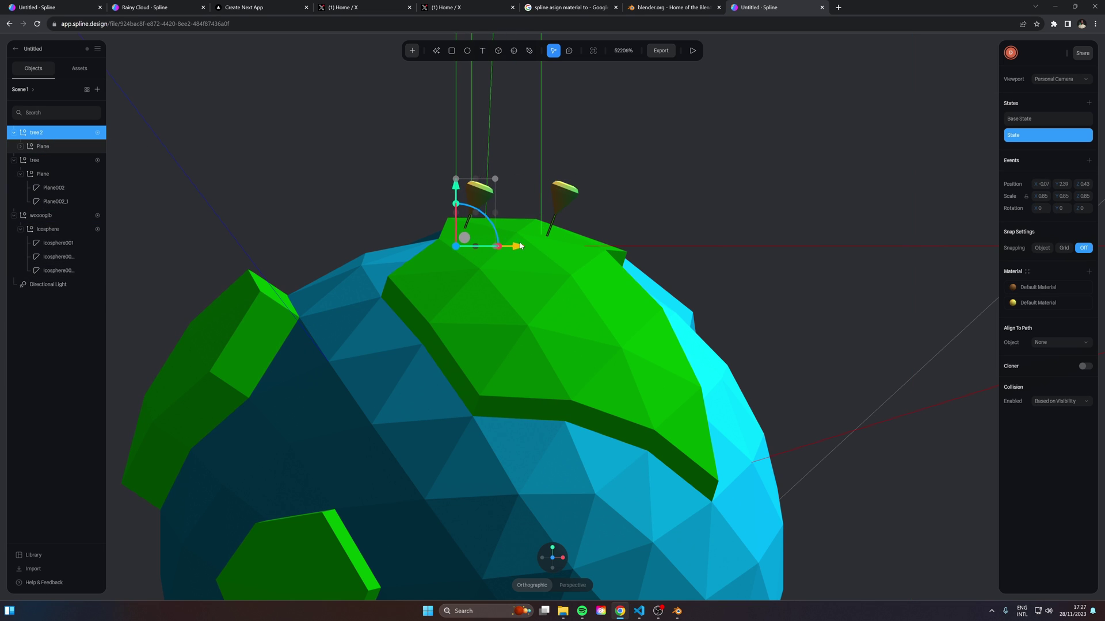
{"action": "left_click", "coordinate": [1018, 119]}
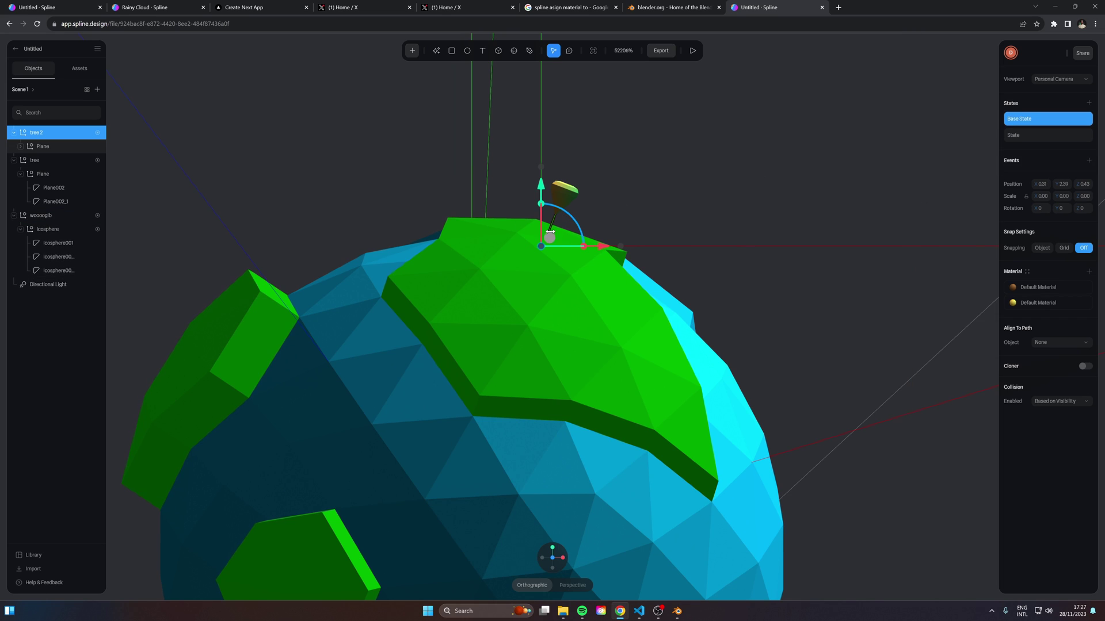
{"action": "left_click", "coordinate": [1039, 138]}
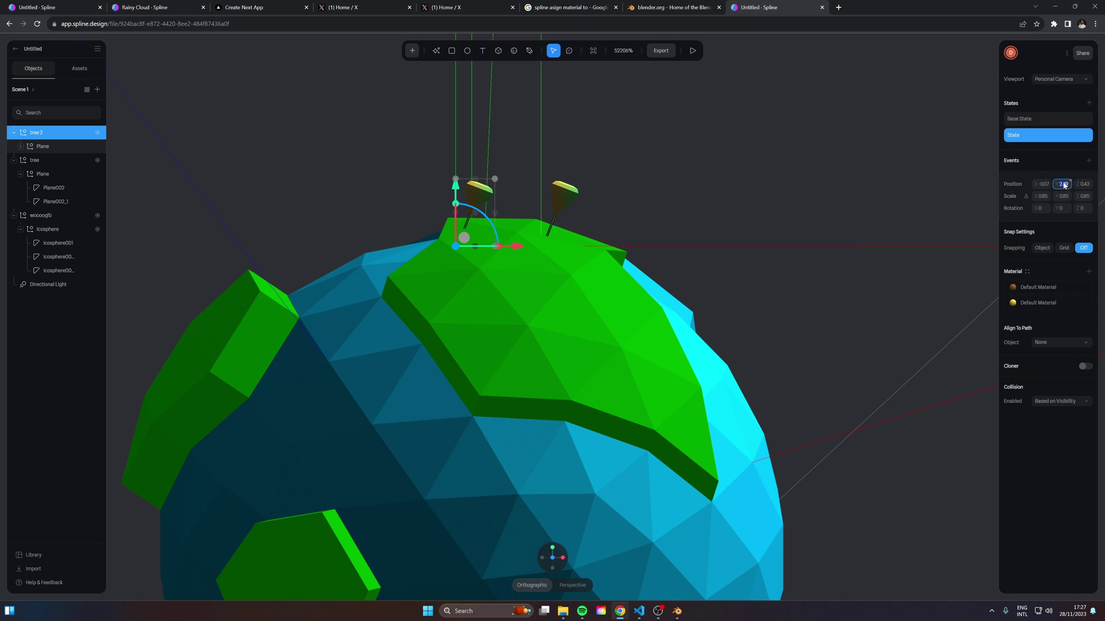
{"action": "left_click", "coordinate": [1044, 120]}
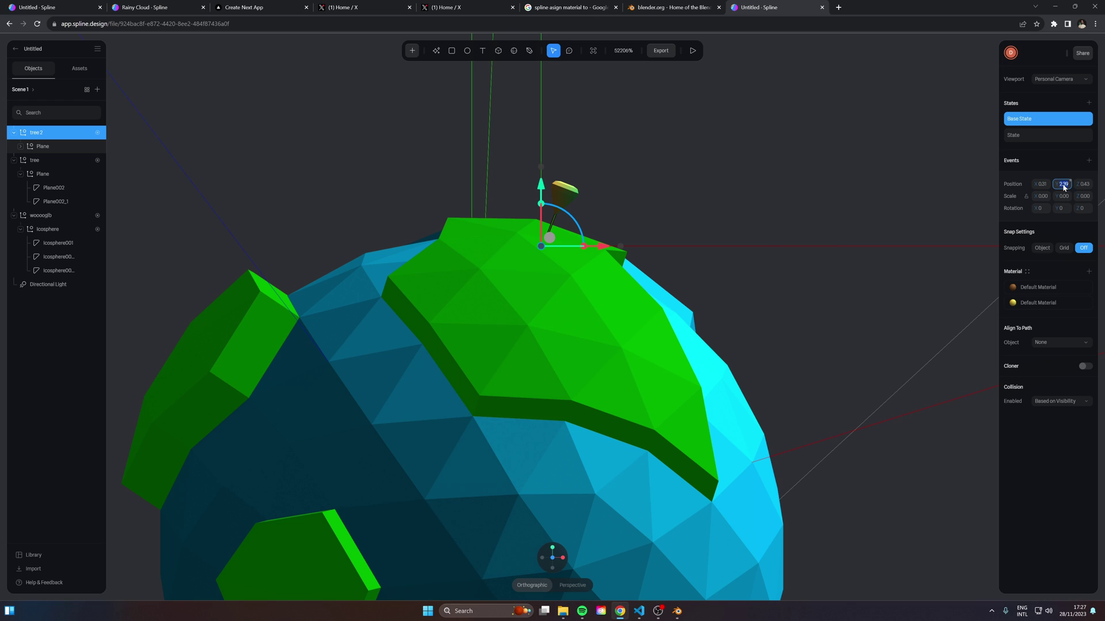
{"action": "left_click", "coordinate": [1030, 139]}
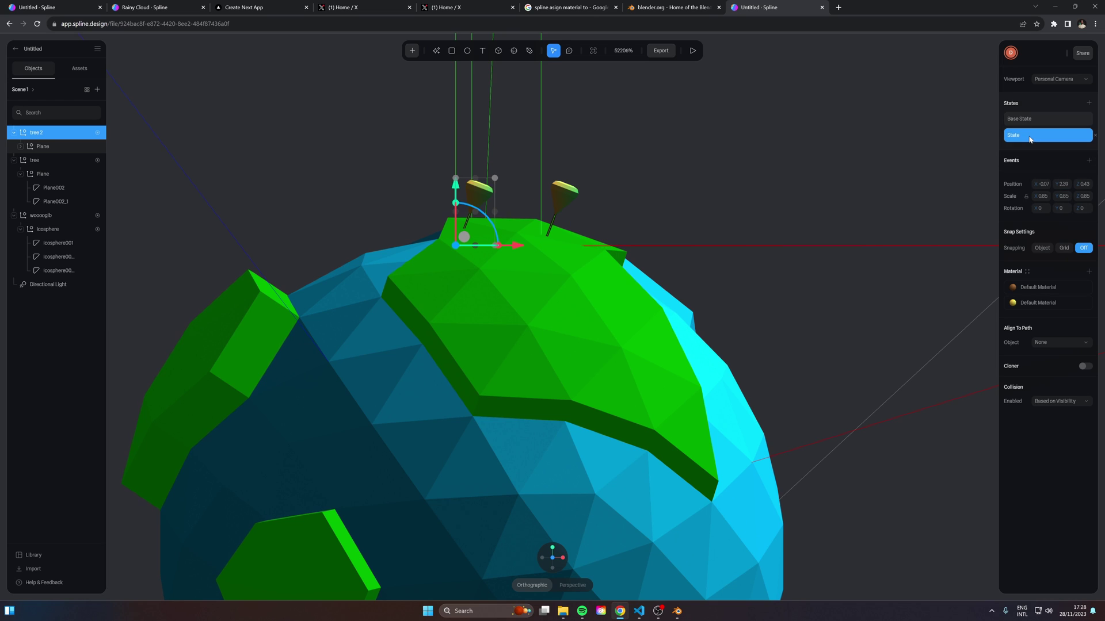
{"action": "left_click", "coordinate": [1046, 185]}
{"action": "left_click", "coordinate": [1044, 122]}
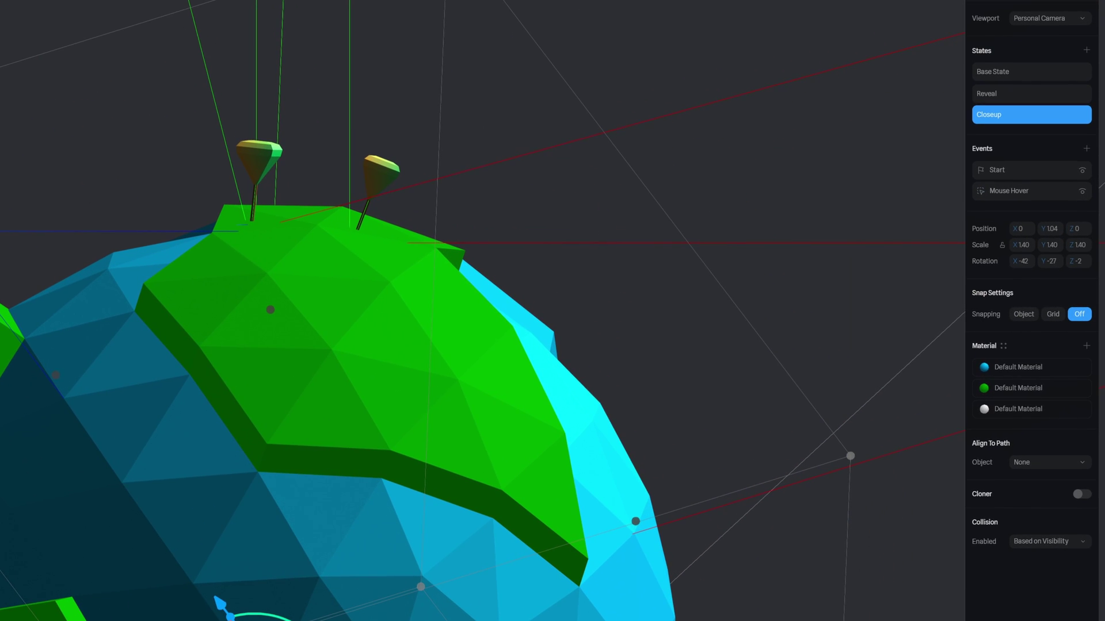
Add a Transition action to the Icosphere's Mouse Hover event, targeting tree and going from Current to State.
{"action": "left_click", "coordinate": [1042, 190]}
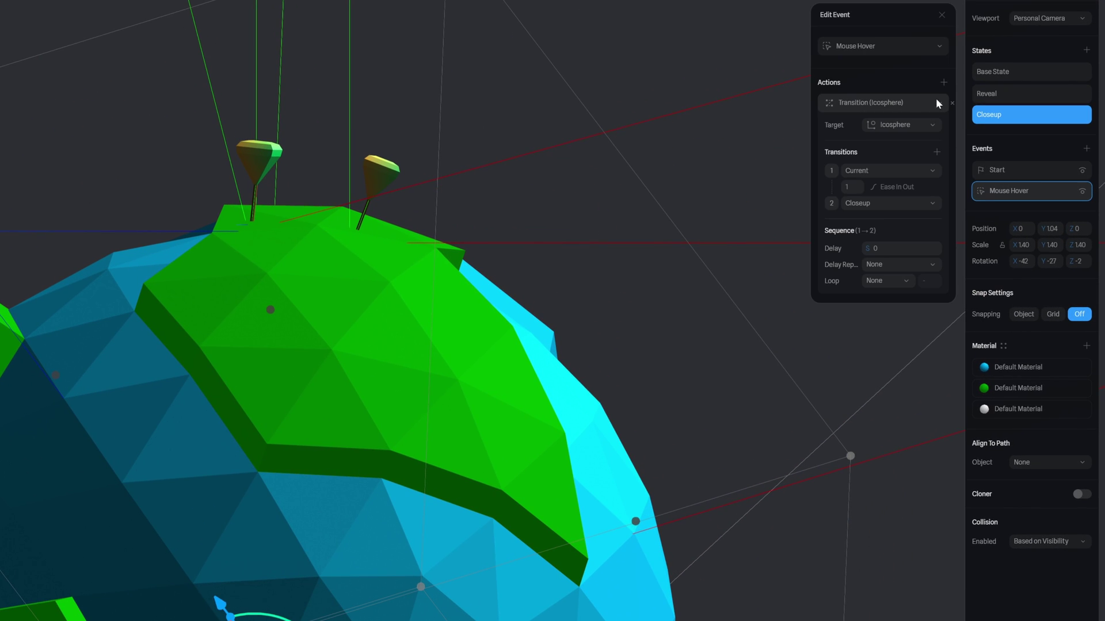
{"action": "left_click", "coordinate": [943, 82]}
{"action": "left_click", "coordinate": [915, 104]}
{"action": "left_click", "coordinate": [914, 102]}
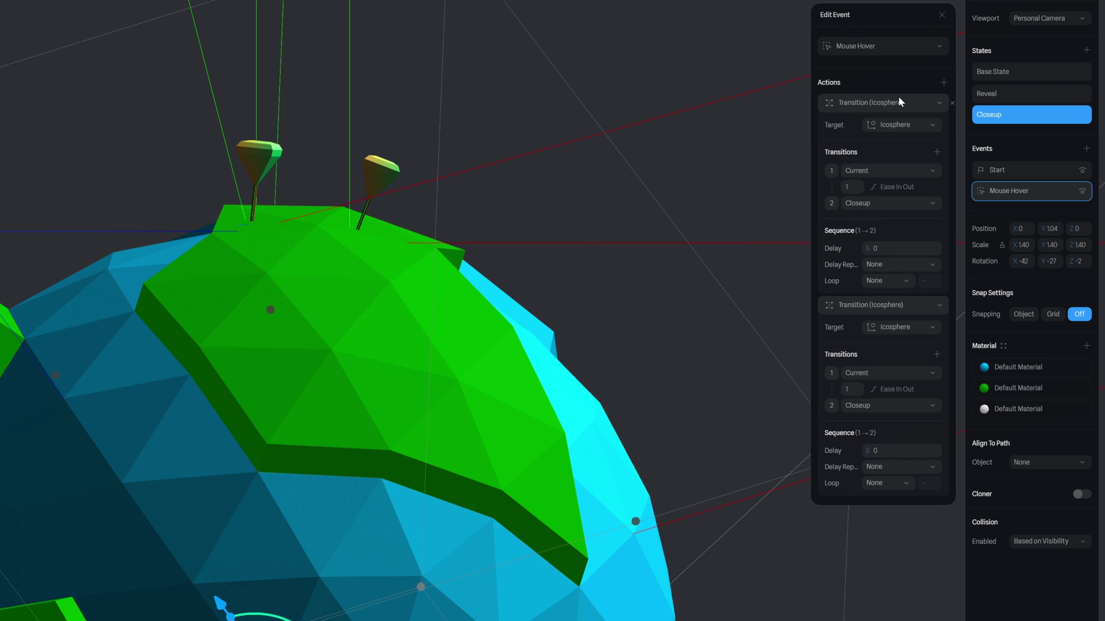
{"action": "left_click", "coordinate": [901, 125]}
{"action": "left_click", "coordinate": [912, 174]}
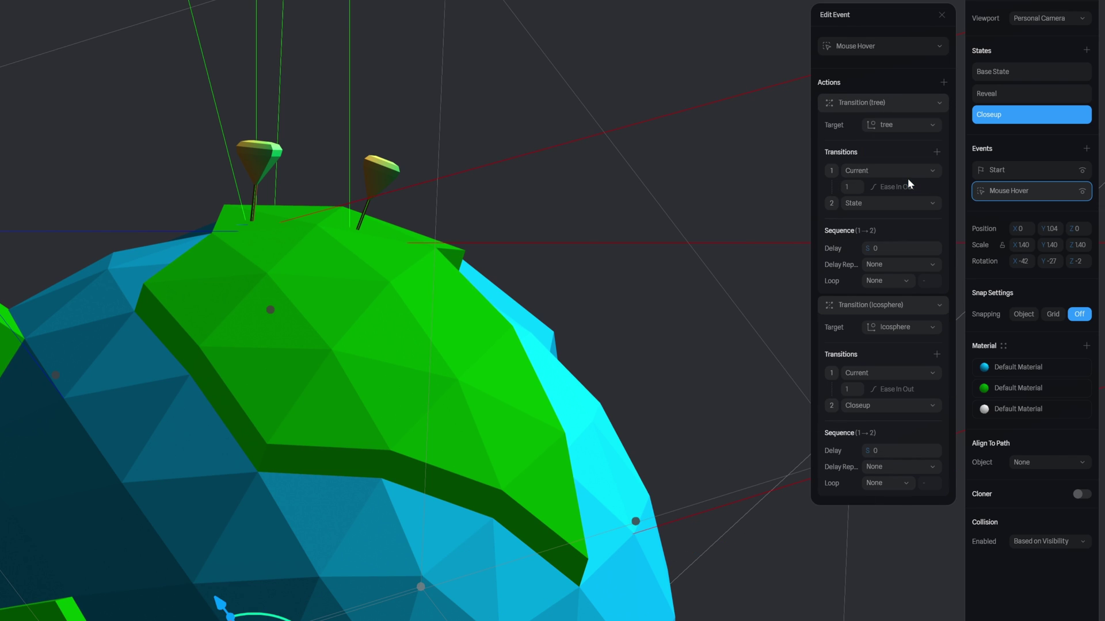
{"action": "left_click", "coordinate": [872, 170]}
{"action": "left_click", "coordinate": [872, 171]}
{"action": "left_click", "coordinate": [875, 202]}
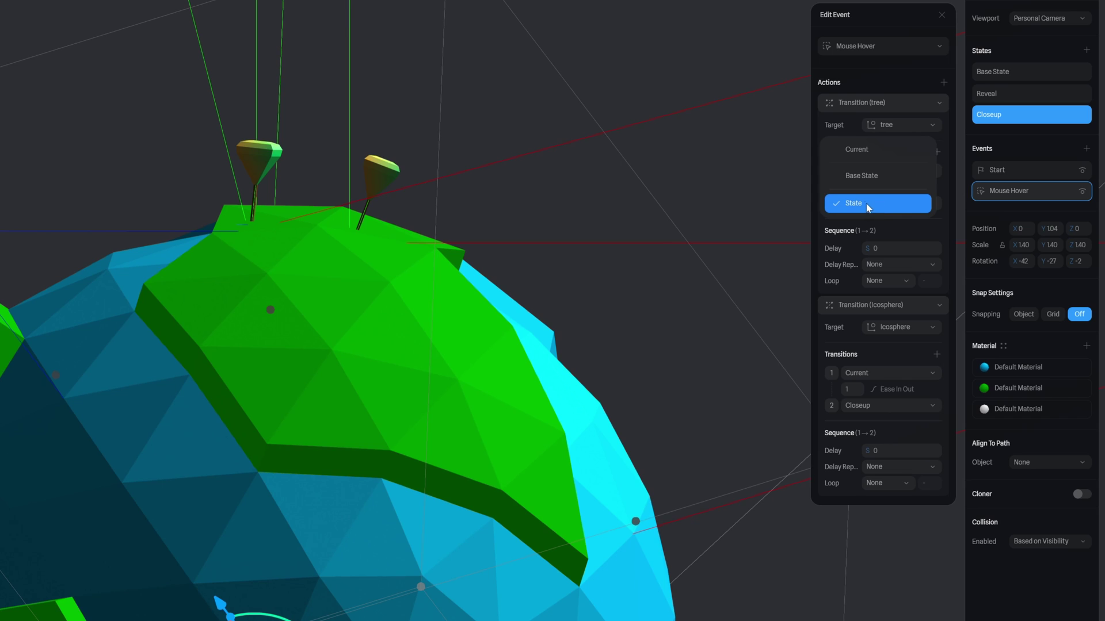
{"action": "left_click", "coordinate": [869, 205]}
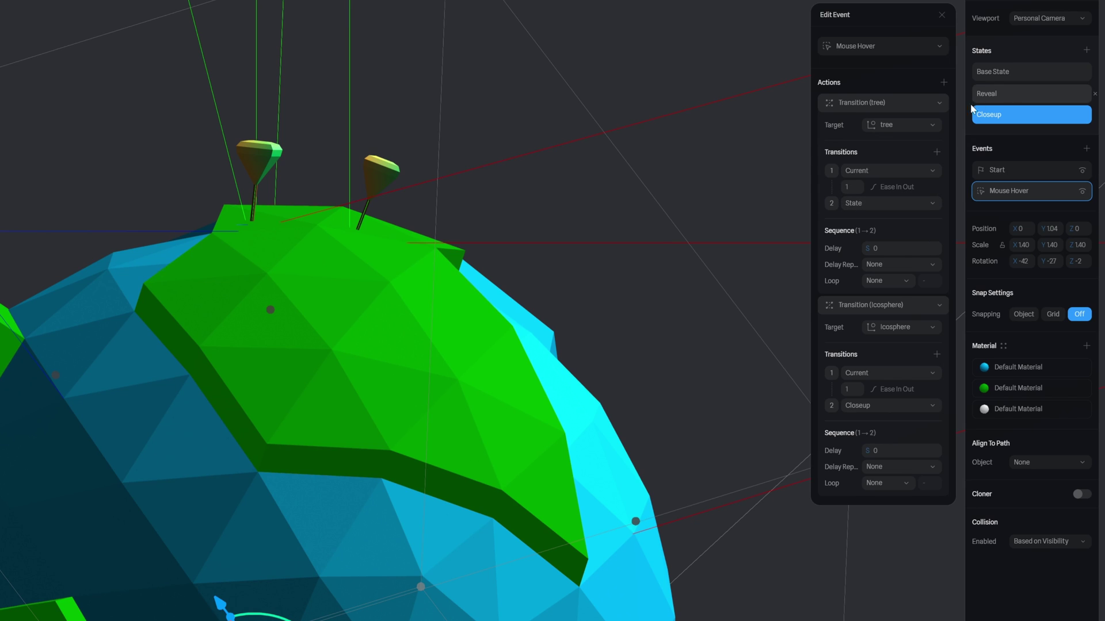
Give the tree transition Spring easing and a 1.2 second delay, and preview the hover animation.
{"action": "left_click", "coordinate": [883, 187]}
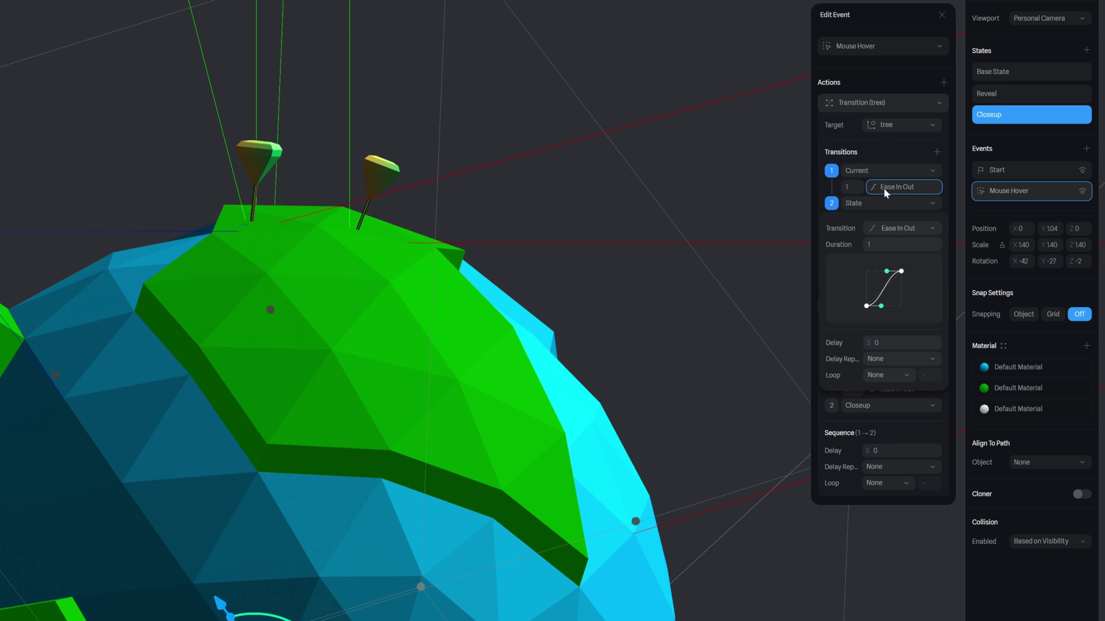
{"action": "left_click", "coordinate": [908, 230]}
{"action": "left_click", "coordinate": [902, 264]}
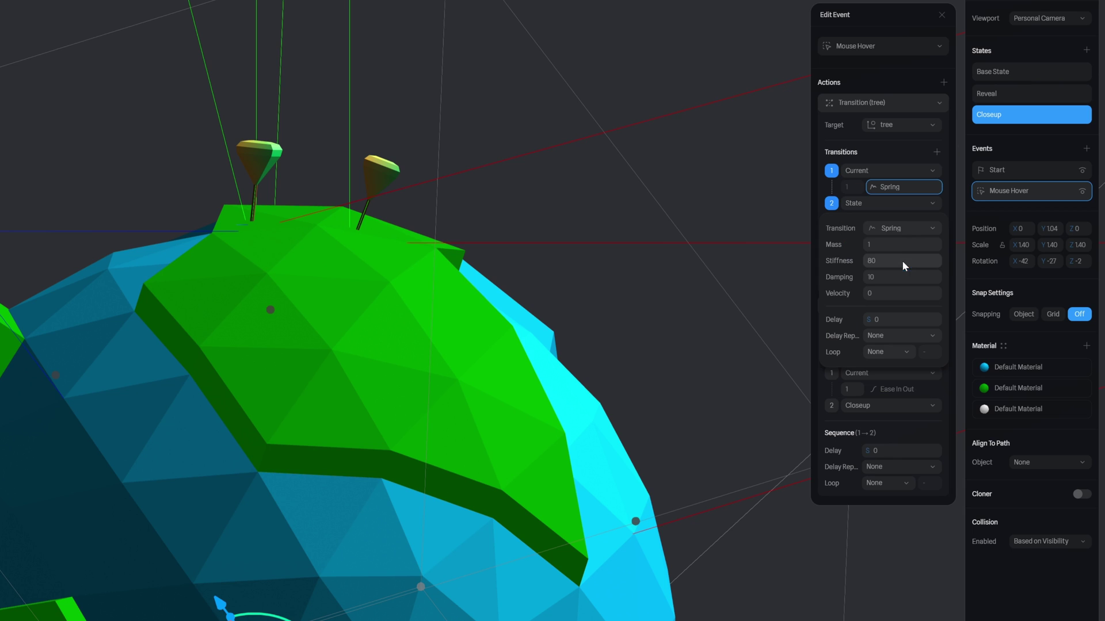
{"action": "left_click", "coordinate": [906, 187]}
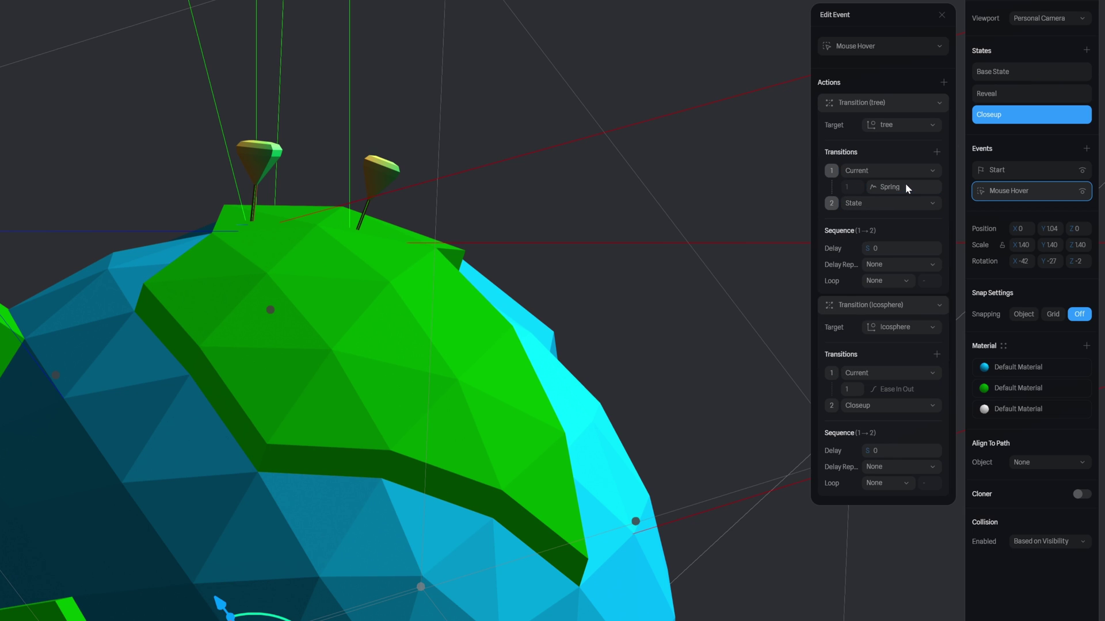
{"action": "left_click", "coordinate": [890, 245]}
{"action": "type", "text": "1.2"}
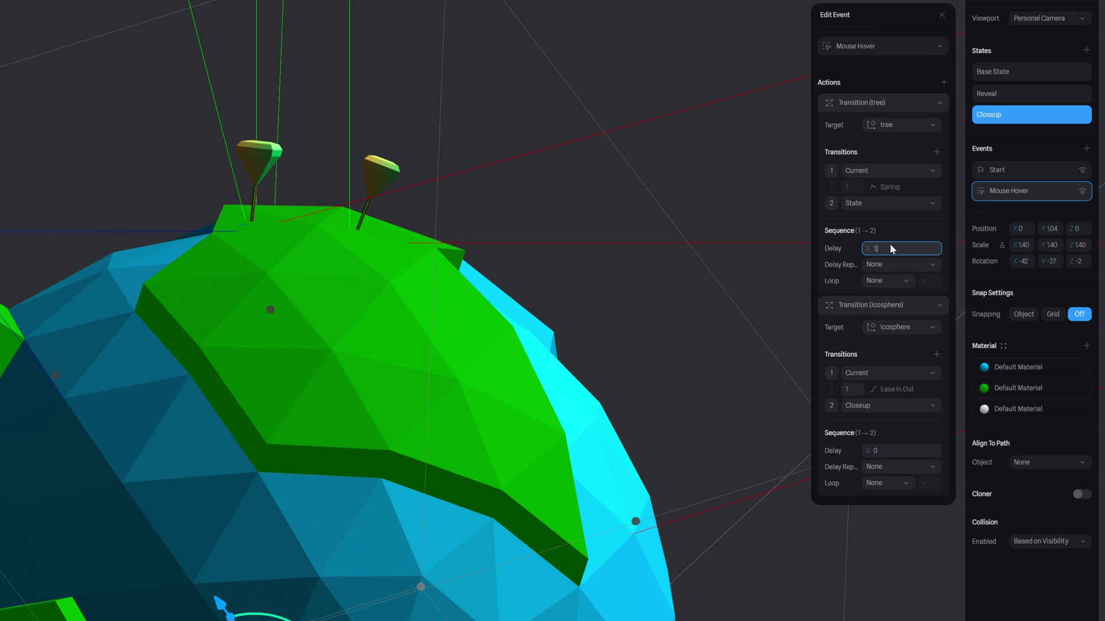
{"action": "key", "text": "Return"}
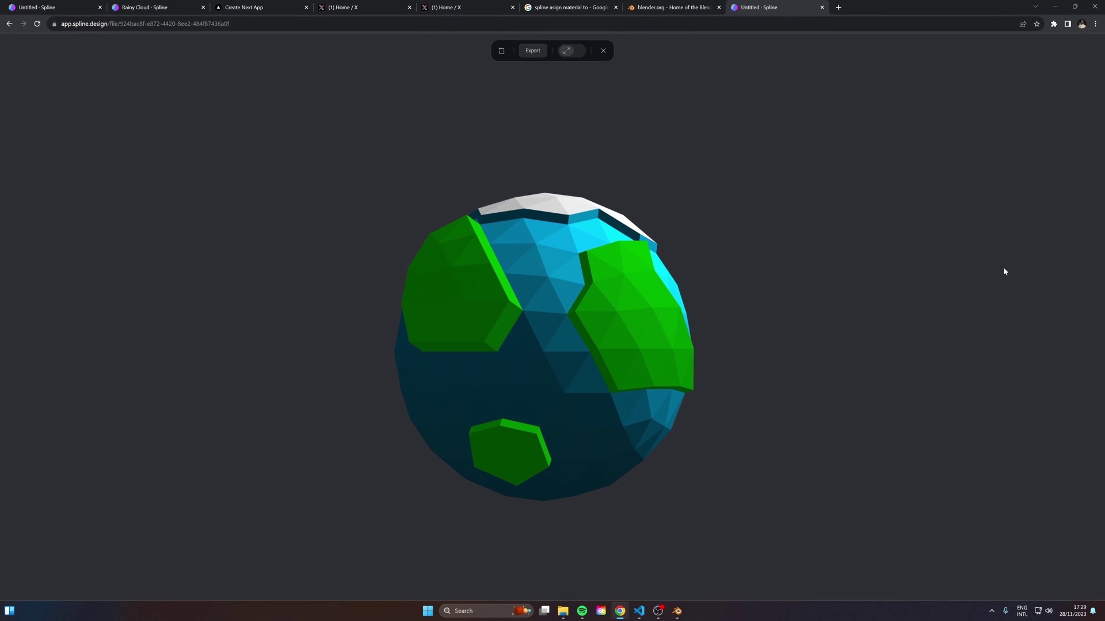
{"action": "mouse_move", "coordinate": [538, 324]}
{"action": "left_click", "coordinate": [603, 51]}
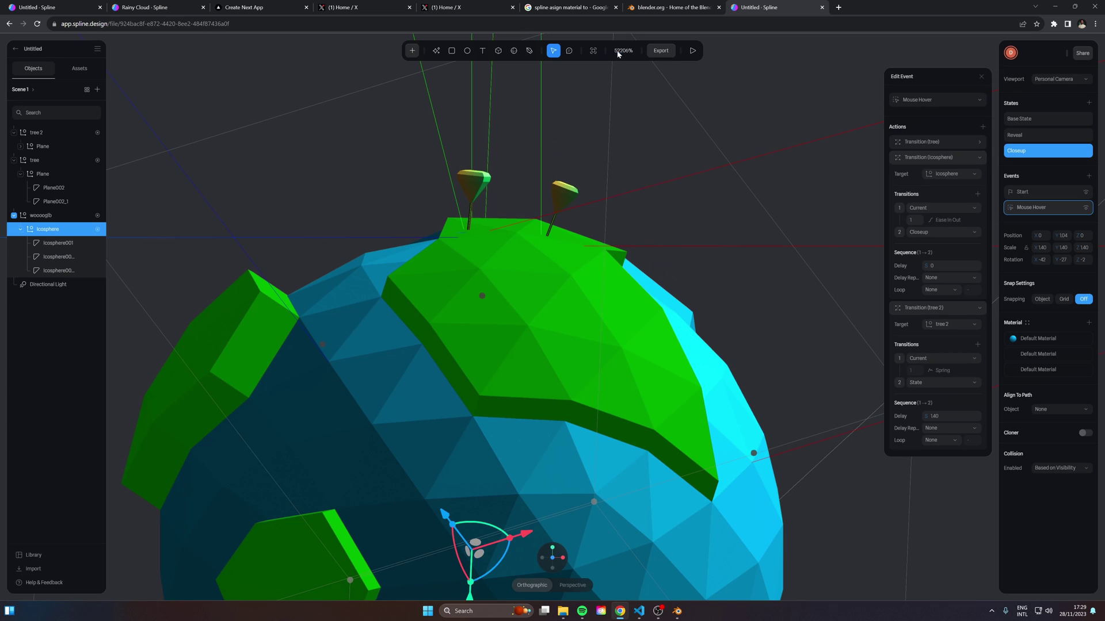
Set the delay repeat of the Icosphere and tree 2 transitions to Start, and preview the scene.
{"action": "left_click", "coordinate": [941, 280]}
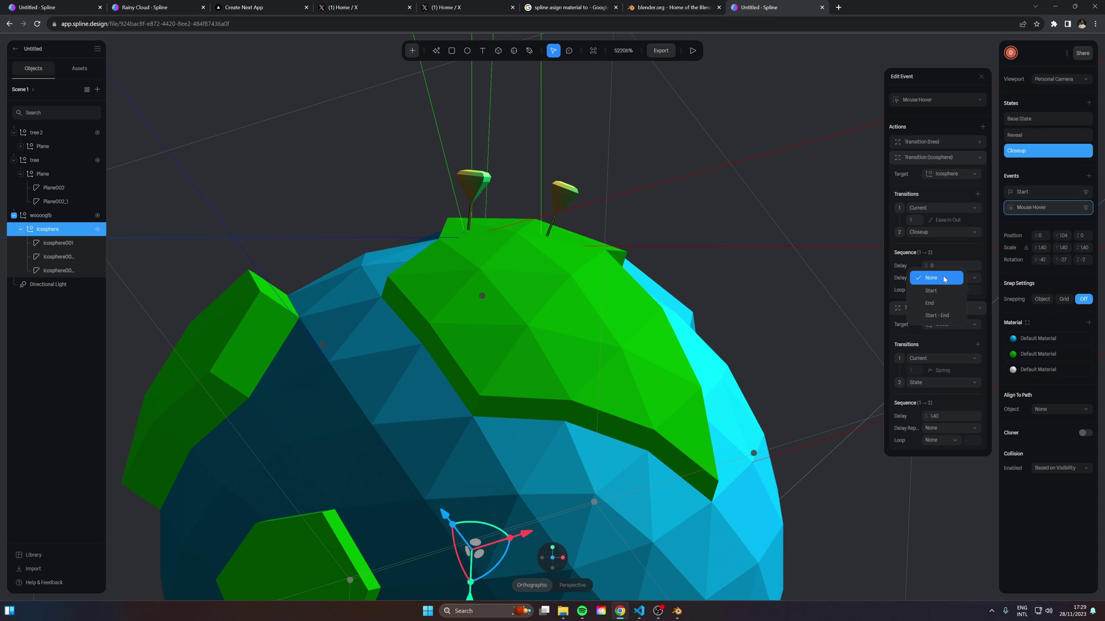
{"action": "left_click", "coordinate": [947, 281]}
{"action": "left_click", "coordinate": [944, 280]}
{"action": "left_click", "coordinate": [935, 292]}
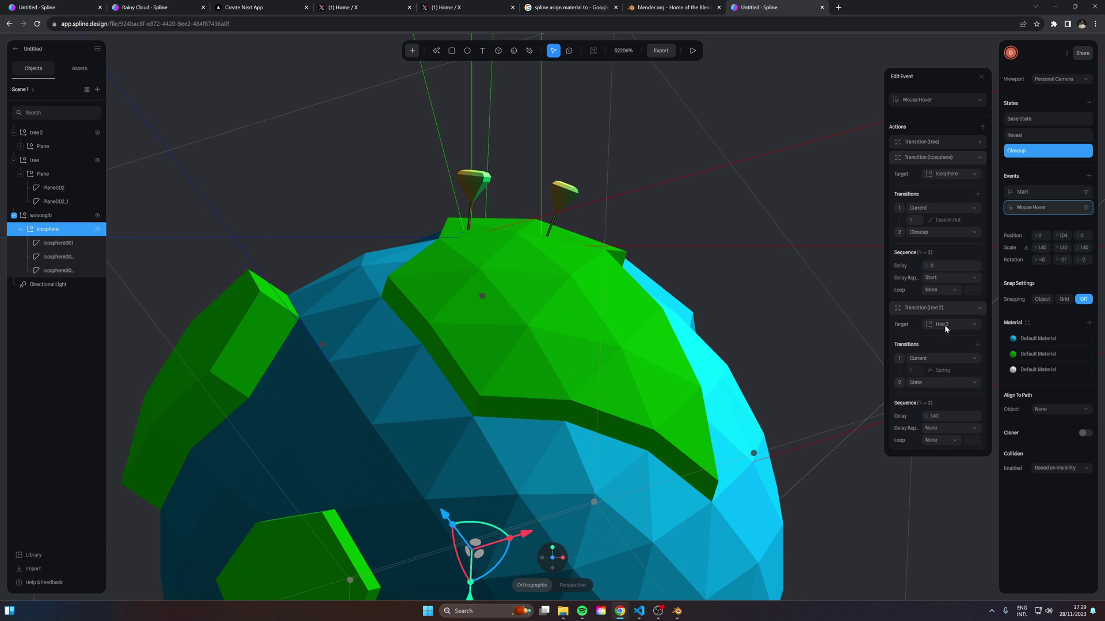
{"action": "left_click", "coordinate": [937, 431]}
{"action": "left_click", "coordinate": [935, 444]}
{"action": "left_click", "coordinate": [692, 51]}
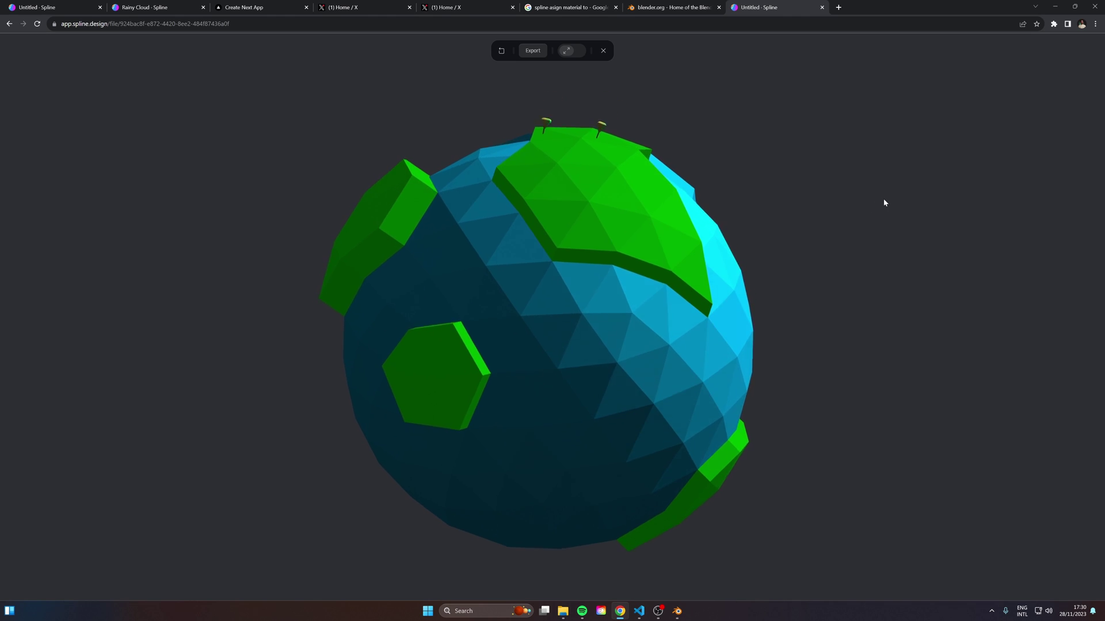
{"action": "key", "text": "Escape"}
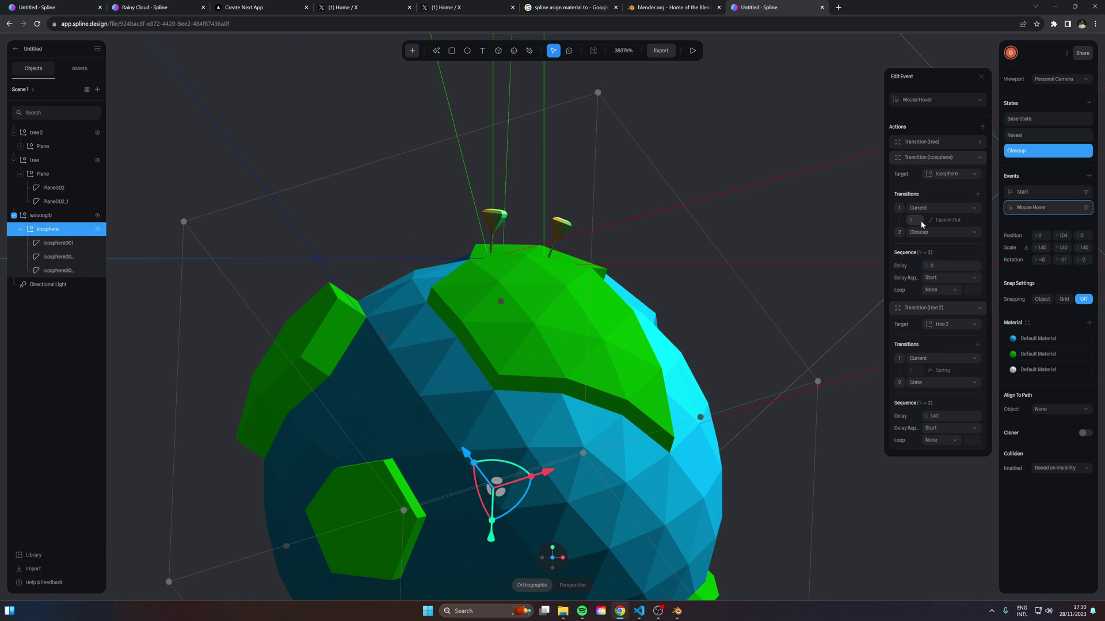
Open the Icosphere transition's delay and delay repeat settings, and preview the scene again.
{"action": "left_click", "coordinate": [940, 266]}
{"action": "left_click", "coordinate": [943, 278]}
{"action": "left_click", "coordinate": [693, 51]}
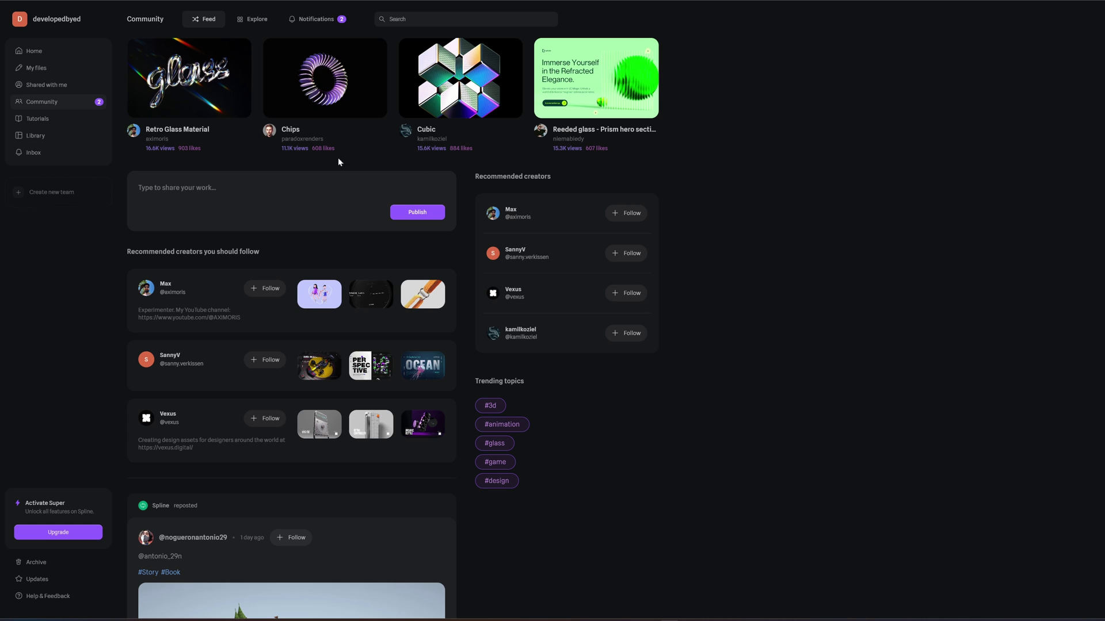
Browse the Spline community feed and search it for "cloud".
{"action": "scroll", "coordinate": [299, 219], "scroll_direction": "down", "scroll_amount": 5}
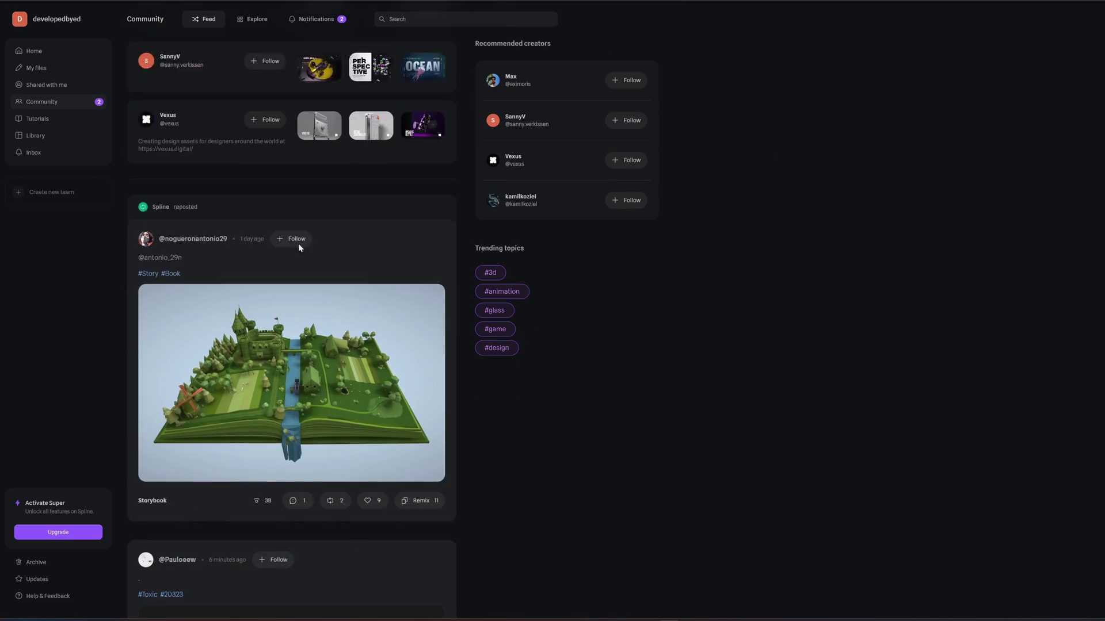
{"action": "scroll", "coordinate": [298, 244], "scroll_direction": "down", "scroll_amount": 15}
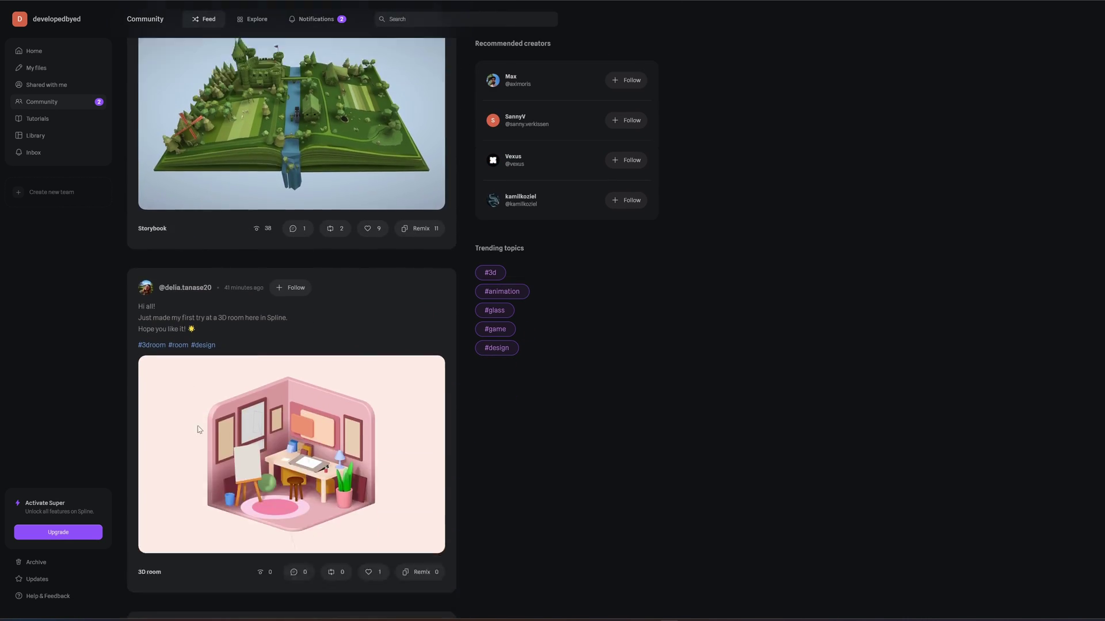
{"action": "scroll", "coordinate": [200, 430], "scroll_direction": "down", "scroll_amount": 1}
{"action": "scroll", "coordinate": [521, 401], "scroll_direction": "up", "scroll_amount": 10}
{"action": "left_click", "coordinate": [419, 18]}
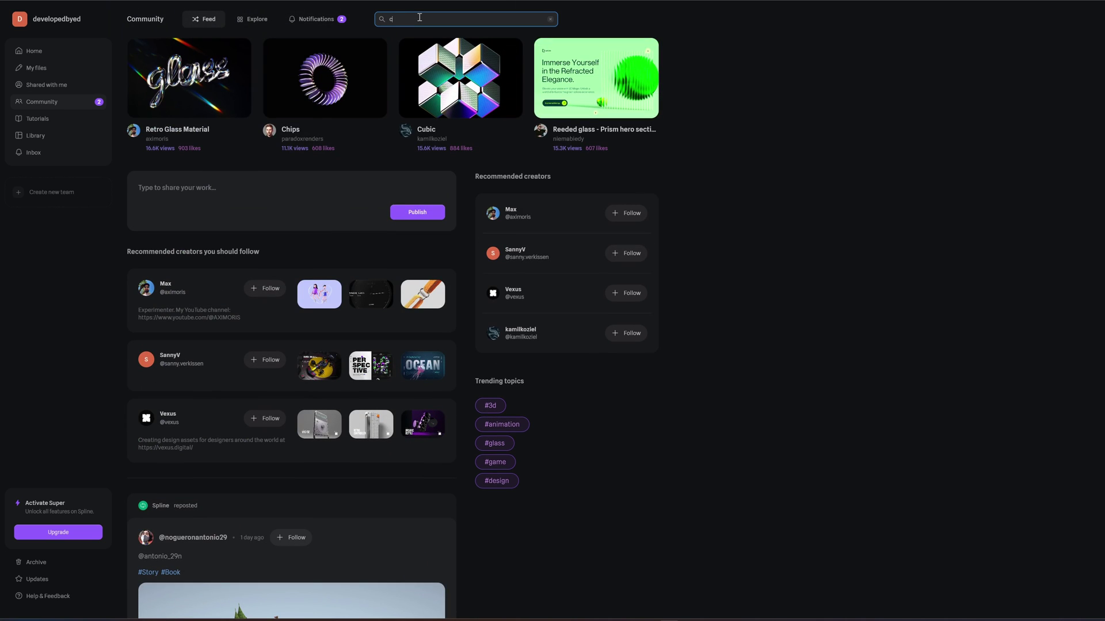
{"action": "type", "text": "cloud"}
{"action": "key", "text": "Return"}
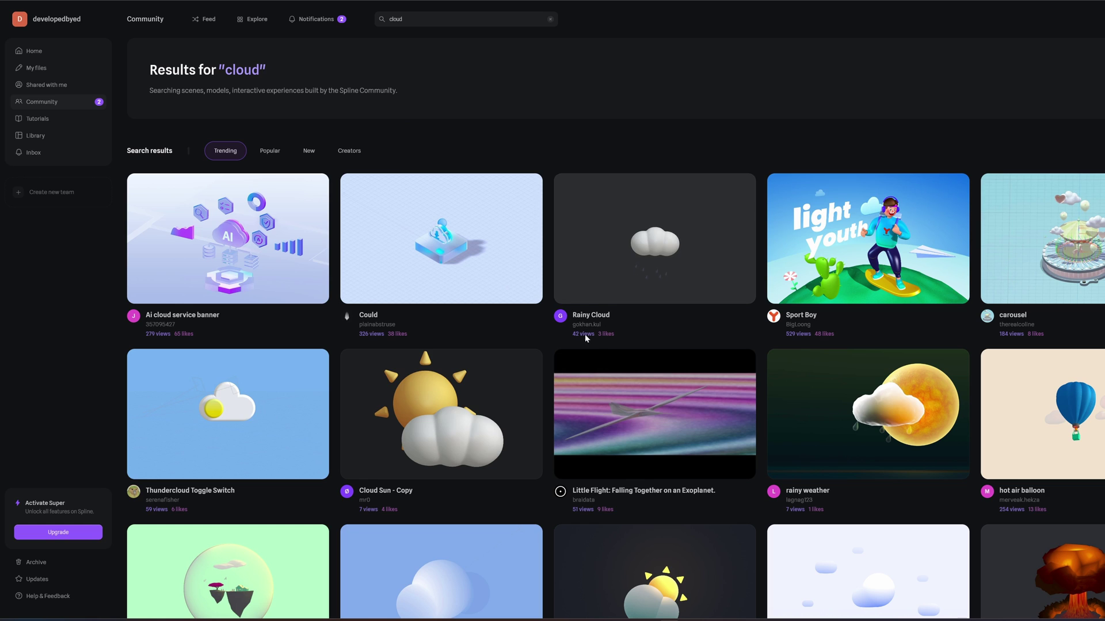
Open the Rainy Cloud community scene, remix it as an editable file, and return to its community page.
{"action": "left_click", "coordinate": [644, 261]}
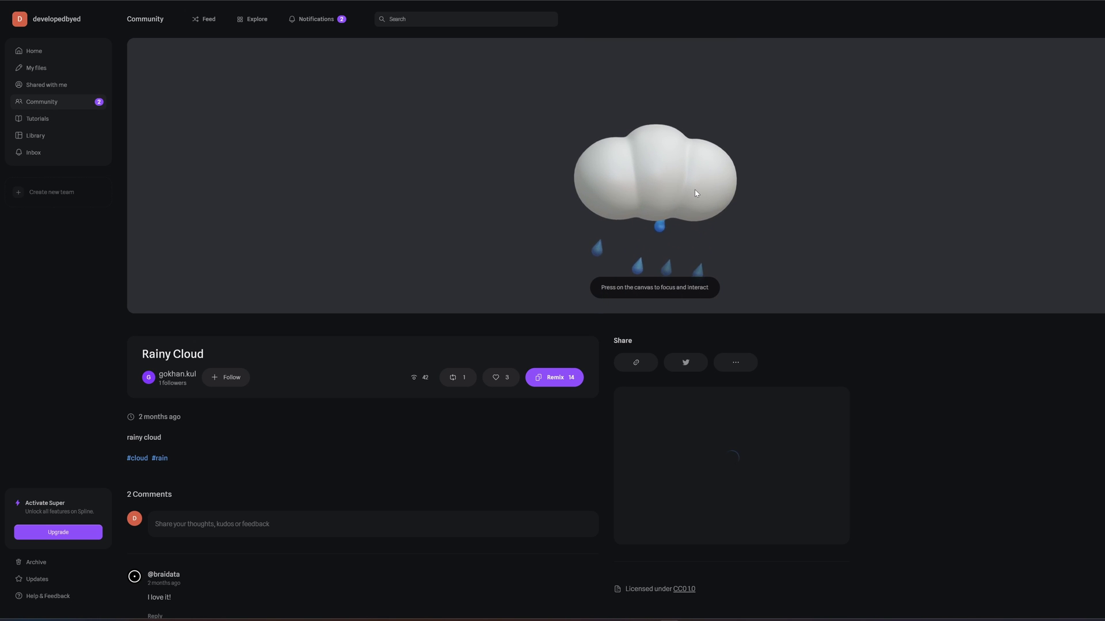
{"action": "left_click", "coordinate": [553, 378]}
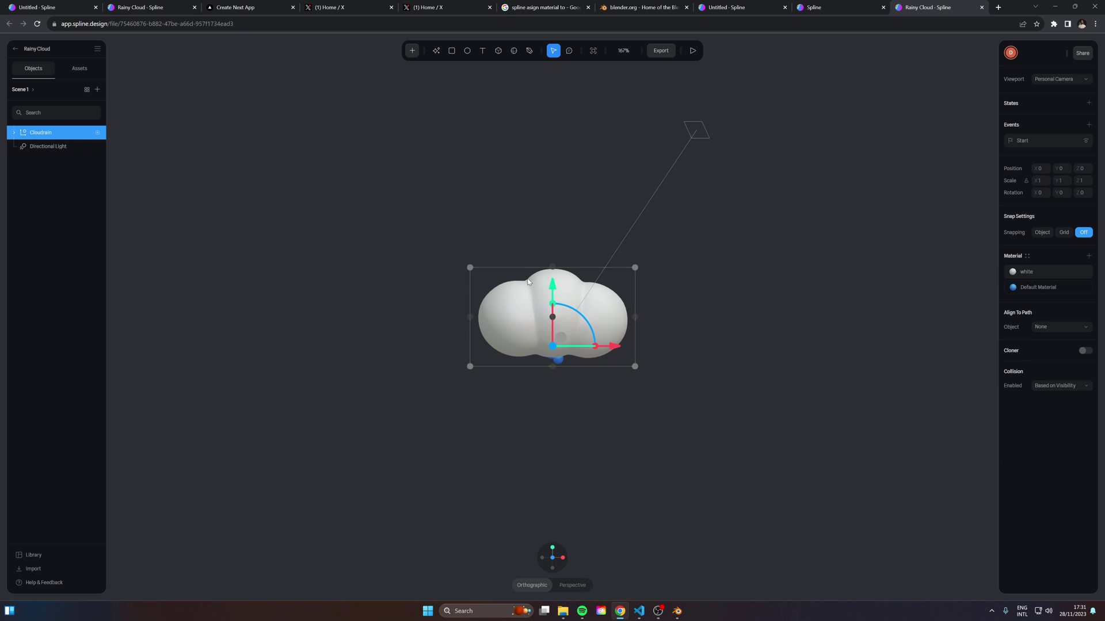
{"action": "left_click", "coordinate": [809, 7]}
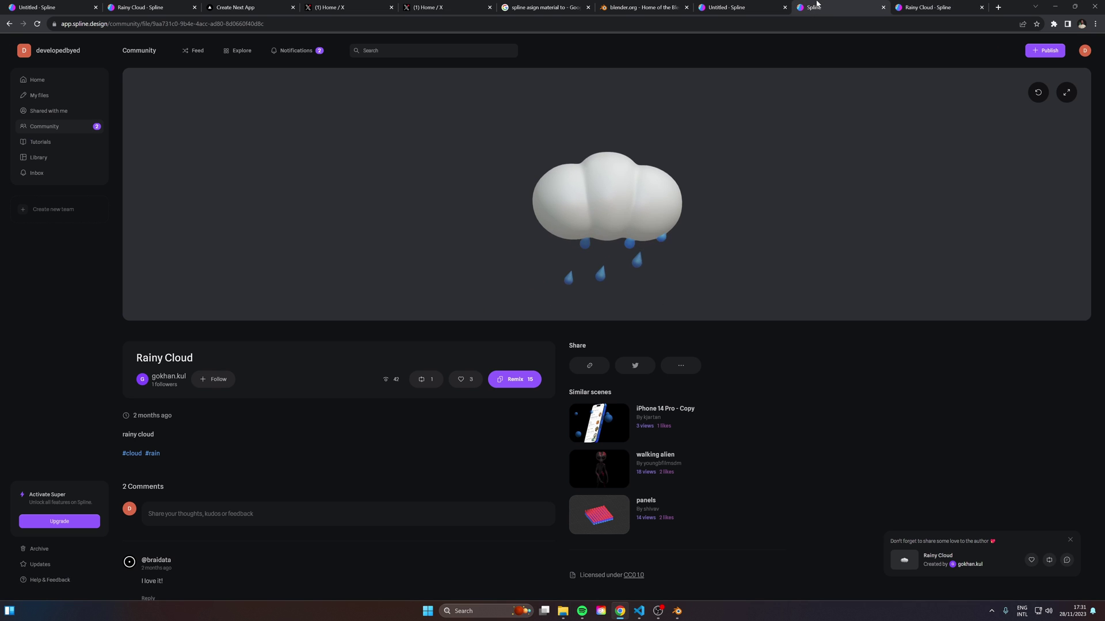
Paste the rainy cloud into the untitled planet scene and position it above and to one side of the planet.
{"action": "left_click", "coordinate": [726, 7]}
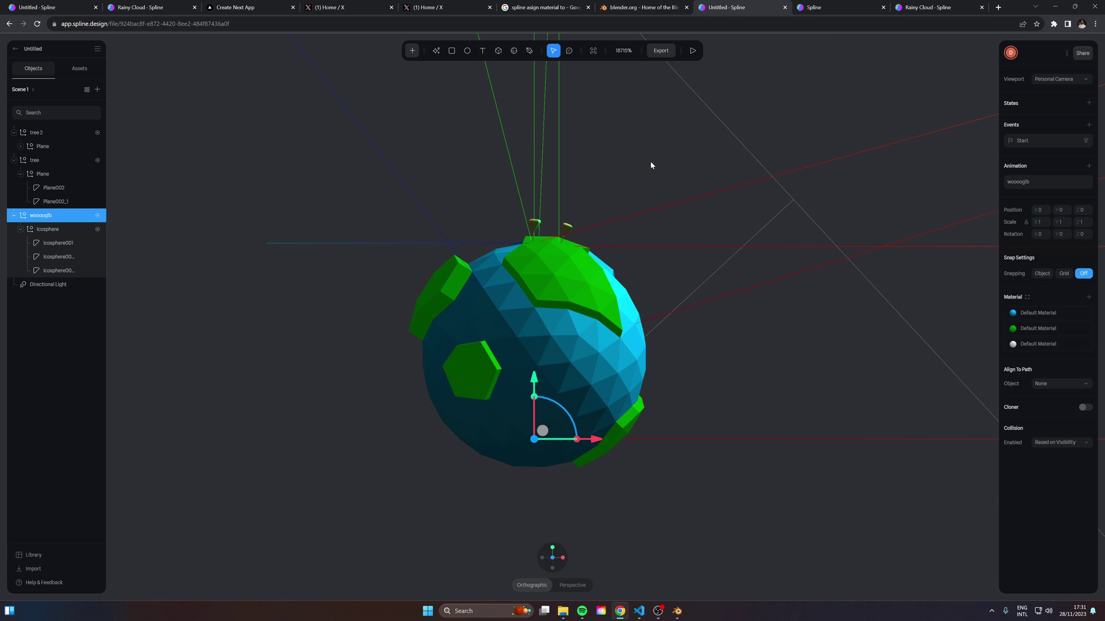
{"action": "key", "text": "ctrl+v"}
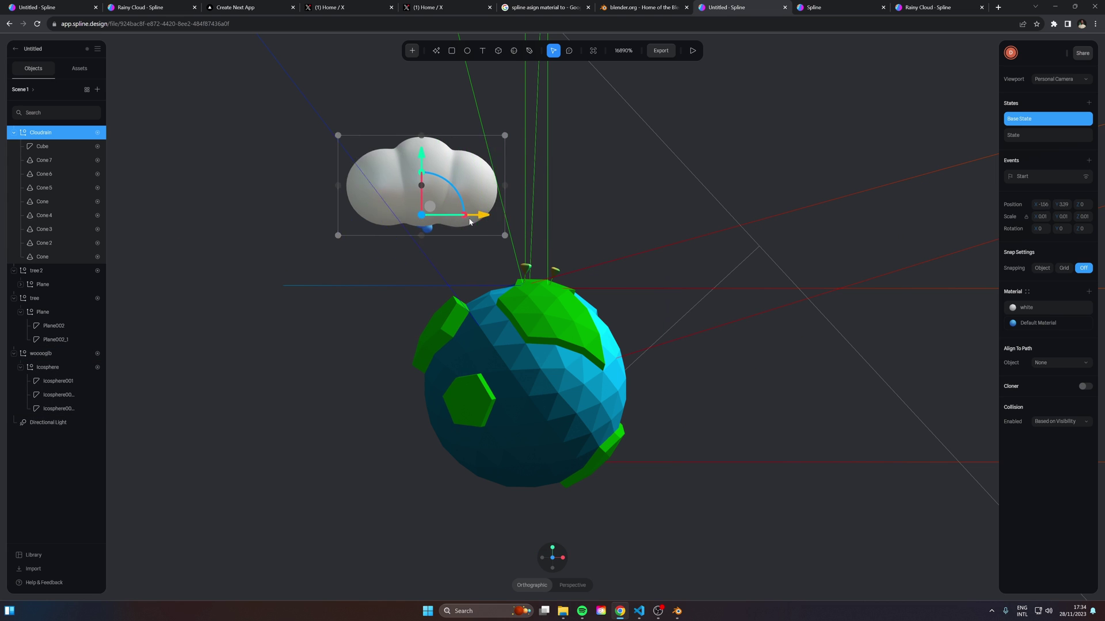
{"action": "left_click_drag", "start_coordinate": [470, 221], "coordinate": [454, 224]}
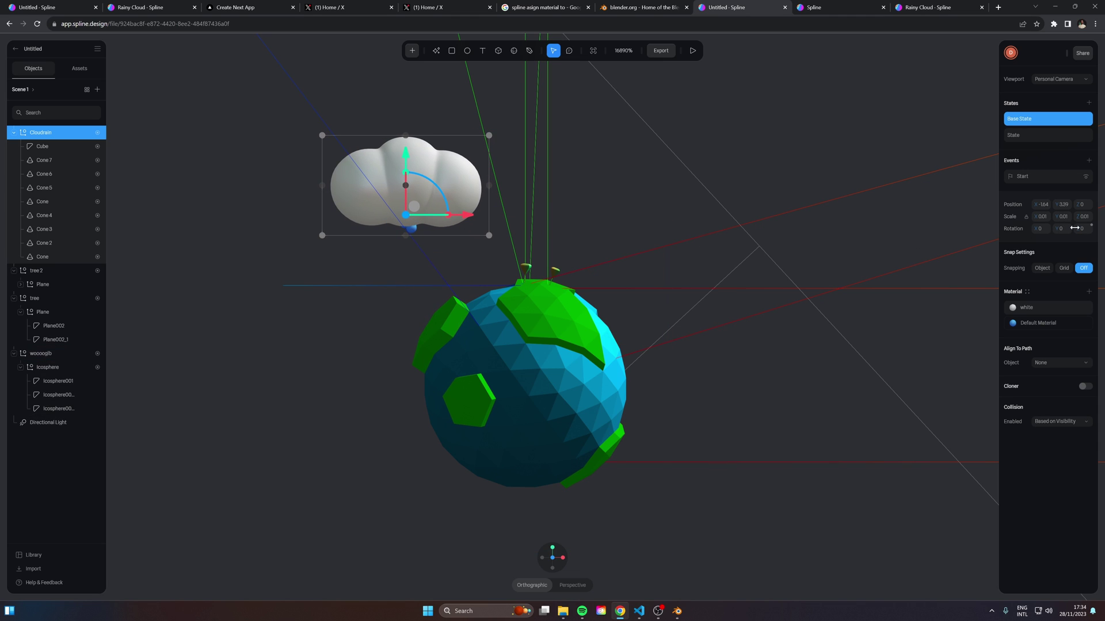
Tilt the cloud about the Z axis in its Base State and set the Z rotation to 0 in its second state.
{"action": "left_click_drag", "start_coordinate": [1074, 229], "coordinate": [1091, 228]}
{"action": "left_click", "coordinate": [1030, 136]}
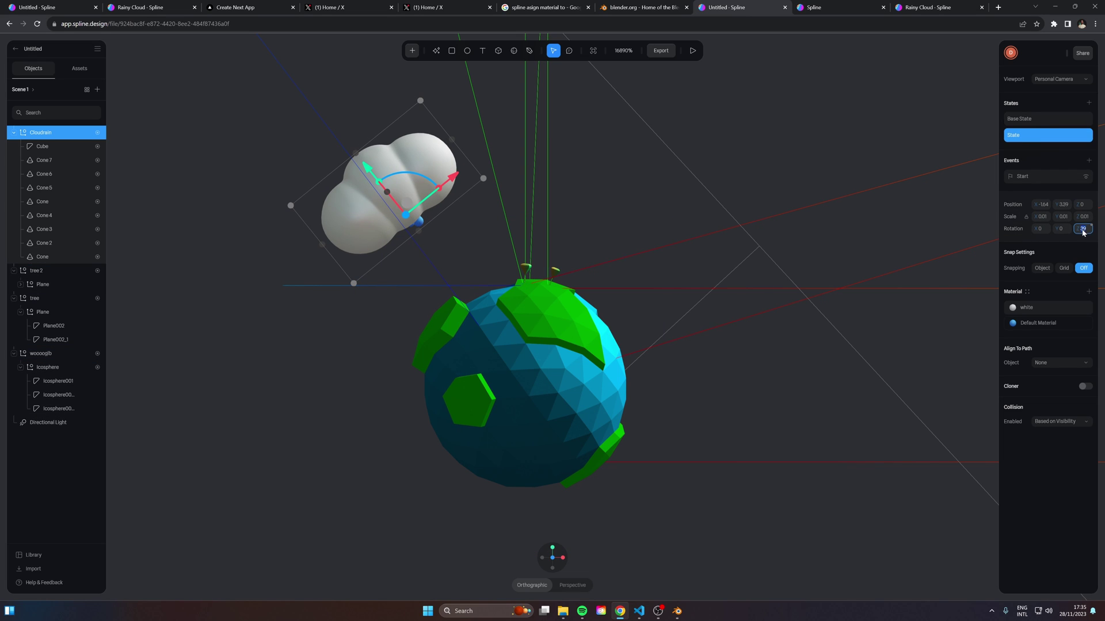
{"action": "key", "text": "Return"}
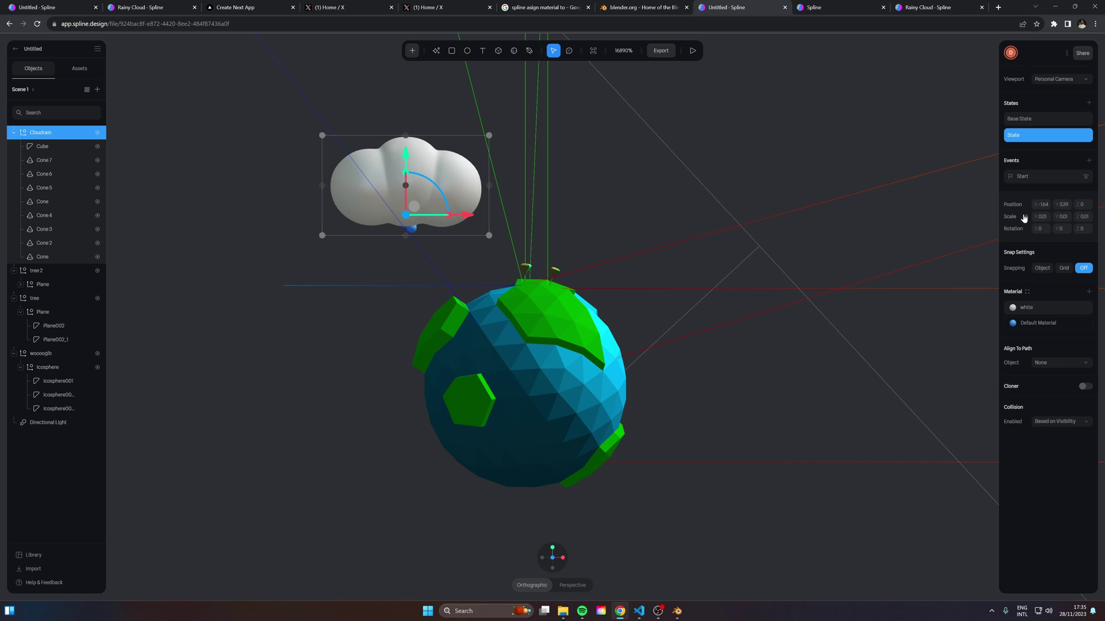
In the cloud's second state, move it above the planet at about X 0.08 and scale it down.
{"action": "left_click_drag", "start_coordinate": [1034, 204], "coordinate": [1045, 203]}
{"action": "left_click_drag", "start_coordinate": [618, 215], "coordinate": [598, 215]}
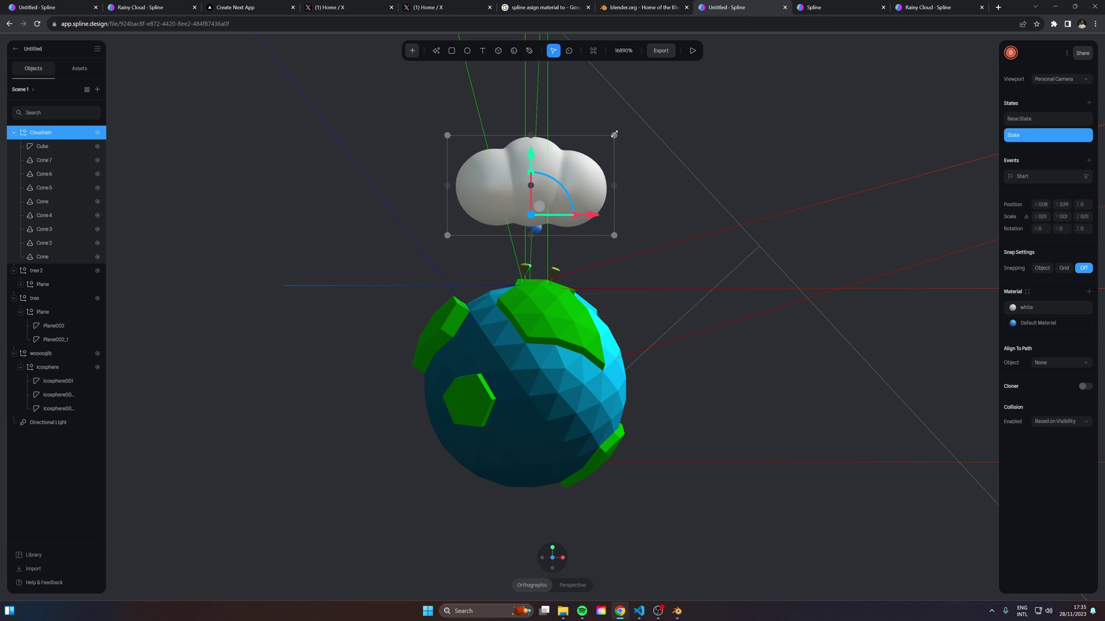
{"action": "left_click_drag", "start_coordinate": [614, 134], "coordinate": [579, 158]}
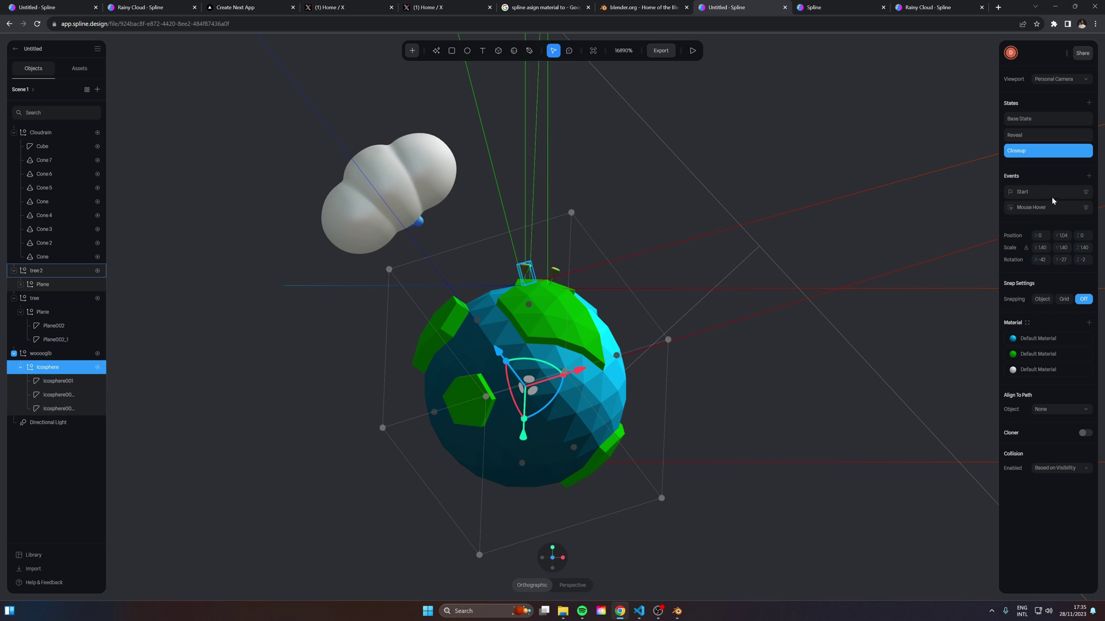
Add a transition action targeting Cloudrain to the Icosphere's Mouse Hover event.
{"action": "left_click", "coordinate": [1040, 208]}
{"action": "left_click", "coordinate": [982, 127]}
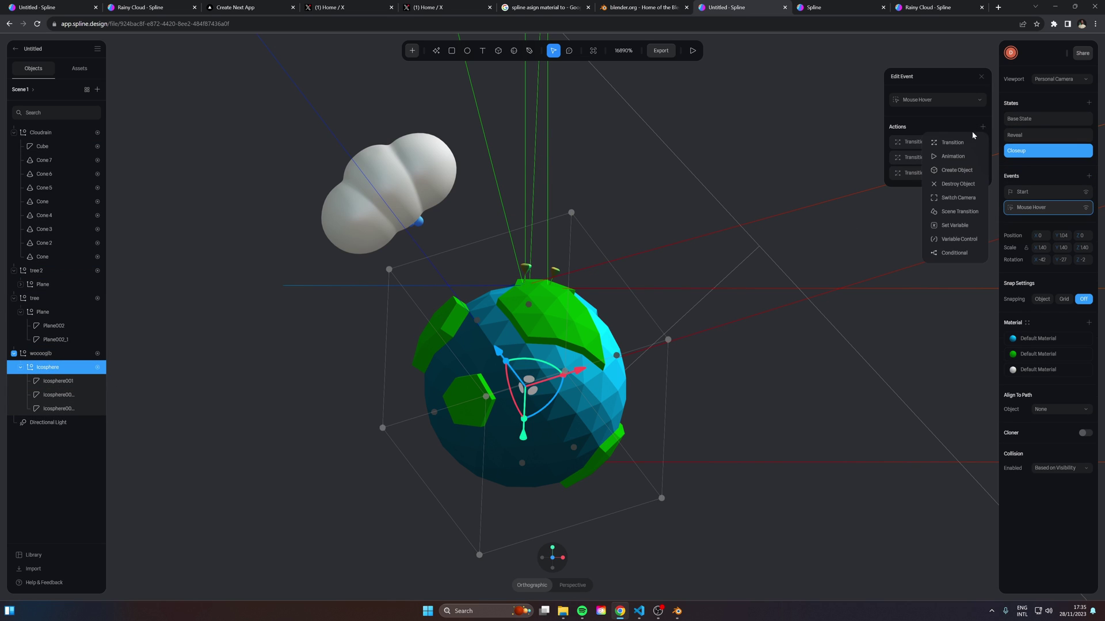
{"action": "left_click", "coordinate": [956, 137]}
{"action": "left_click", "coordinate": [958, 141]}
{"action": "left_click", "coordinate": [946, 163]}
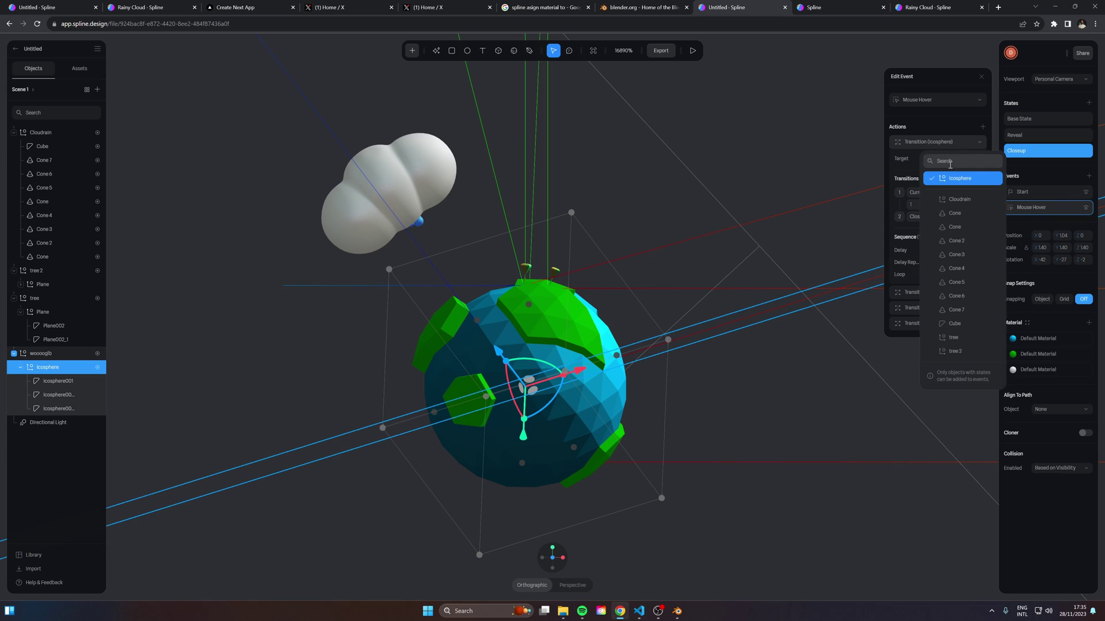
{"action": "left_click", "coordinate": [977, 202]}
Set the Cloudrain transition to run from Base State to State.
{"action": "left_click", "coordinate": [949, 195]}
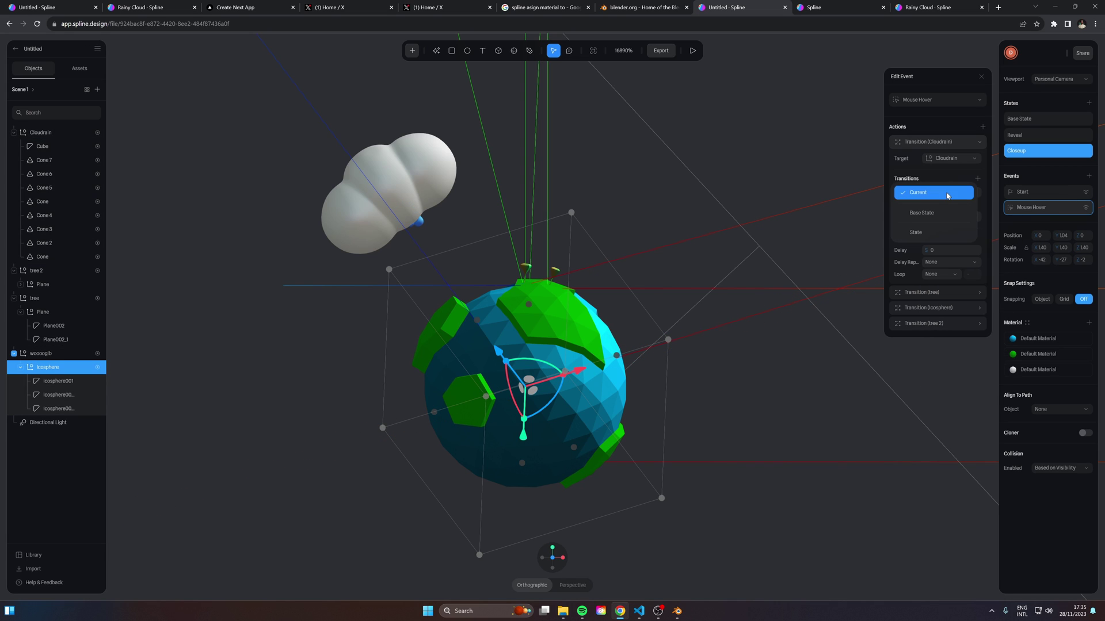
{"action": "left_click", "coordinate": [935, 215]}
{"action": "left_click", "coordinate": [935, 217]}
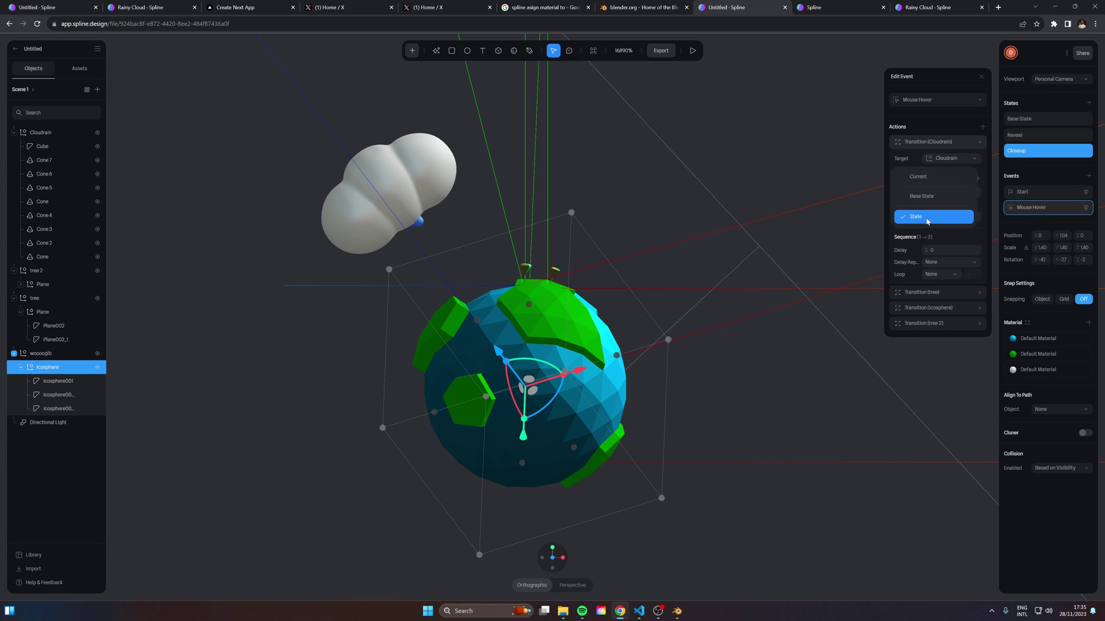
{"action": "left_click", "coordinate": [927, 217]}
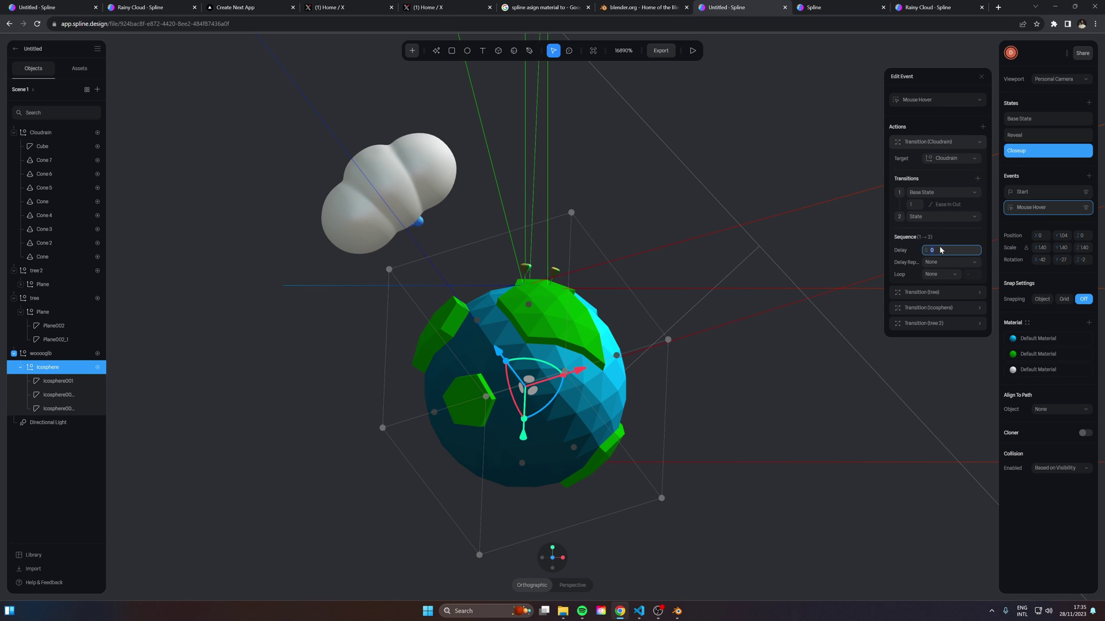
Give the Cloudrain transition a delay of 1, delay repeat Start, and Spring easing.
{"action": "key", "text": "Return"}
{"action": "left_click", "coordinate": [949, 263]}
{"action": "left_click", "coordinate": [942, 275]}
{"action": "left_click", "coordinate": [944, 205]}
{"action": "left_click", "coordinate": [952, 236]}
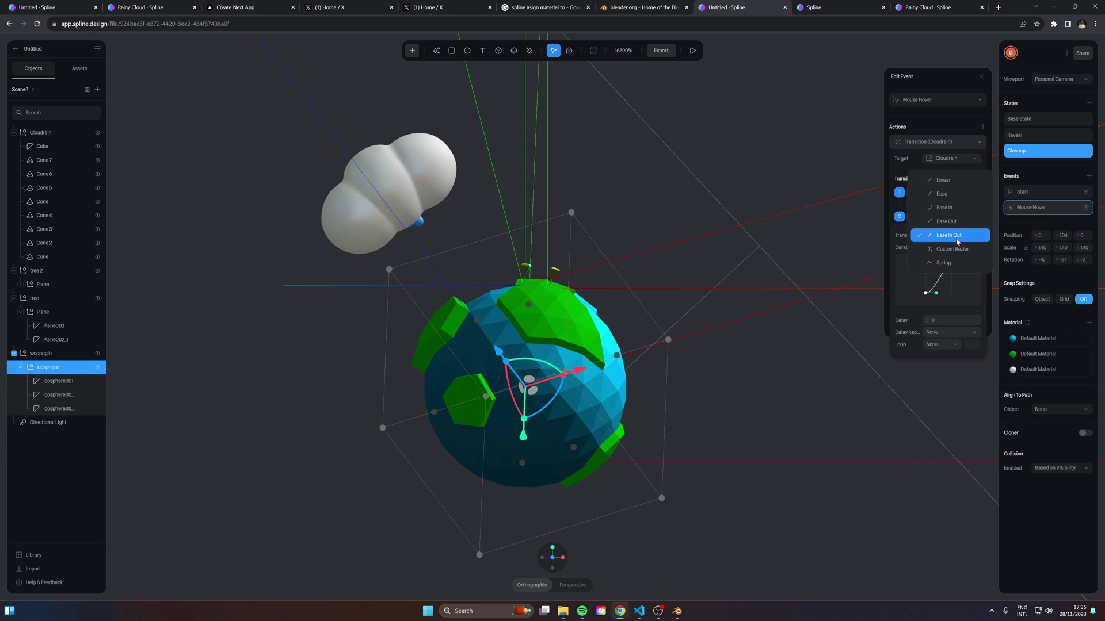
{"action": "left_click", "coordinate": [944, 263]}
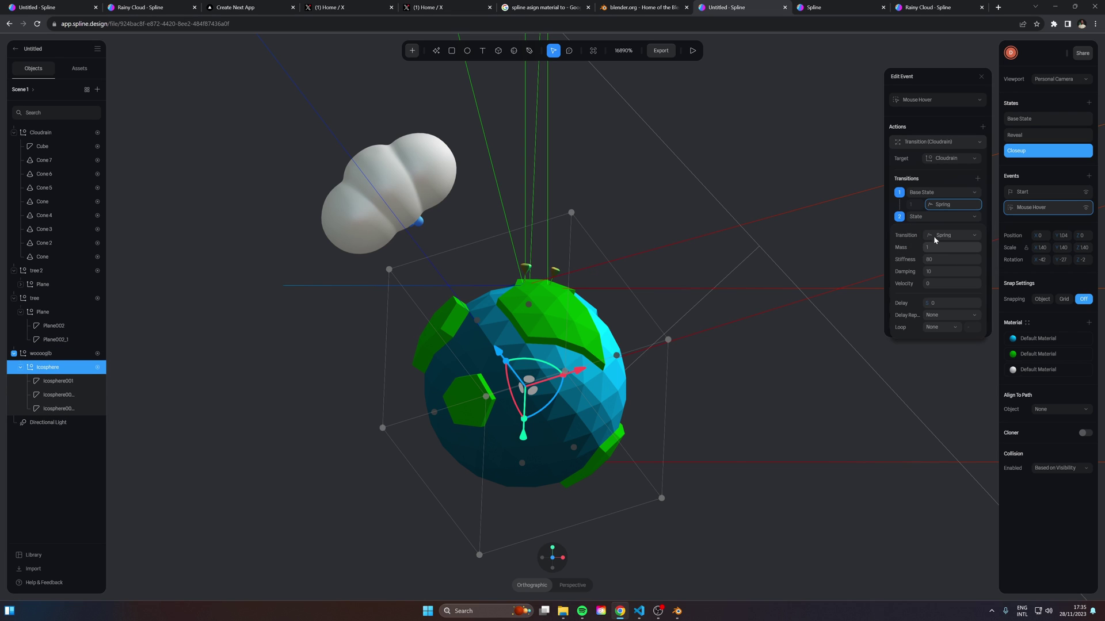
{"action": "left_click", "coordinate": [915, 207]}
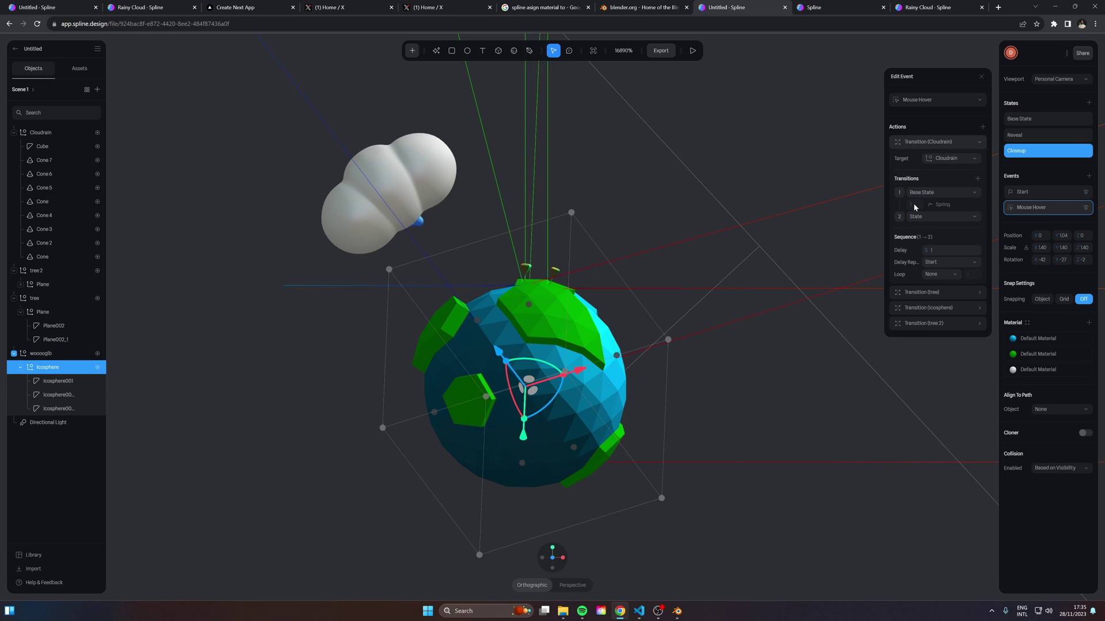
Set the cloud's Base State scale to 0 on all axes and preview its hover transition.
{"action": "left_click", "coordinate": [696, 51]}
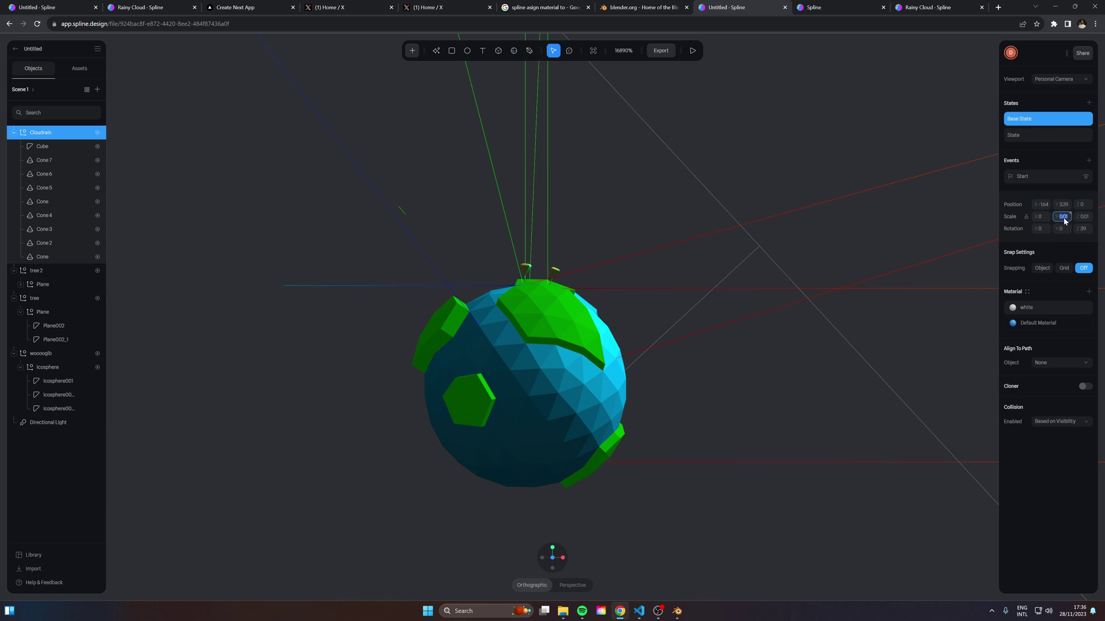
{"action": "type", "text": "0"}
{"action": "left_click", "coordinate": [1086, 217]}
{"action": "type", "text": "0"}
{"action": "left_click", "coordinate": [693, 50]}
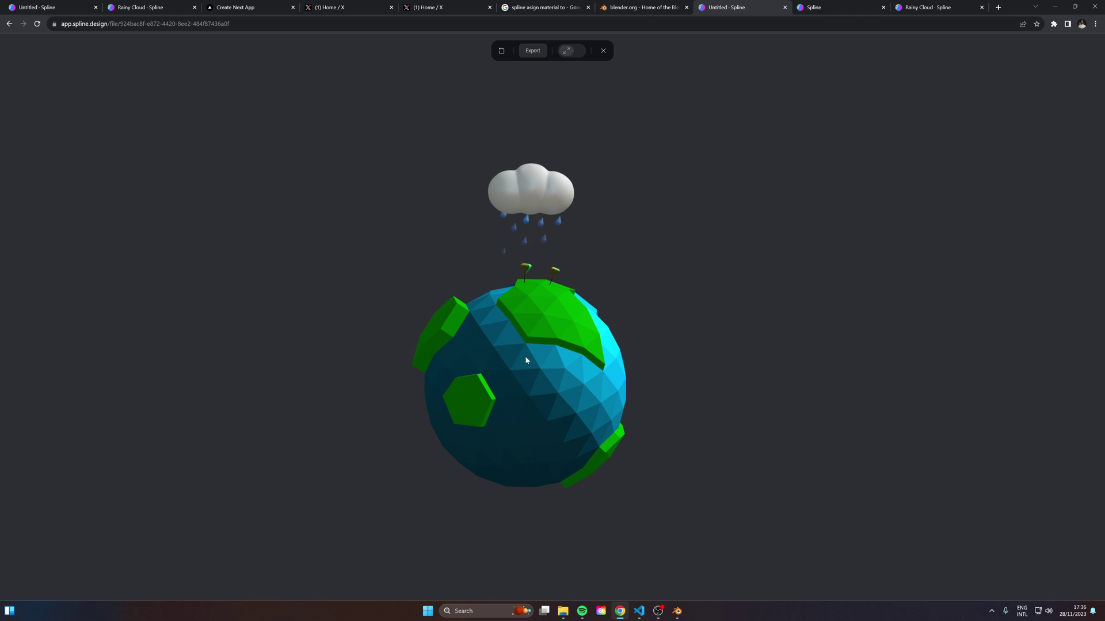
{"action": "key", "text": "Escape"}
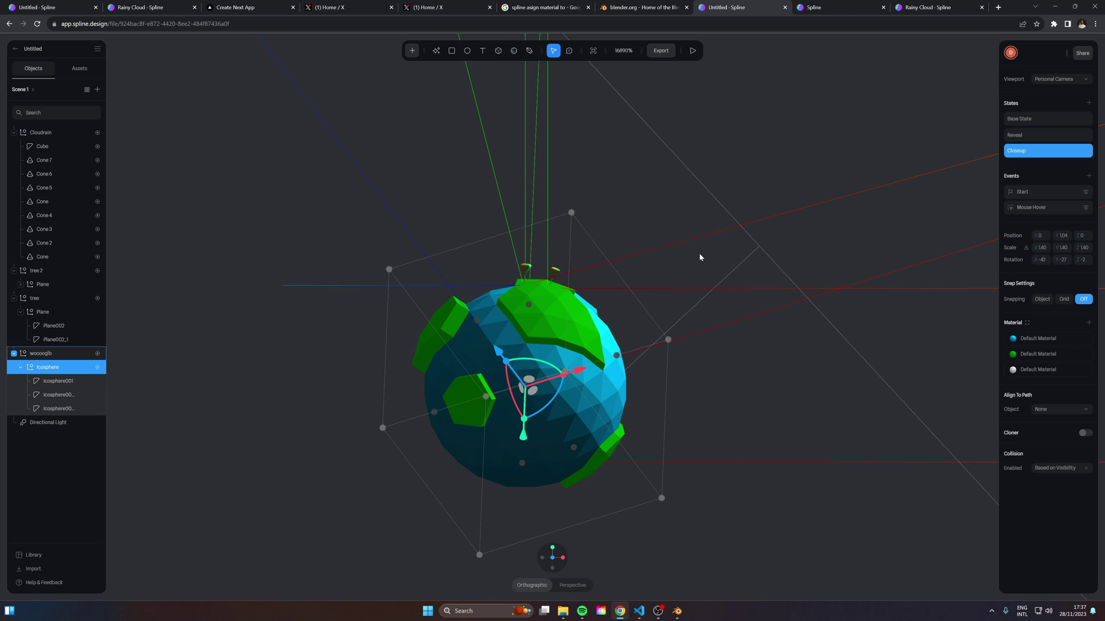
Turn on scene effects and enable aberration at about 36%.
{"action": "left_click", "coordinate": [34, 455]}
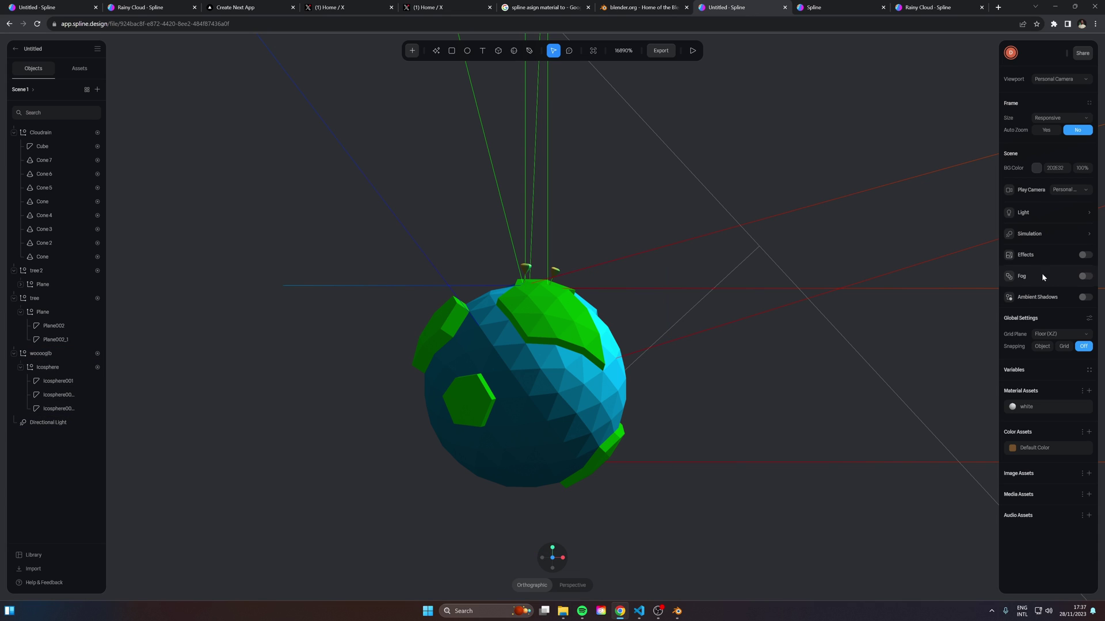
{"action": "left_click", "coordinate": [1084, 255]}
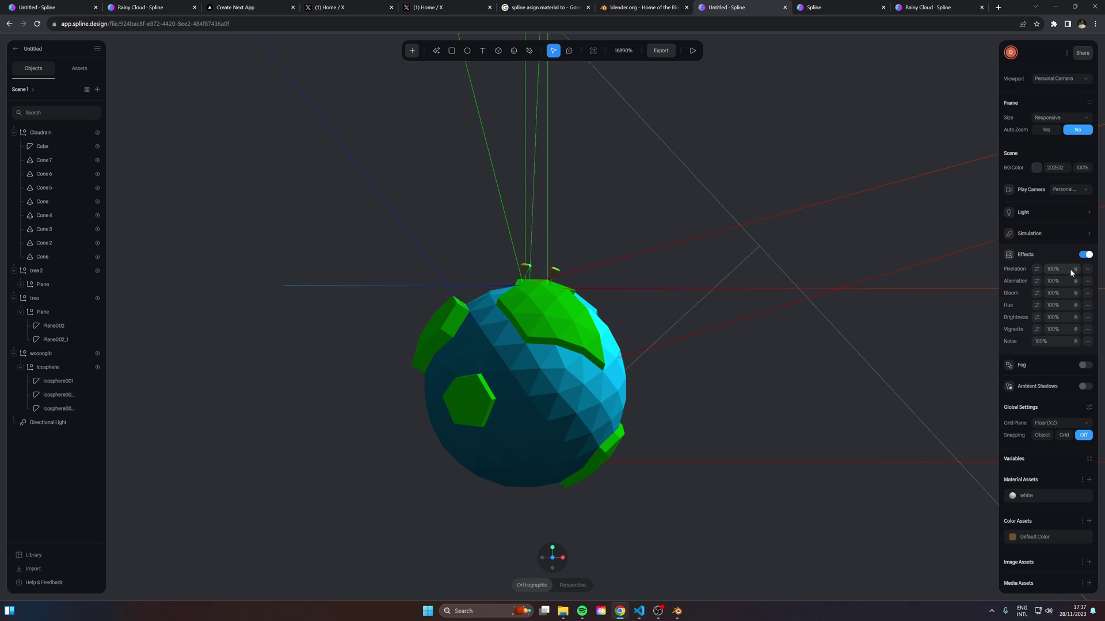
{"action": "left_click", "coordinate": [1088, 282]}
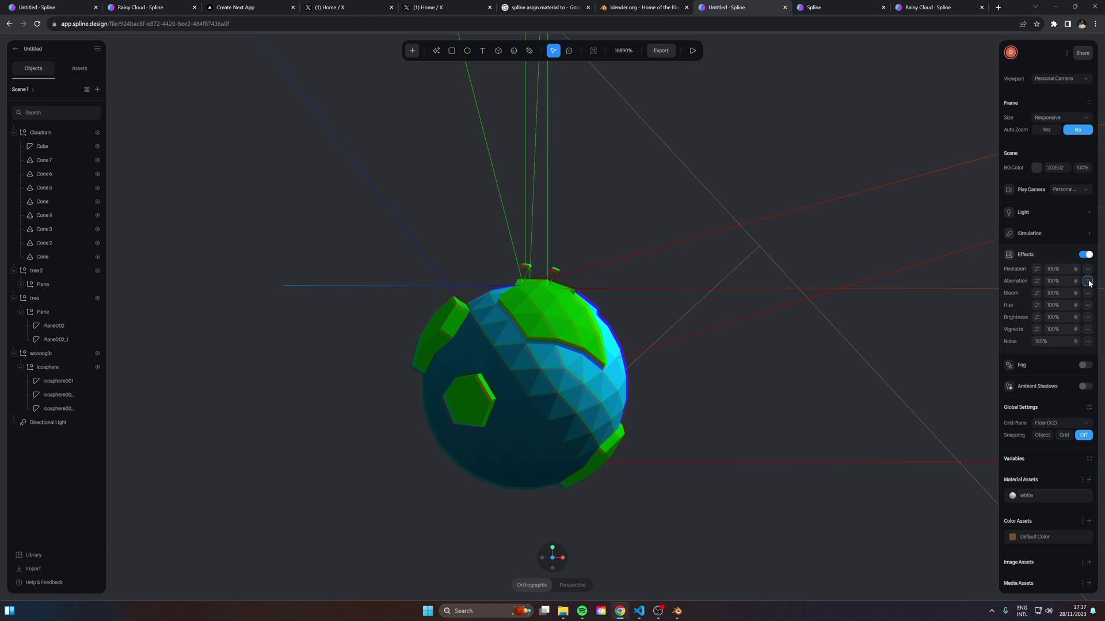
{"action": "left_click_drag", "start_coordinate": [1045, 281], "coordinate": [1011, 281]}
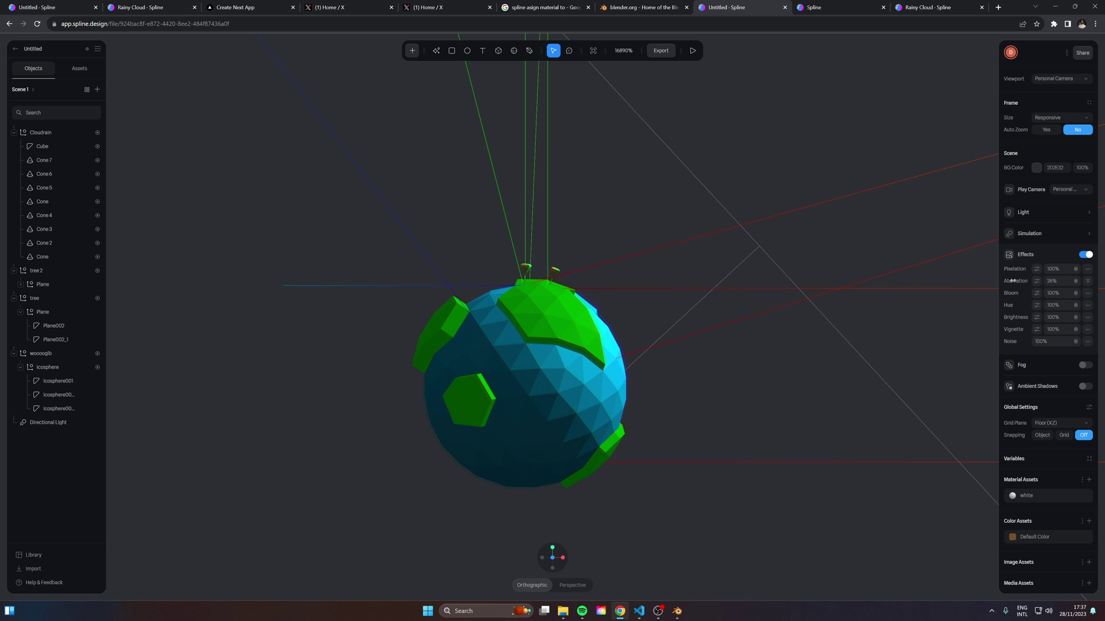
Enable the bloom effect at 42%, and enable the hue effect and lower its strength.
{"action": "left_click", "coordinate": [1088, 293]}
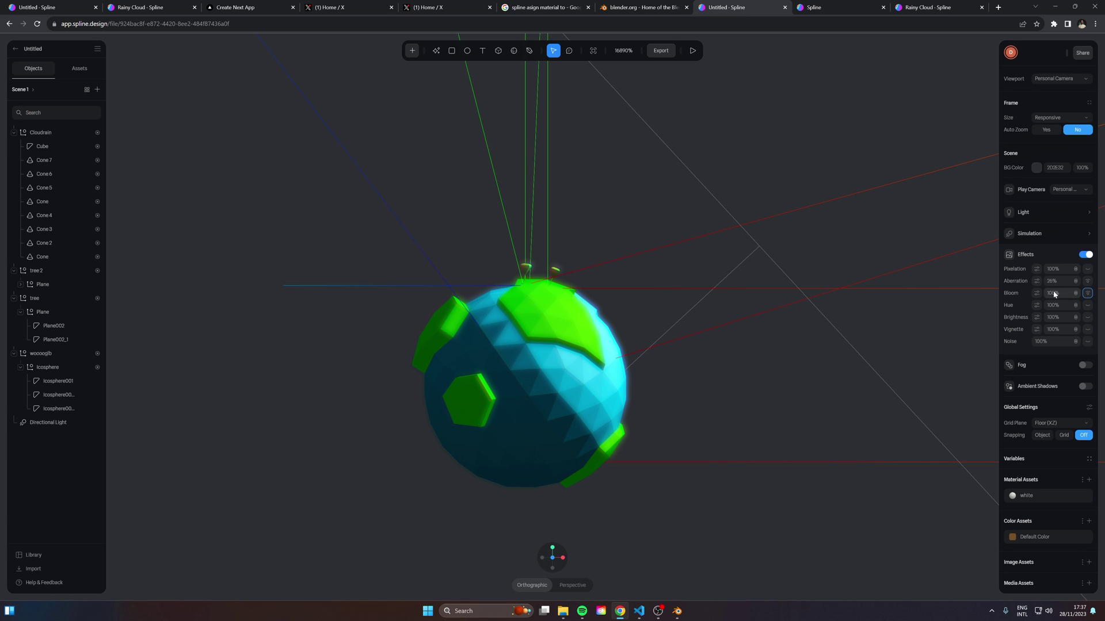
{"action": "left_click_drag", "start_coordinate": [1054, 294], "coordinate": [1017, 293]}
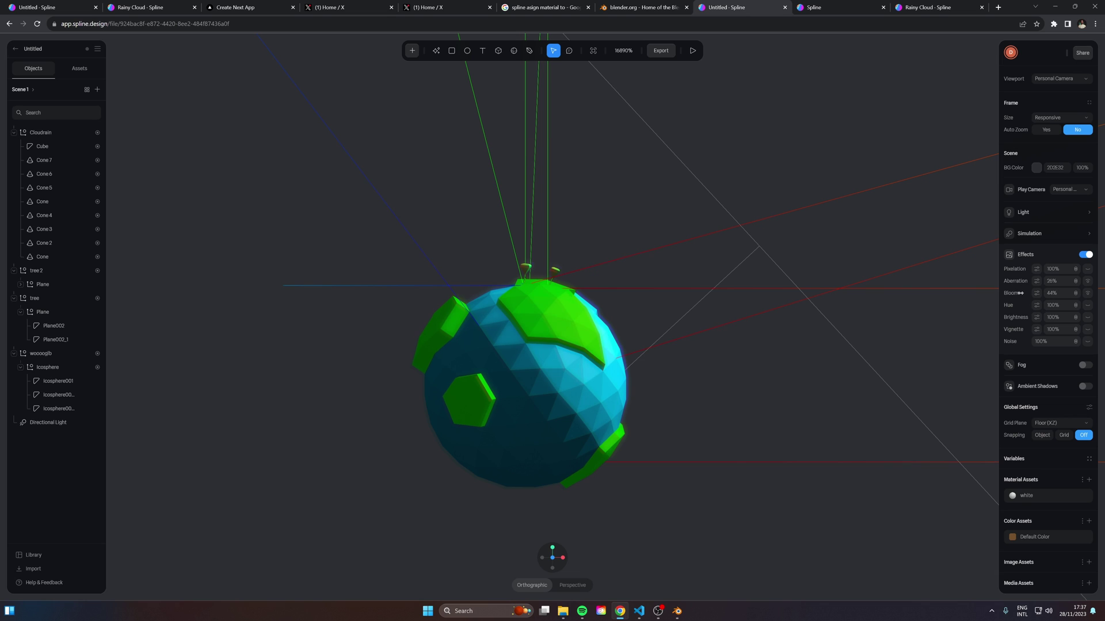
{"action": "left_click", "coordinate": [1088, 305]}
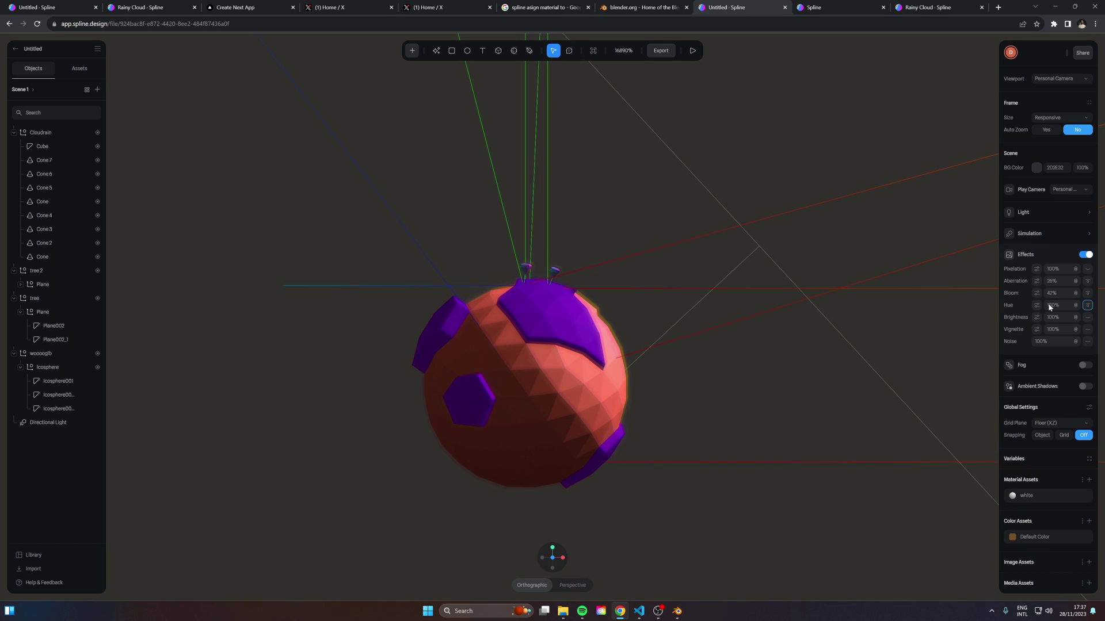
{"action": "left_click_drag", "start_coordinate": [1044, 305], "coordinate": [1010, 305]}
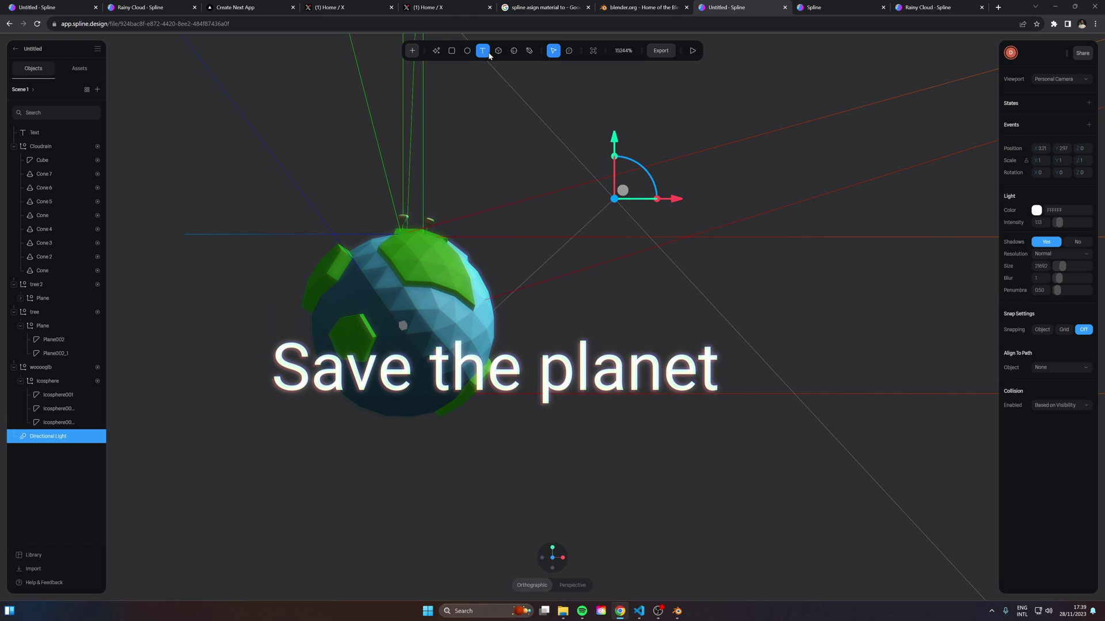
Move the "Save the planet" text sideways and slightly up so it crosses the middle of the planet.
{"action": "left_click", "coordinate": [554, 384]}
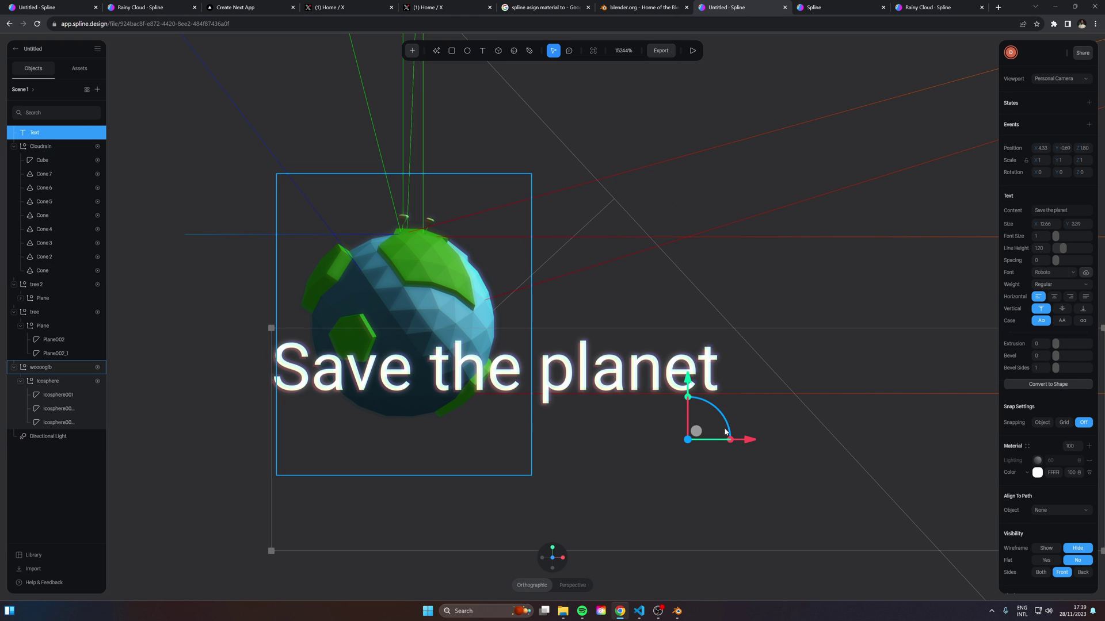
{"action": "left_click_drag", "start_coordinate": [752, 441], "coordinate": [660, 441]}
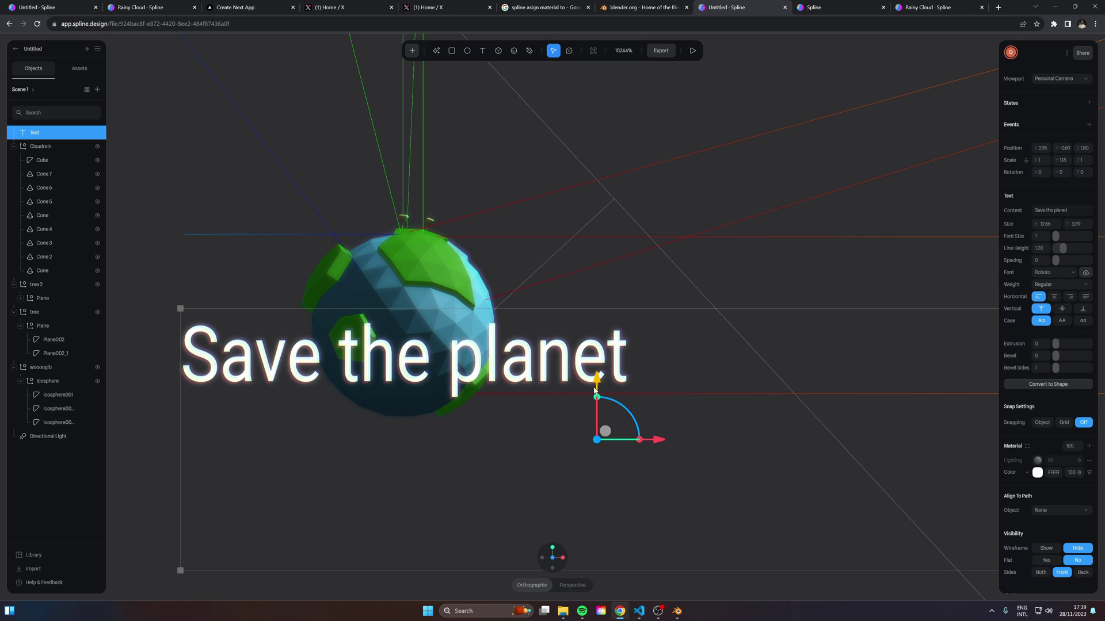
{"action": "left_click_drag", "start_coordinate": [597, 384], "coordinate": [597, 358]}
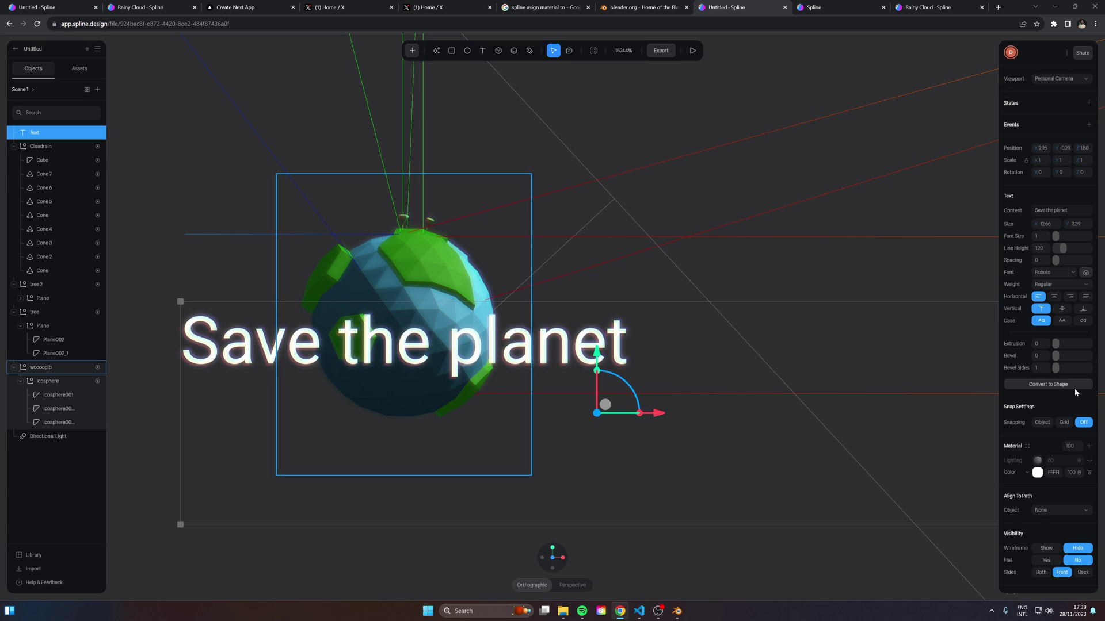
Try fading the text's color opacity to 0 and restore it to 100.
{"action": "scroll", "coordinate": [1055, 395], "scroll_direction": "down", "scroll_amount": 2}
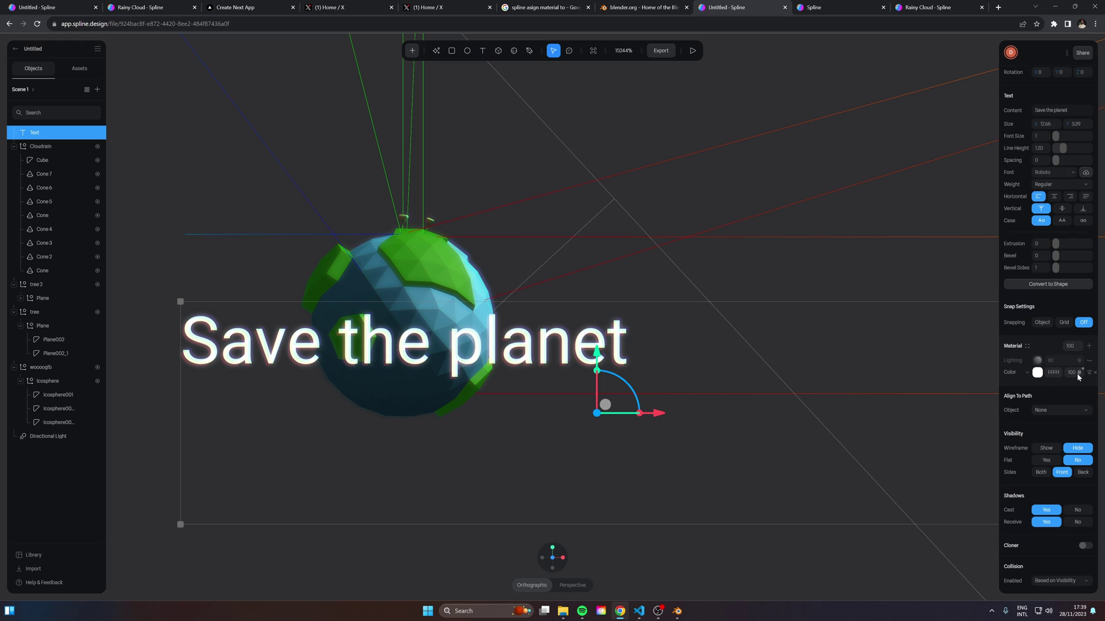
{"action": "left_click_drag", "start_coordinate": [1074, 372], "coordinate": [1003, 372]}
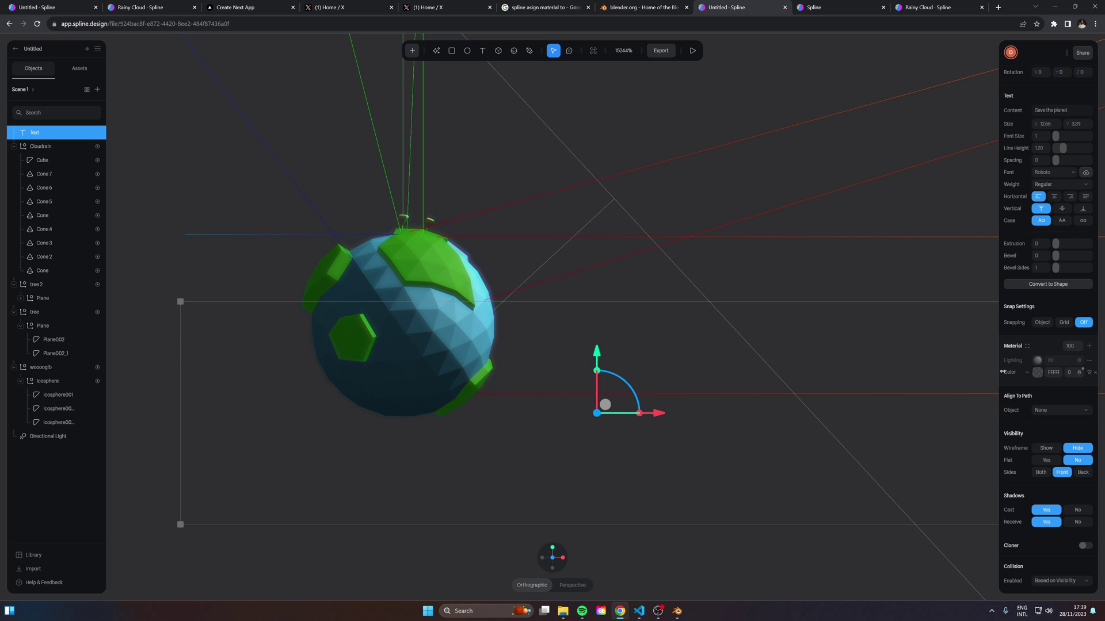
{"action": "left_click_drag", "start_coordinate": [1008, 372], "coordinate": [1081, 372]}
{"action": "scroll", "coordinate": [1051, 288], "scroll_direction": "up", "scroll_amount": 2}
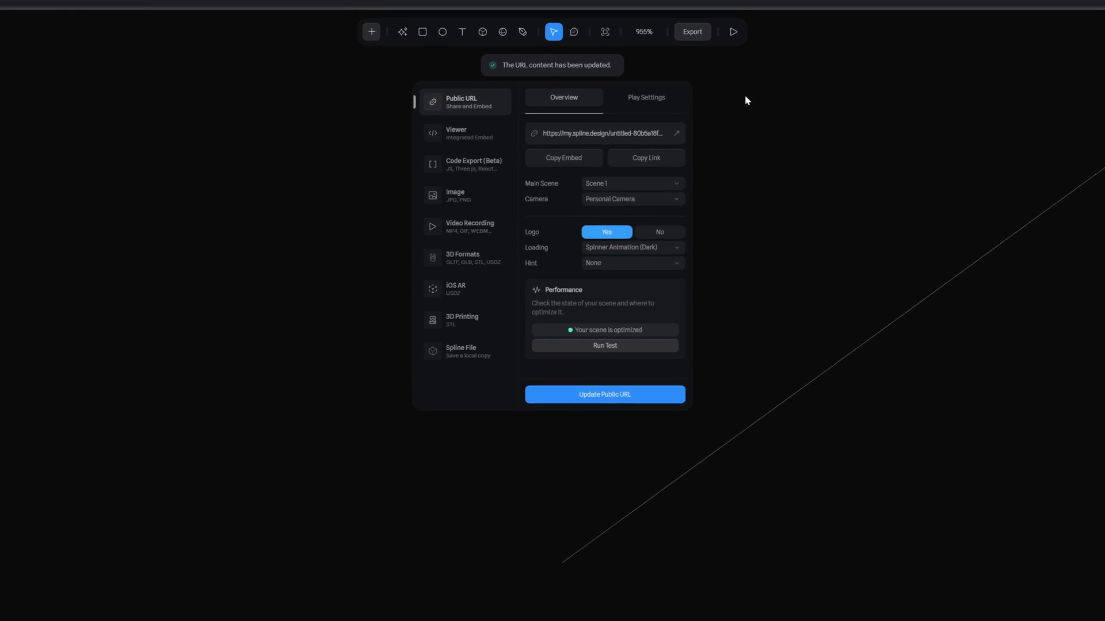
Open the scene's export options, review the Play Settings, and copy the public URL link.
{"action": "left_click", "coordinate": [661, 51]}
{"action": "left_click", "coordinate": [702, 26]}
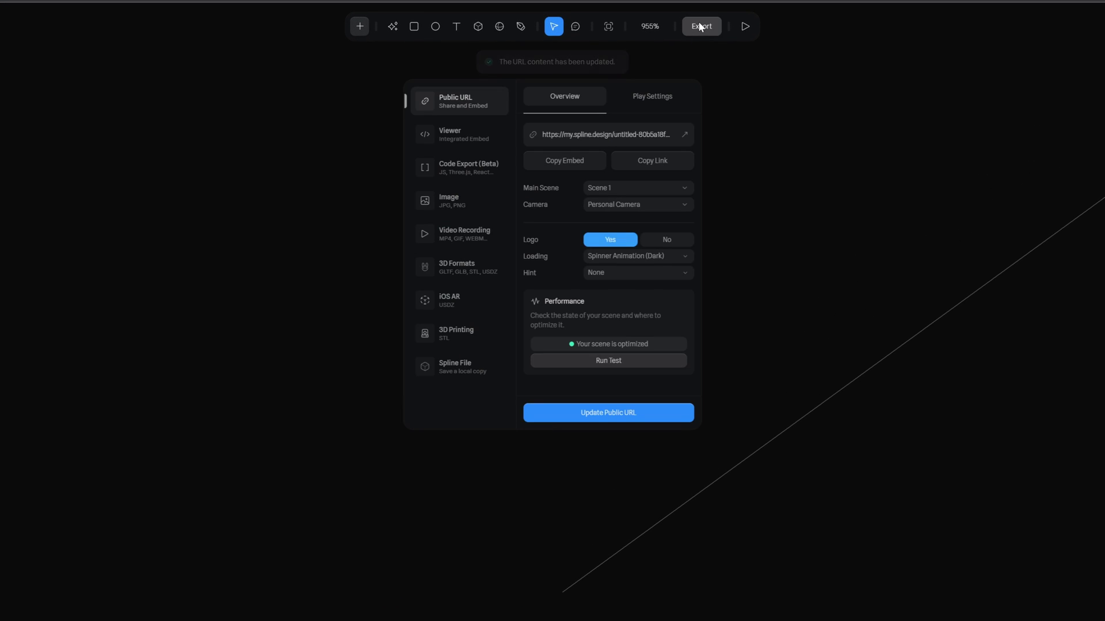
{"action": "left_click", "coordinate": [652, 95]}
{"action": "scroll", "coordinate": [661, 149], "scroll_direction": "down", "scroll_amount": 2}
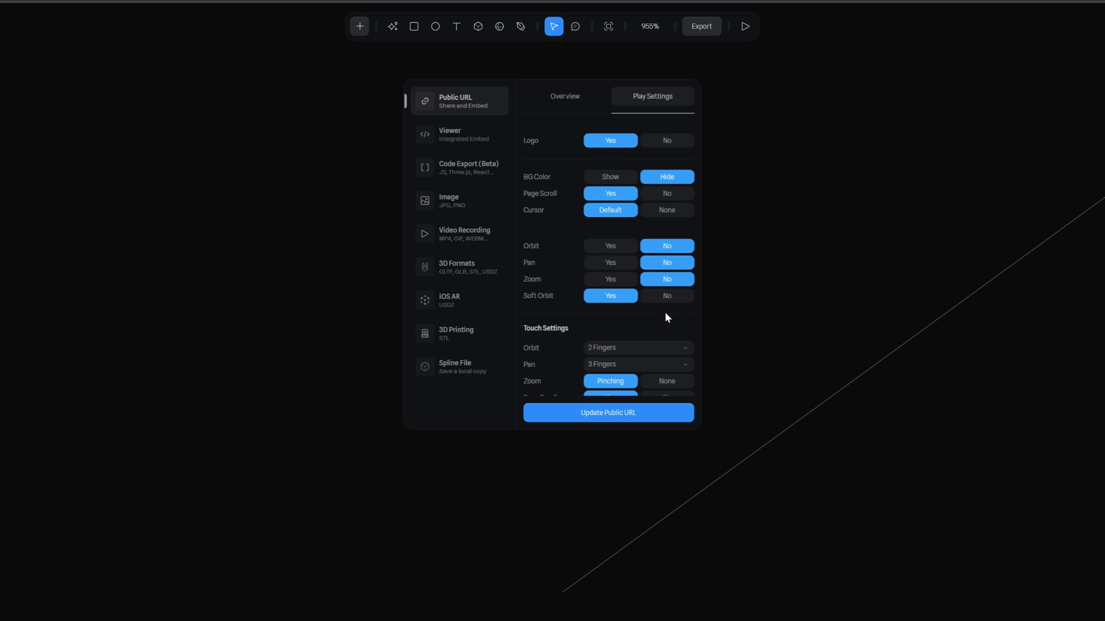
{"action": "left_click", "coordinate": [564, 98]}
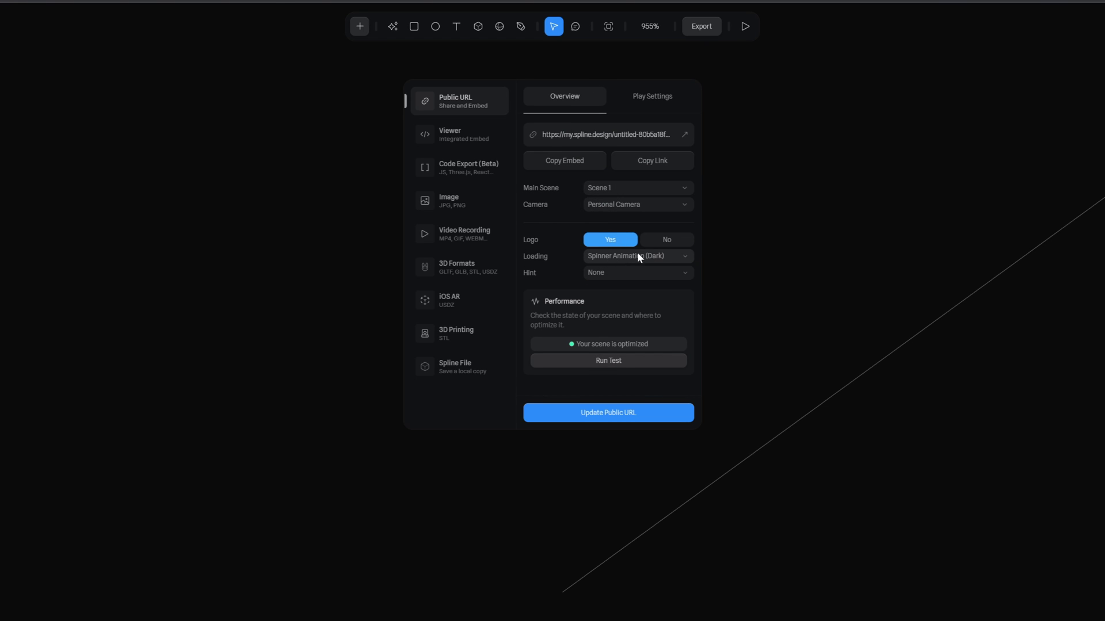
{"action": "left_click", "coordinate": [654, 158]}
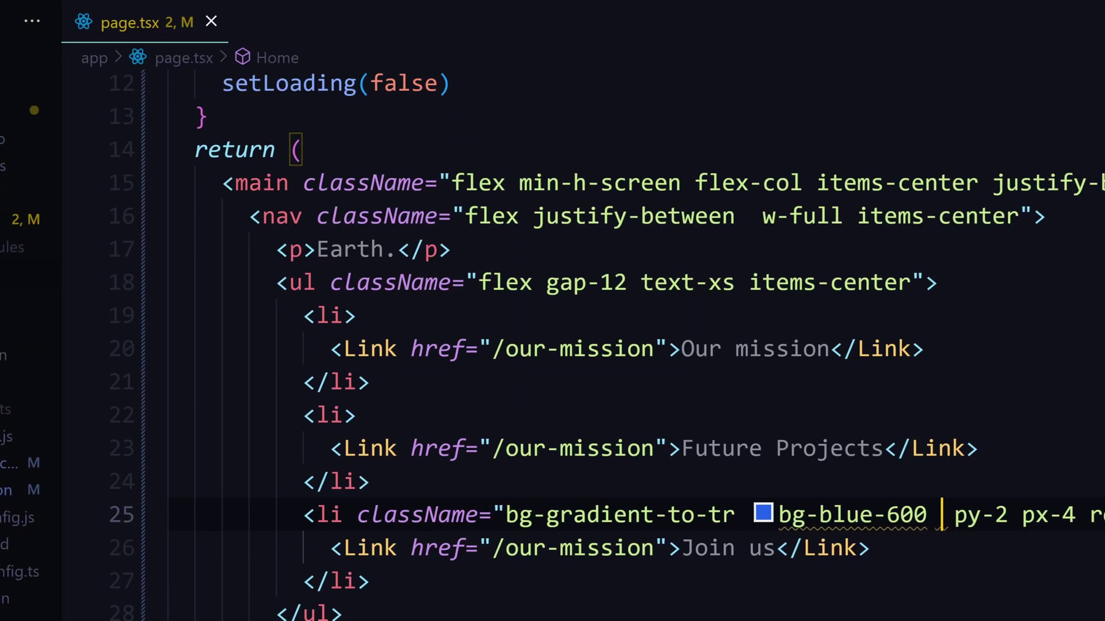
Switch to the code editor and examine the react-spline import and the iframe's Spline source URL in page.tsx.
{"action": "scroll", "coordinate": [607, 394], "scroll_direction": "up", "scroll_amount": 4}
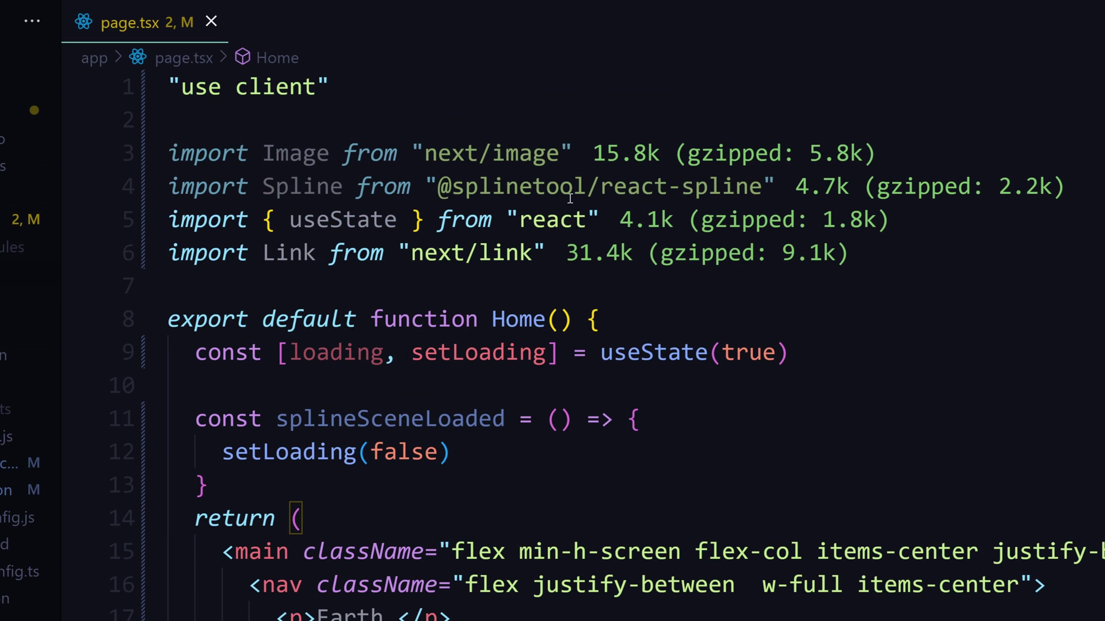
{"action": "left_click_drag", "start_coordinate": [777, 188], "coordinate": [169, 186]}
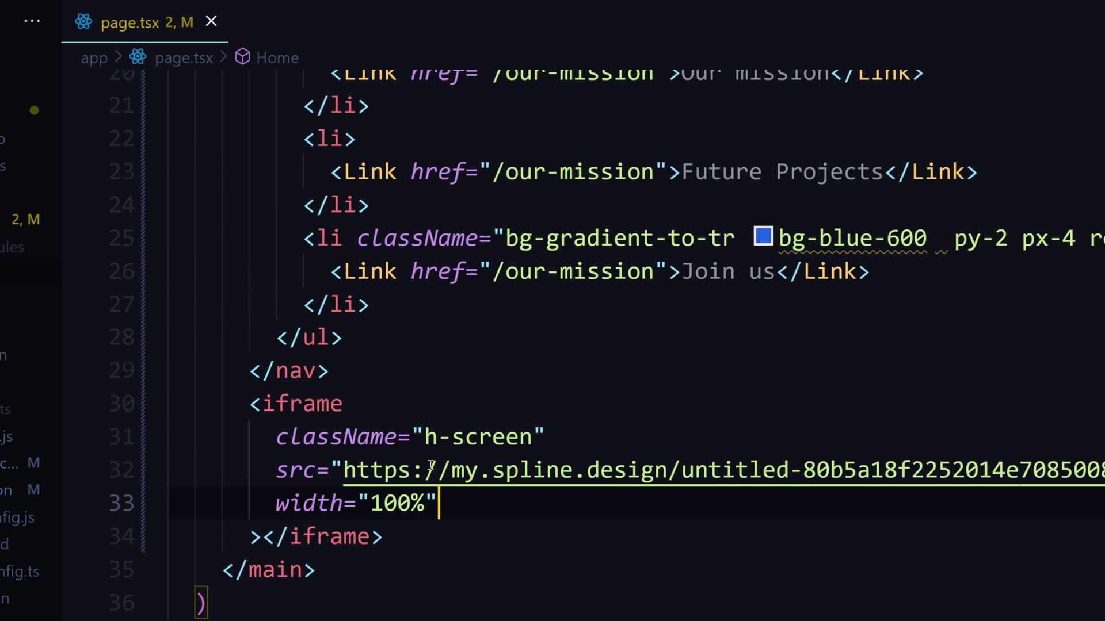
{"action": "left_click_drag", "start_coordinate": [370, 470], "coordinate": [1104, 471]}
Switch to the Earth site on localhost in the browser and test its embedded planet scene.
{"action": "left_click", "coordinate": [896, 591]}
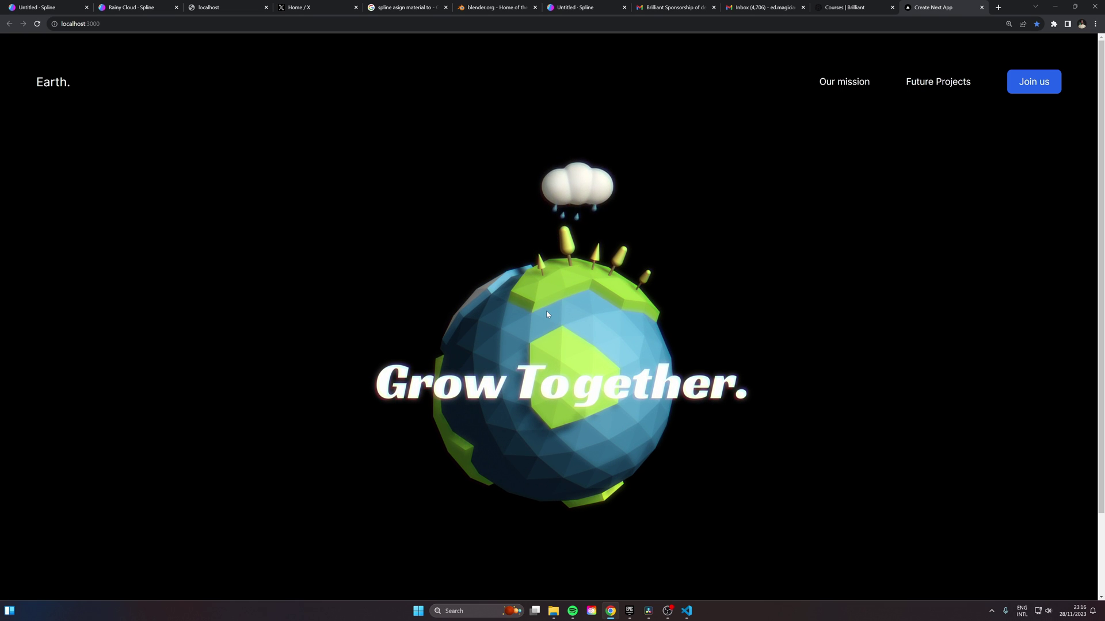
{"action": "left_click", "coordinate": [548, 314]}
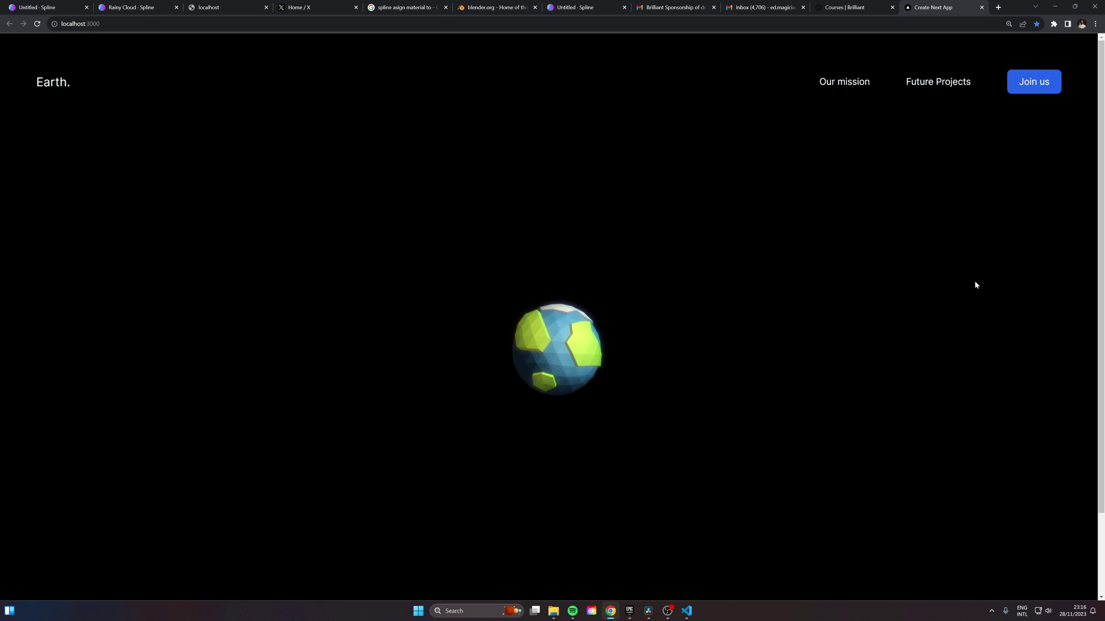